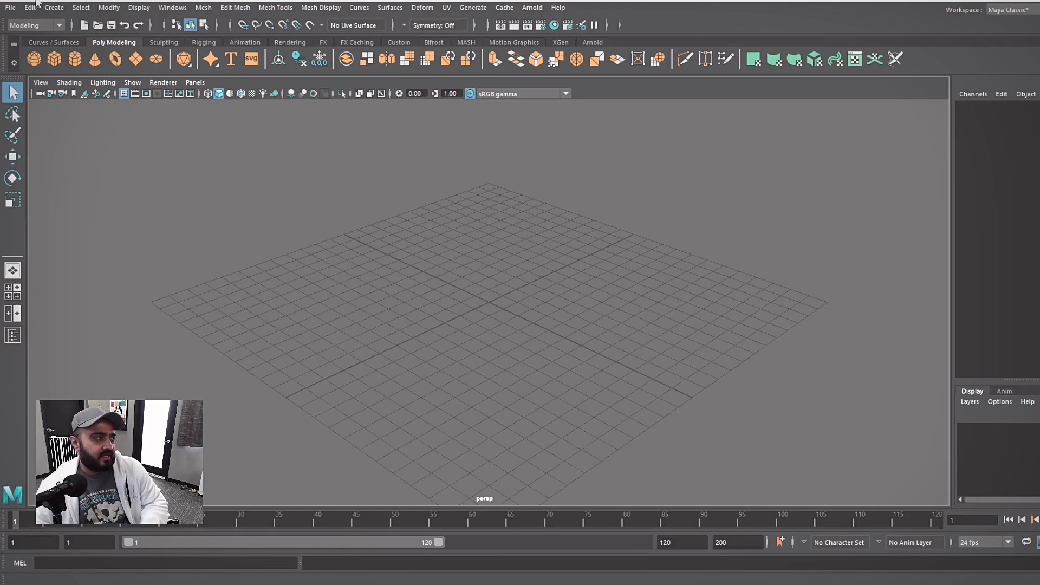
click(10, 8)
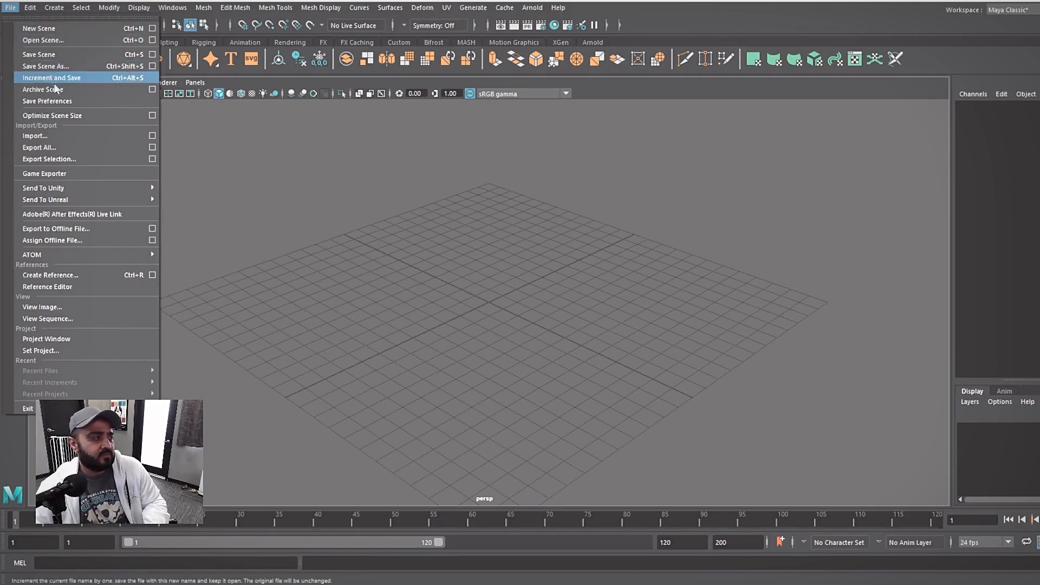
mouse_move(31, 10)
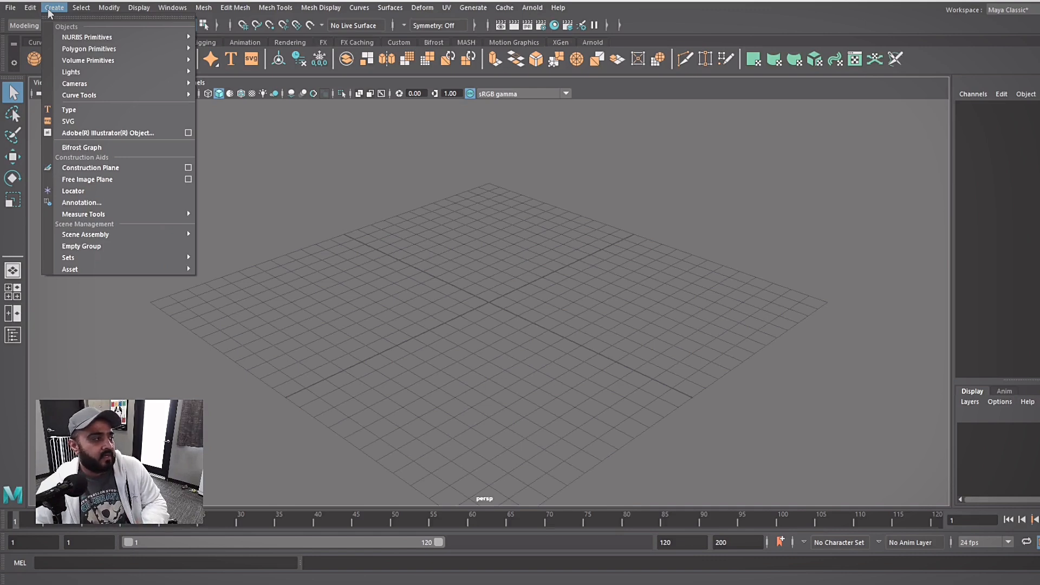
mouse_move(83, 11)
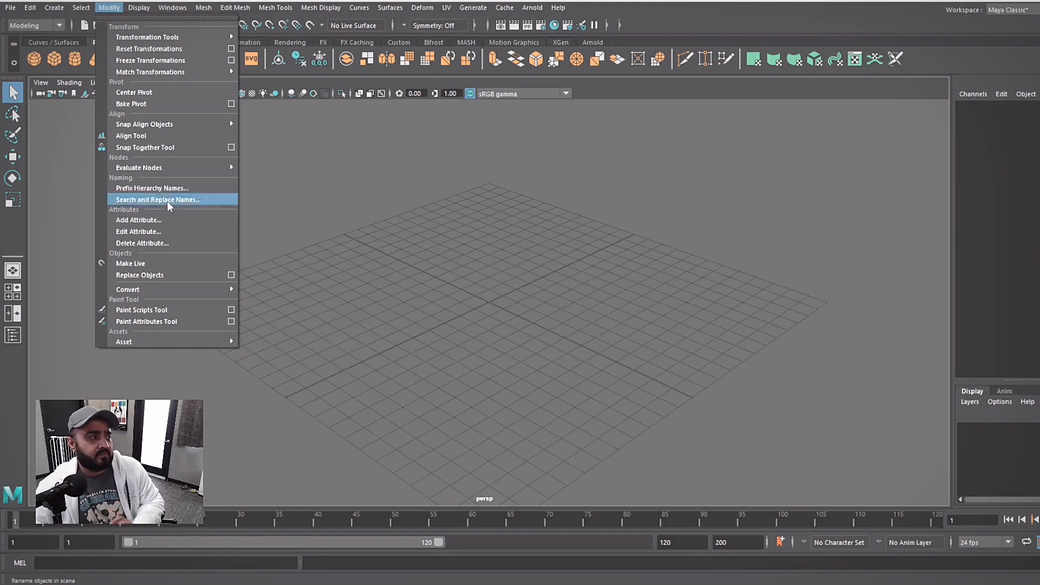
mouse_move(122, 126)
mouse_move(139, 7)
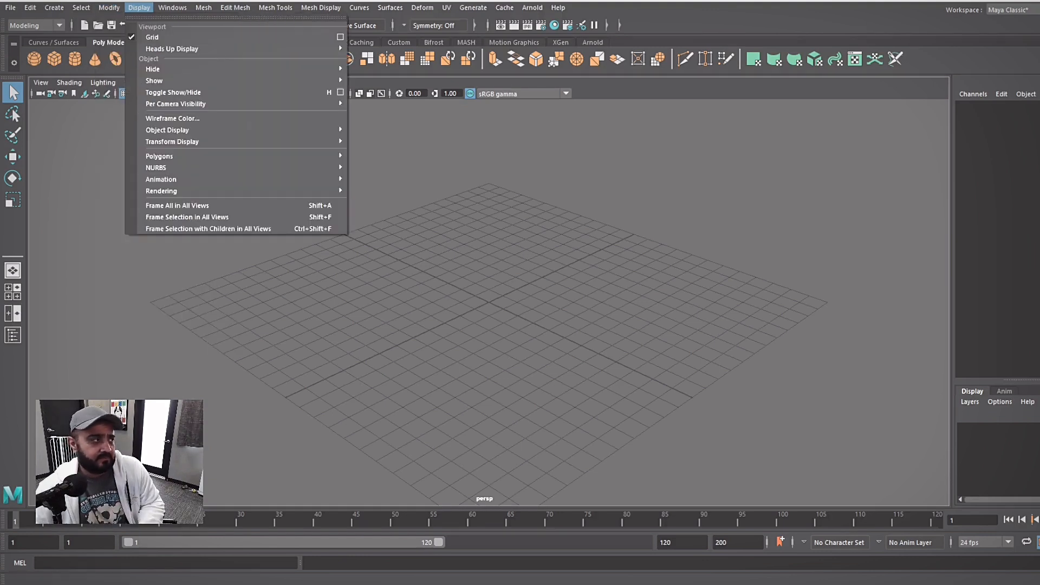
click(138, 8)
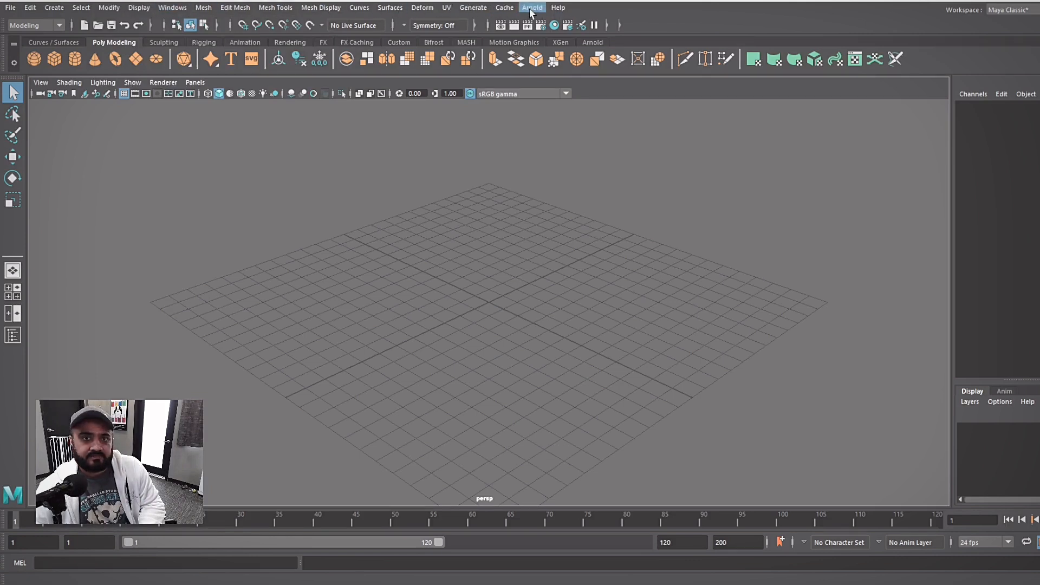
- Compare the Animation, Rigging and FX menu sets, finishing with the Animation set active
click(26, 26)
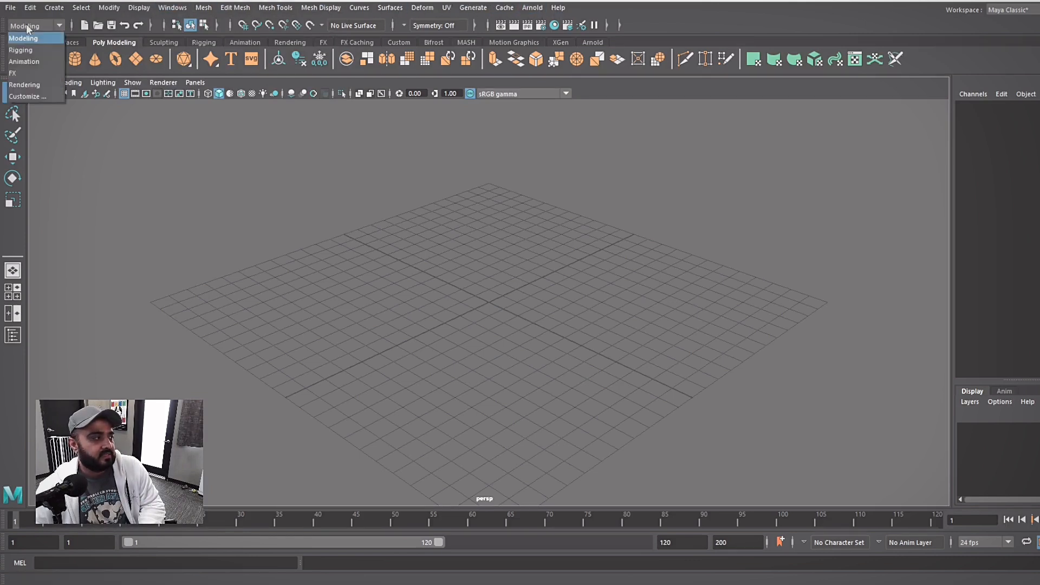
click(25, 62)
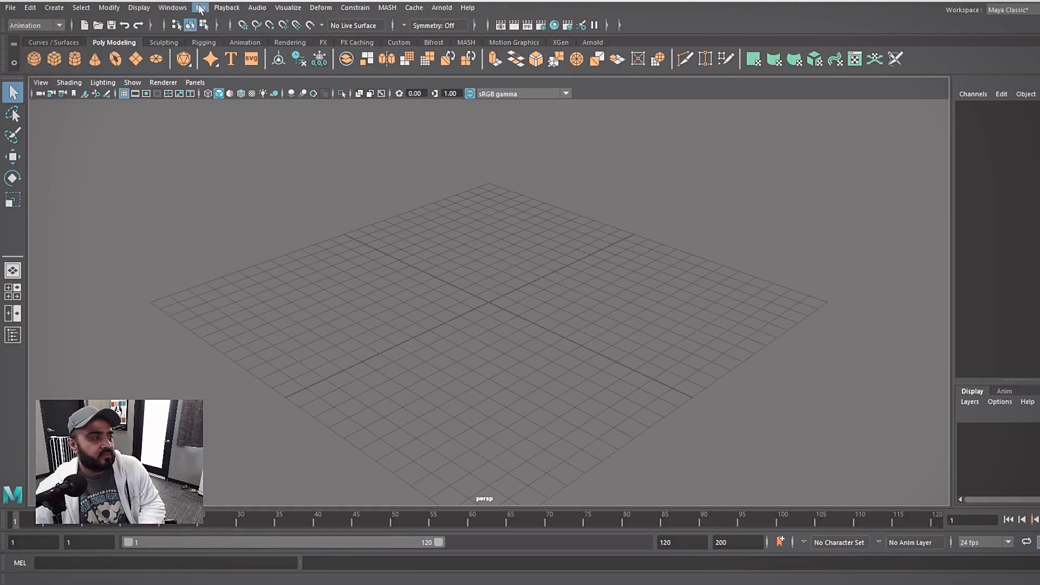
click(43, 26)
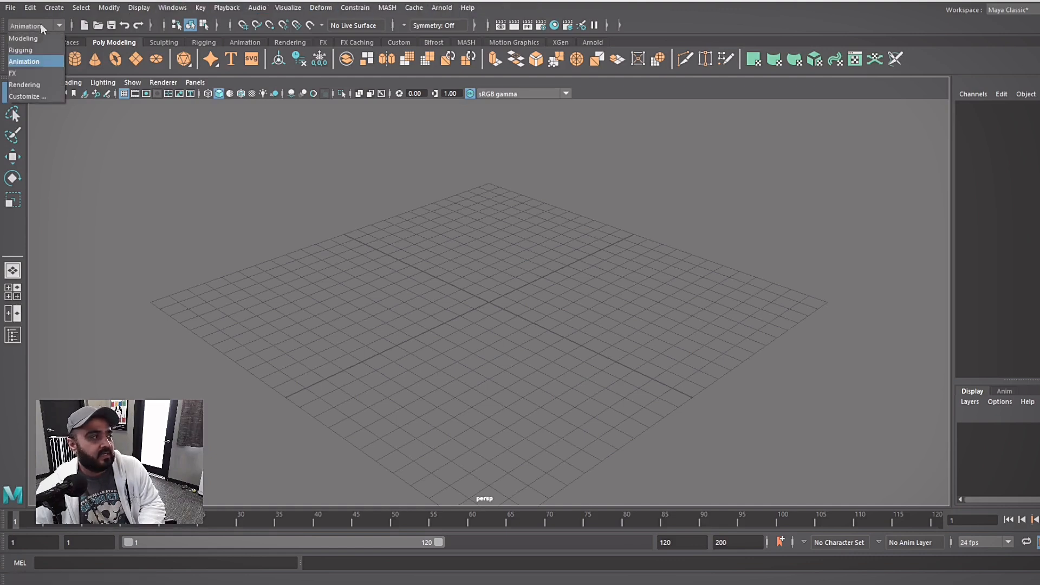
click(21, 50)
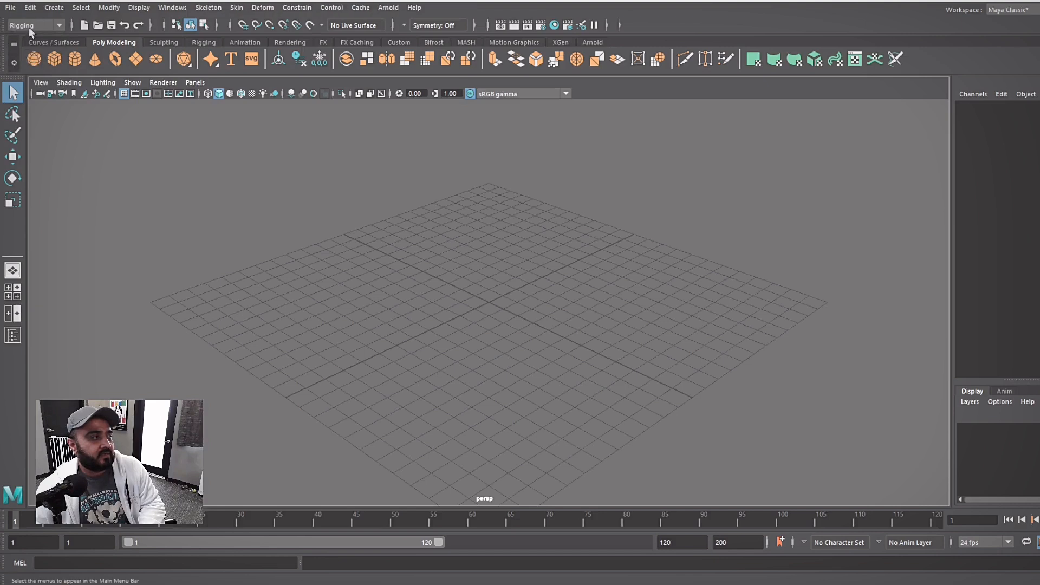
click(30, 26)
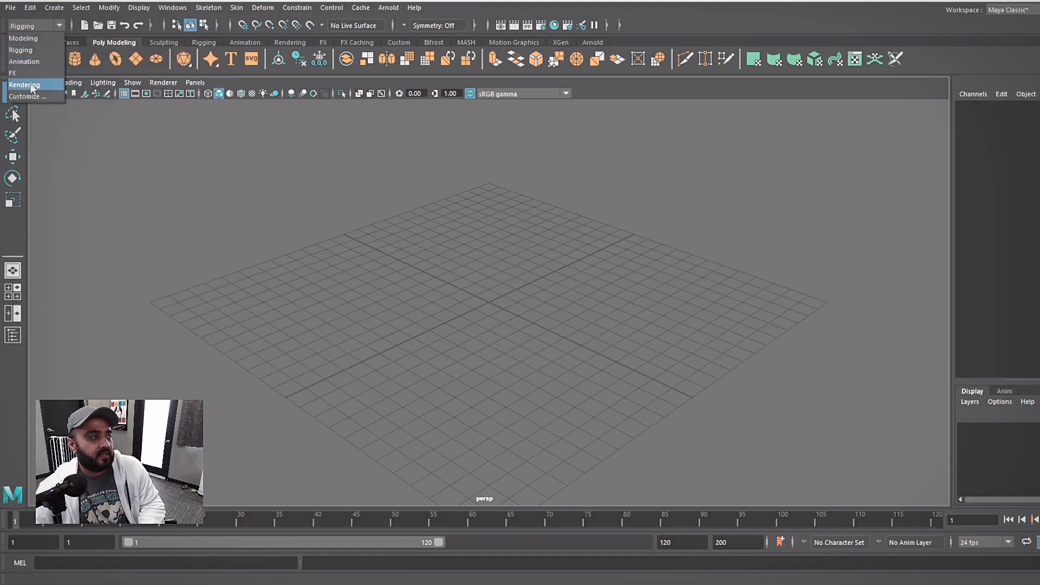
click(30, 74)
click(43, 25)
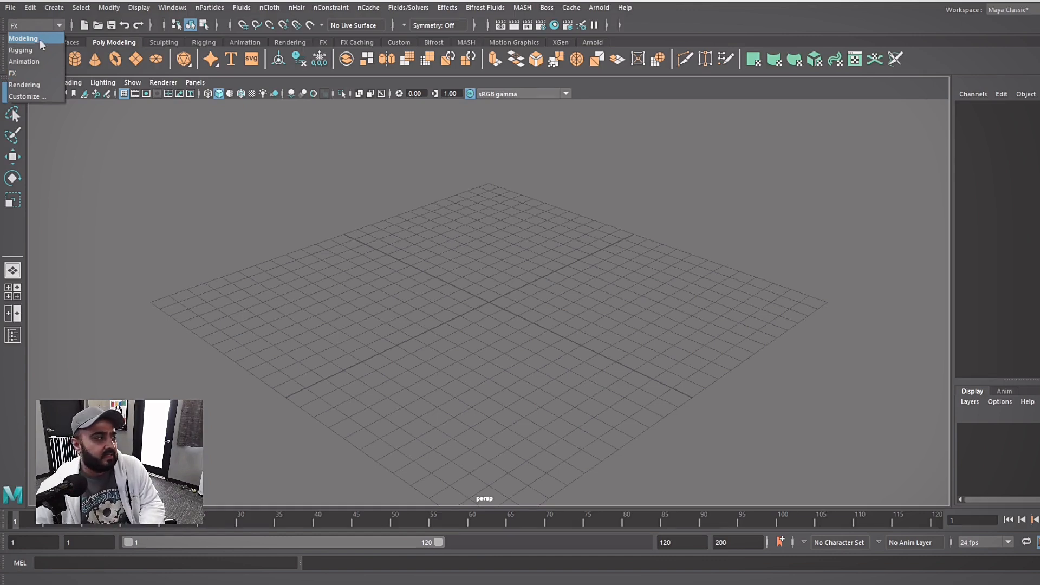
click(34, 62)
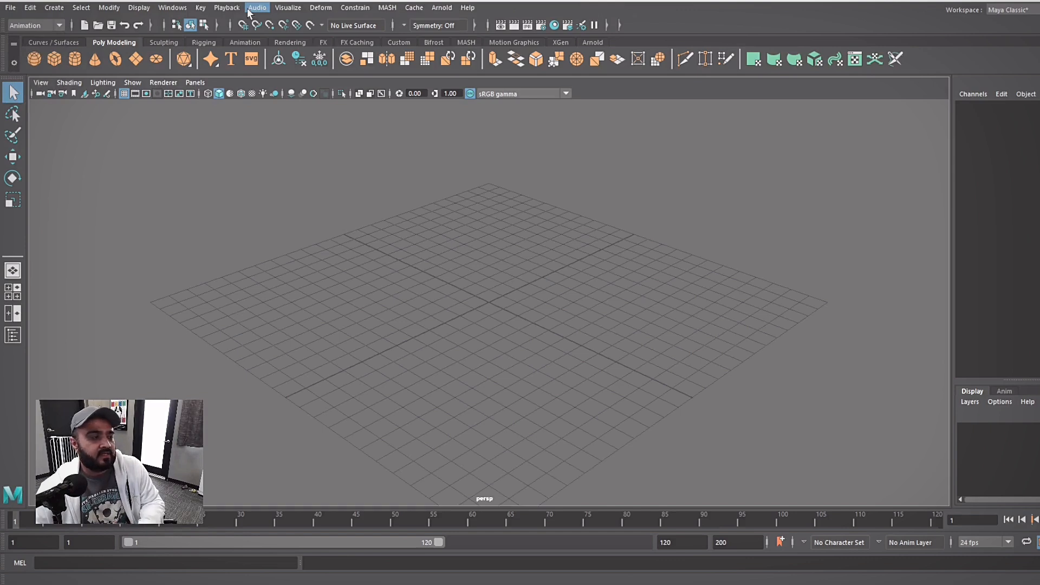
click(47, 21)
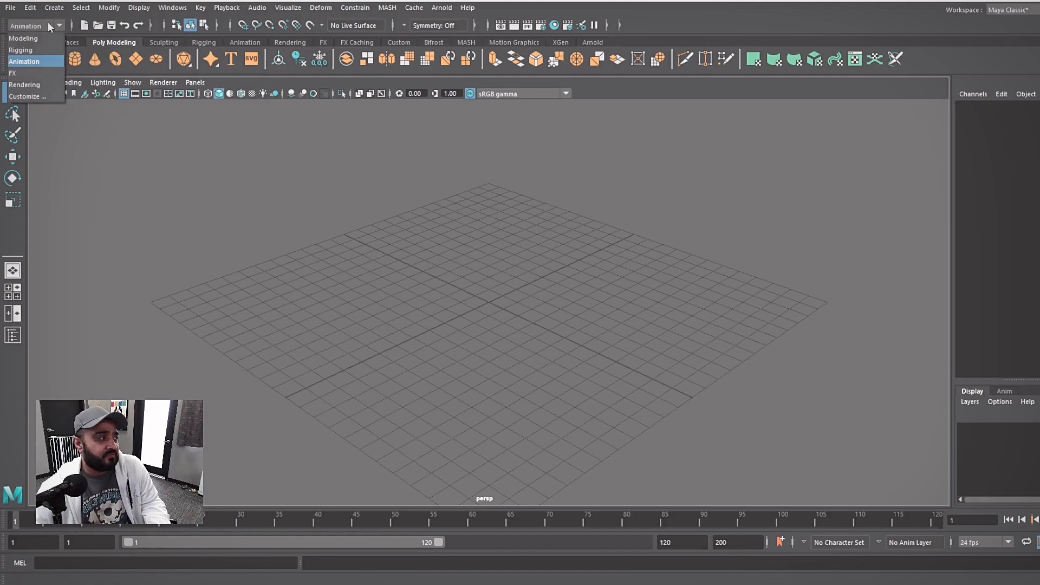
click(48, 22)
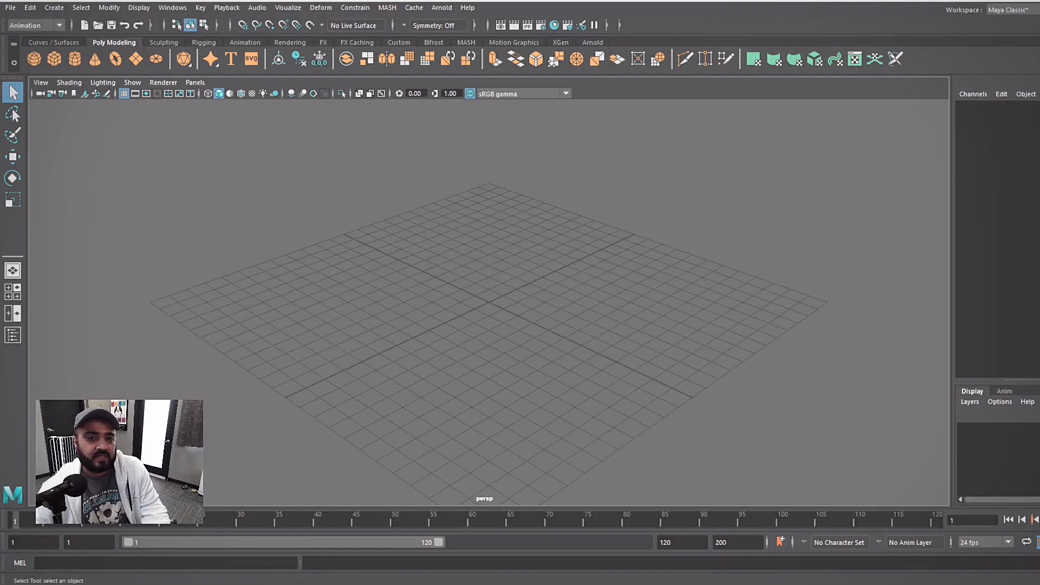
key(ctrl+shift+s)
key(Escape)
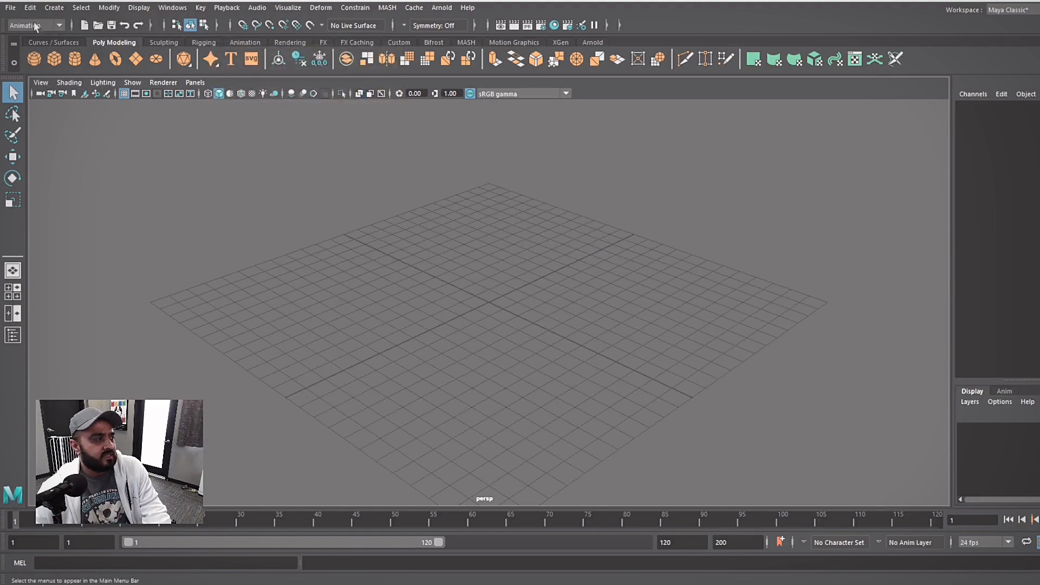
click(60, 27)
click(59, 26)
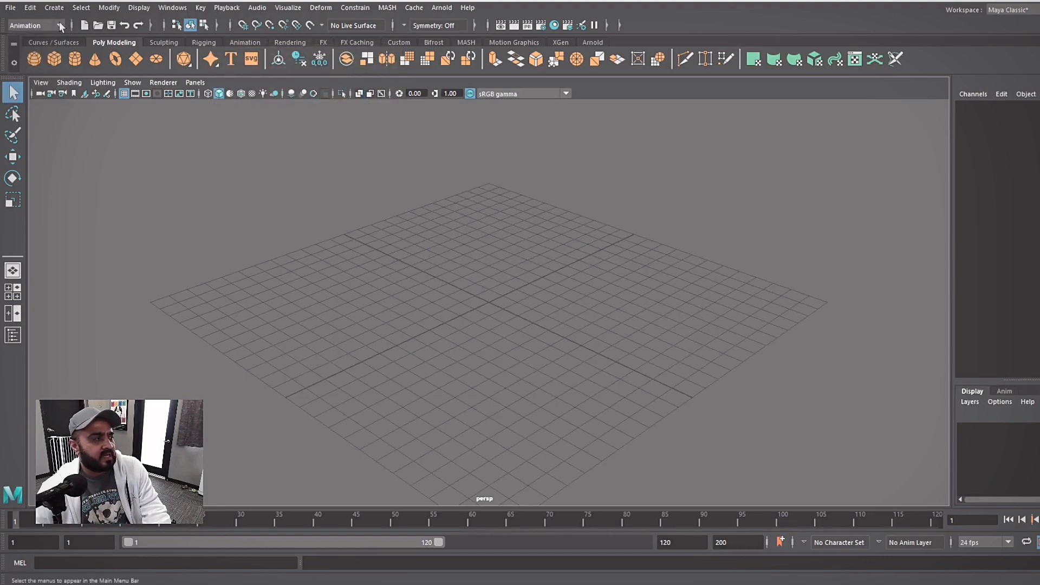
- Start a new scene without saving the changes to the untitled scene
click(87, 26)
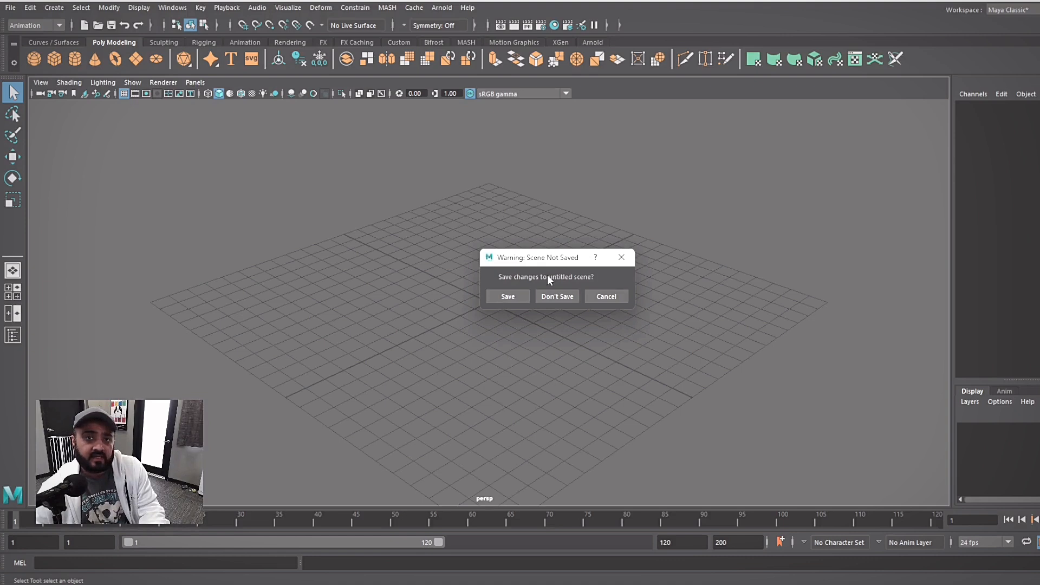
click(555, 302)
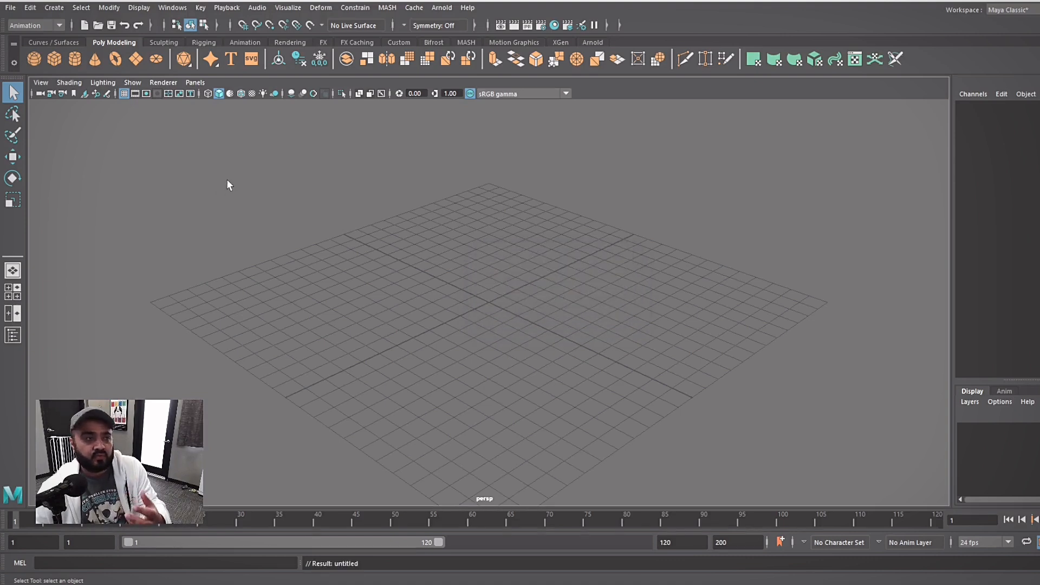
- Examine the Open and Save As scene dialogs without opening or saving any file
click(98, 26)
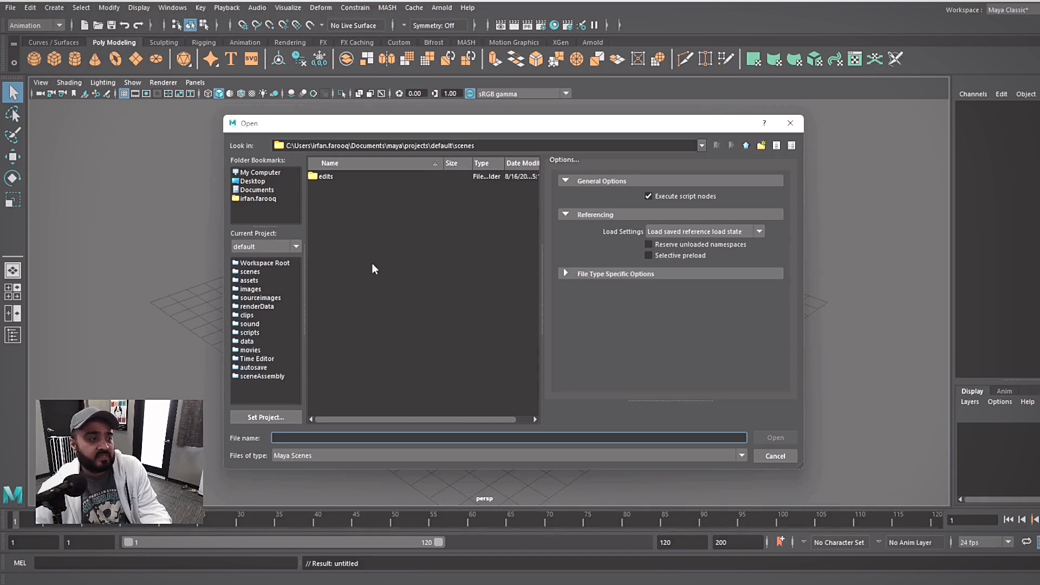
click(790, 123)
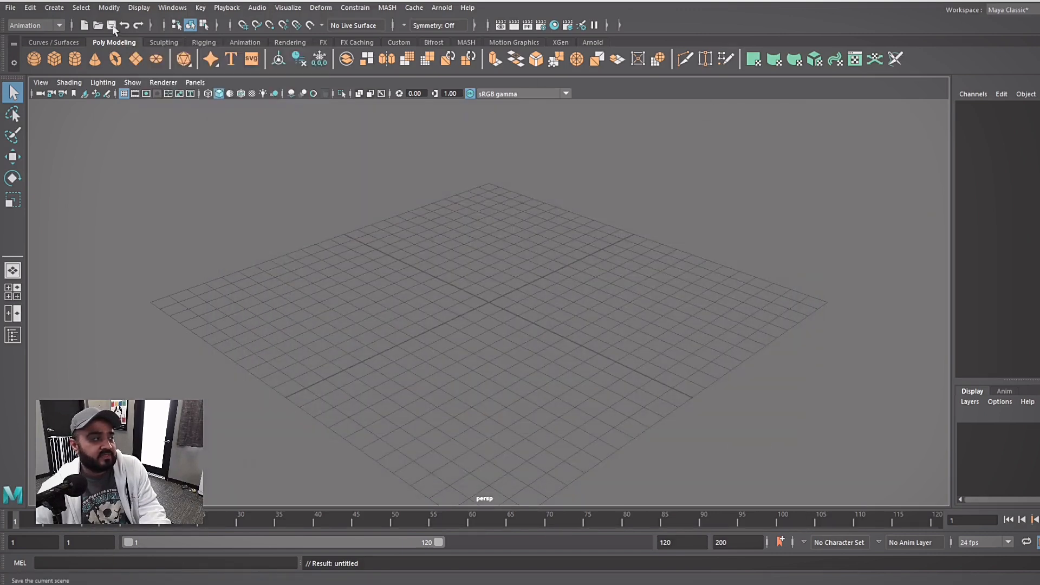
key(ctrl+s)
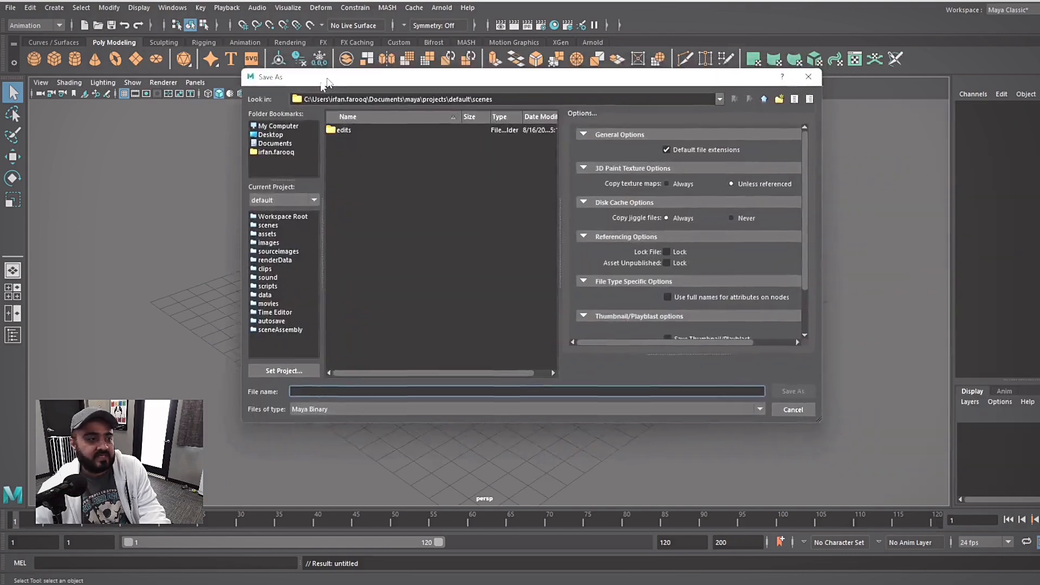
drag(328, 78, 290, 122)
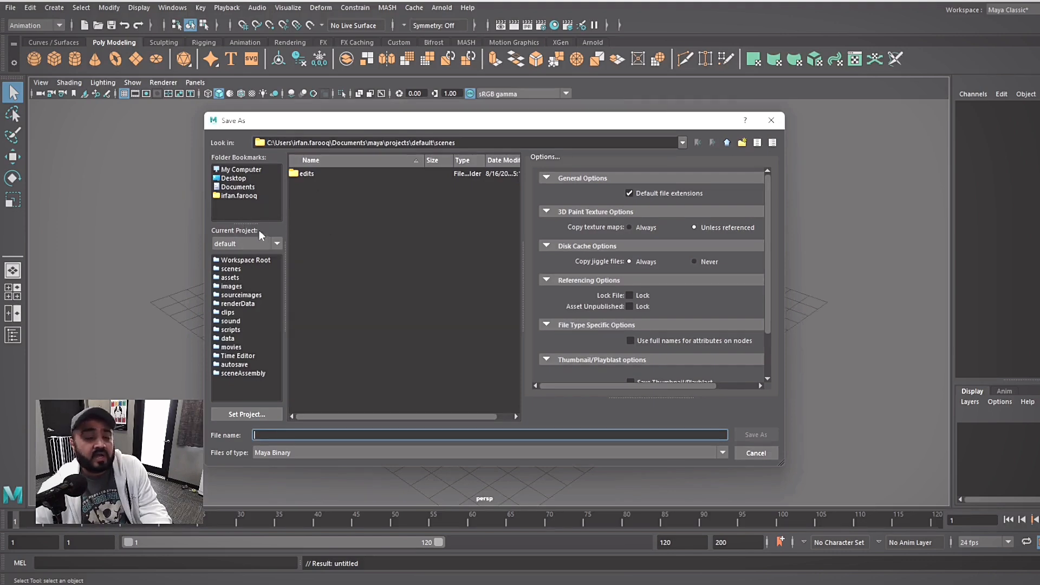
click(772, 120)
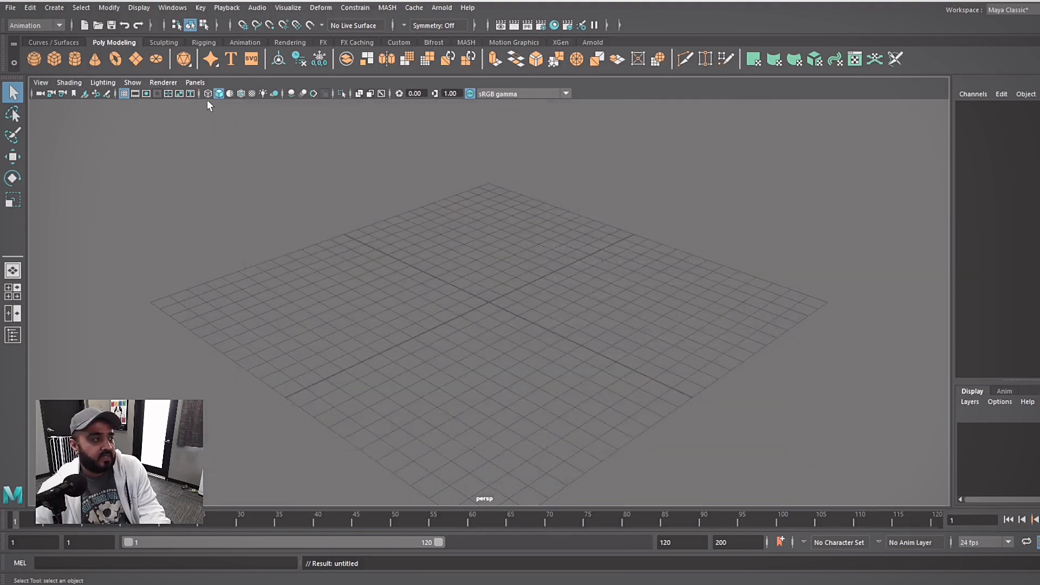
- Collapse and expand the selection set section of the status line, leaving it shown
click(152, 25)
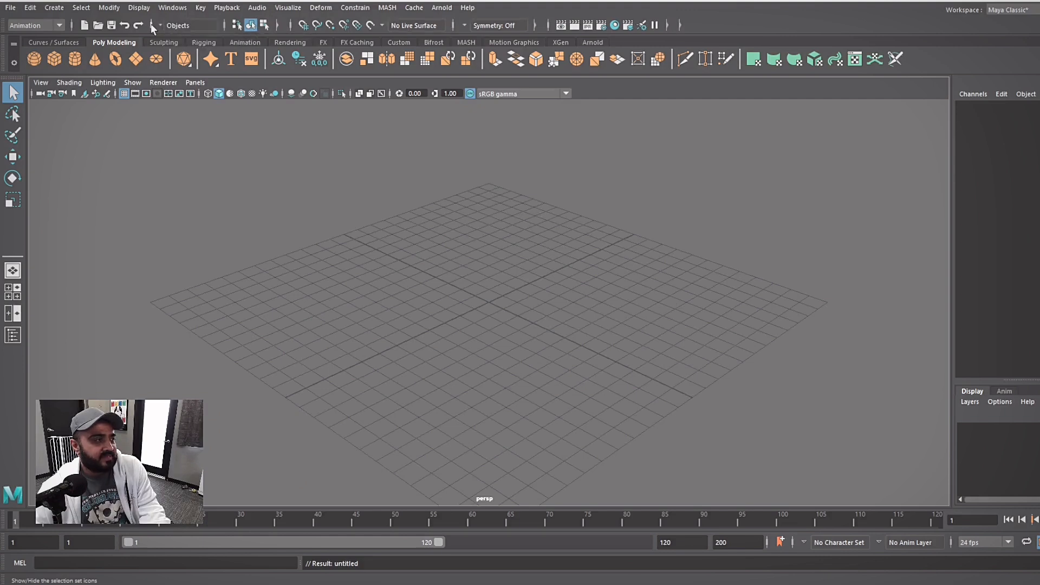
click(150, 23)
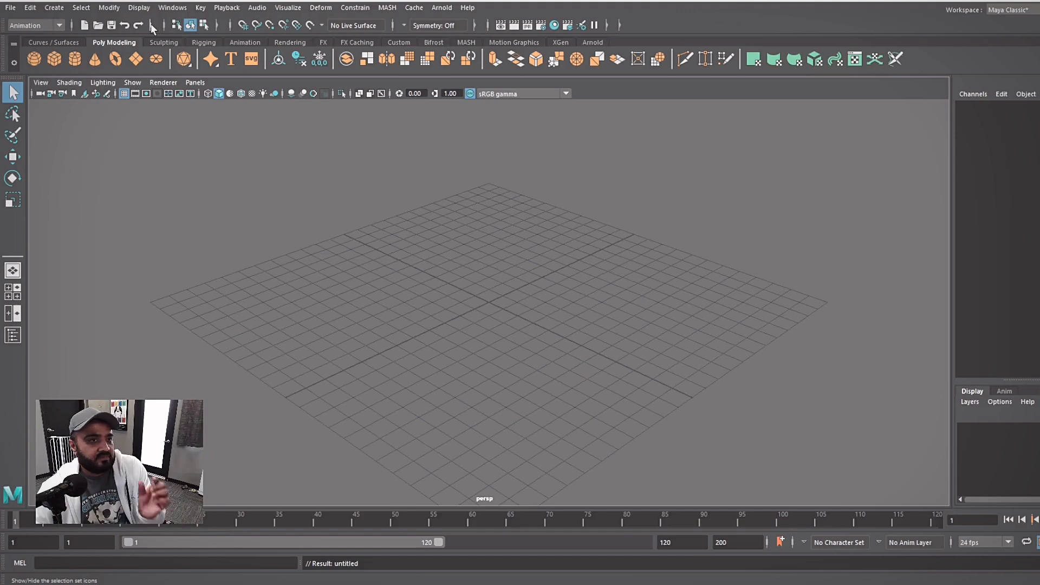
click(150, 24)
click(150, 24)
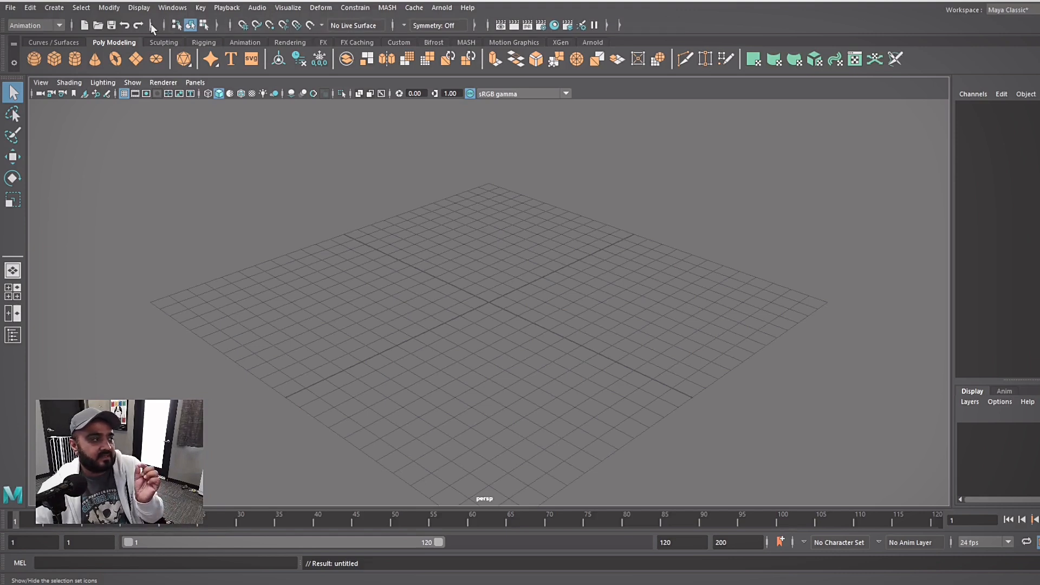
click(151, 24)
click(152, 25)
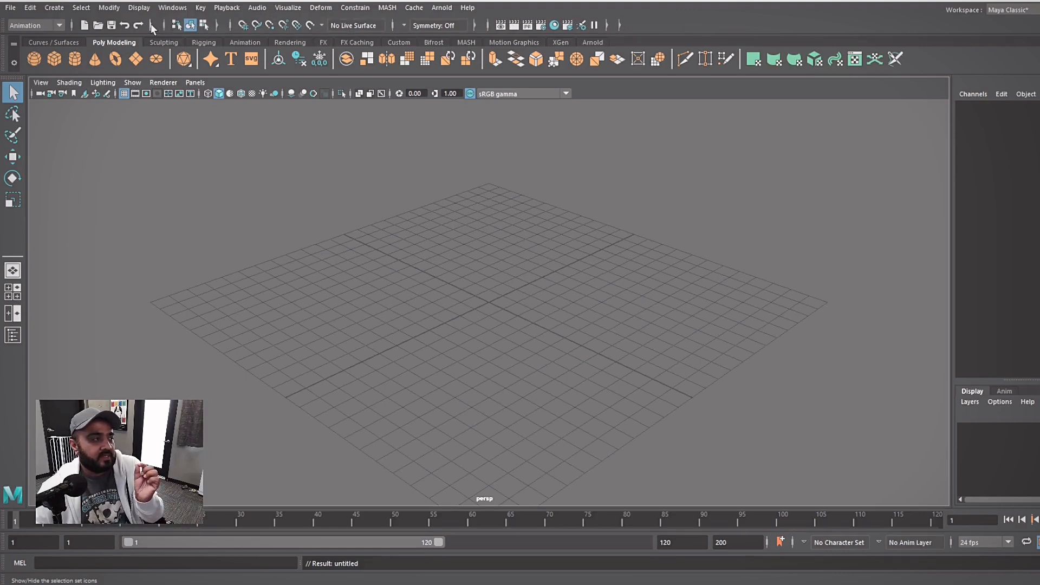
click(151, 24)
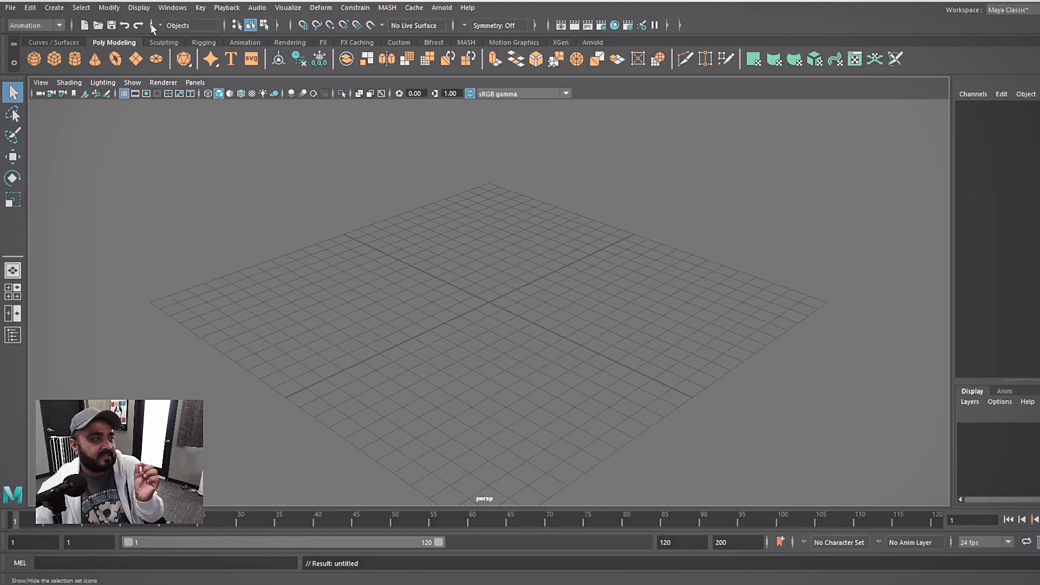
- Set the selection mask to All objects and choose the Select By Object Type mode
click(180, 25)
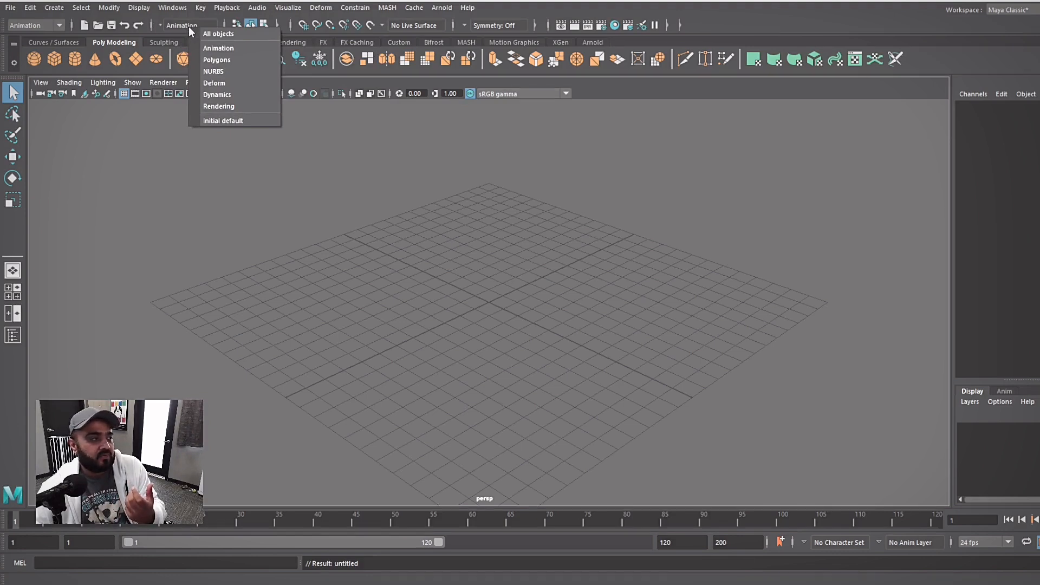
click(212, 34)
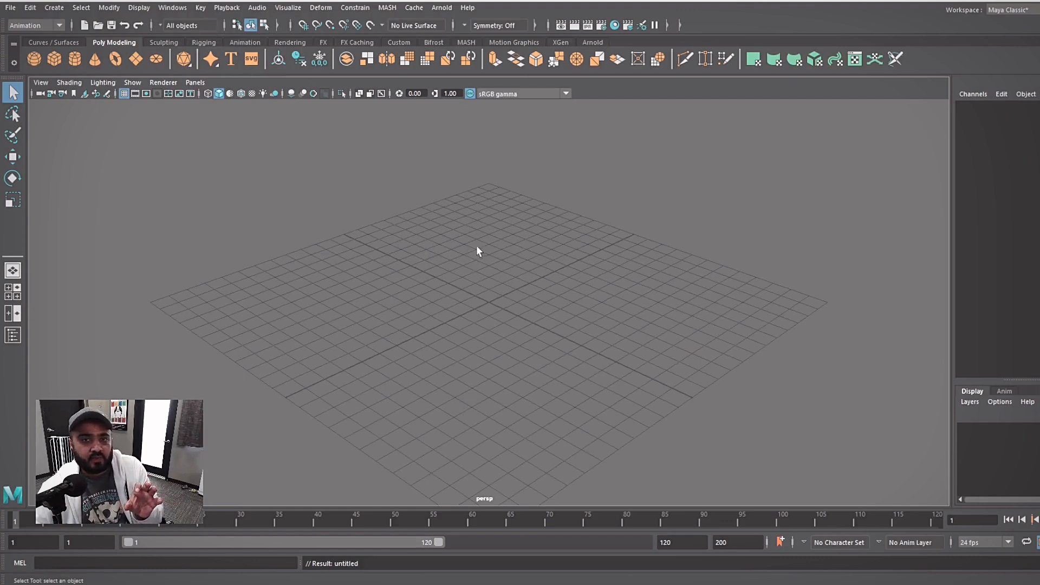
click(250, 25)
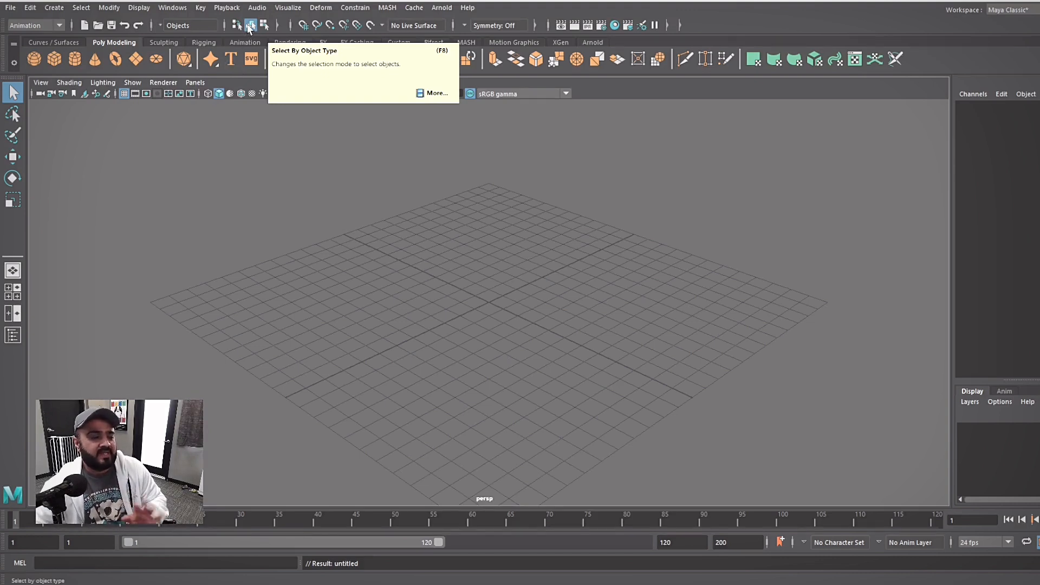
- Expand the individual object-type selection masks in the status line
click(277, 25)
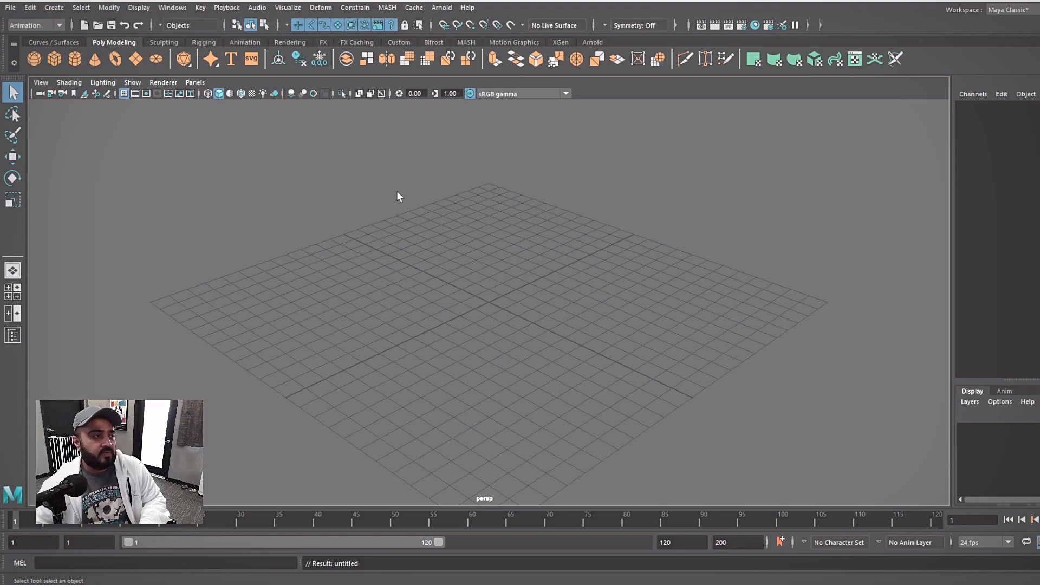
click(385, 176)
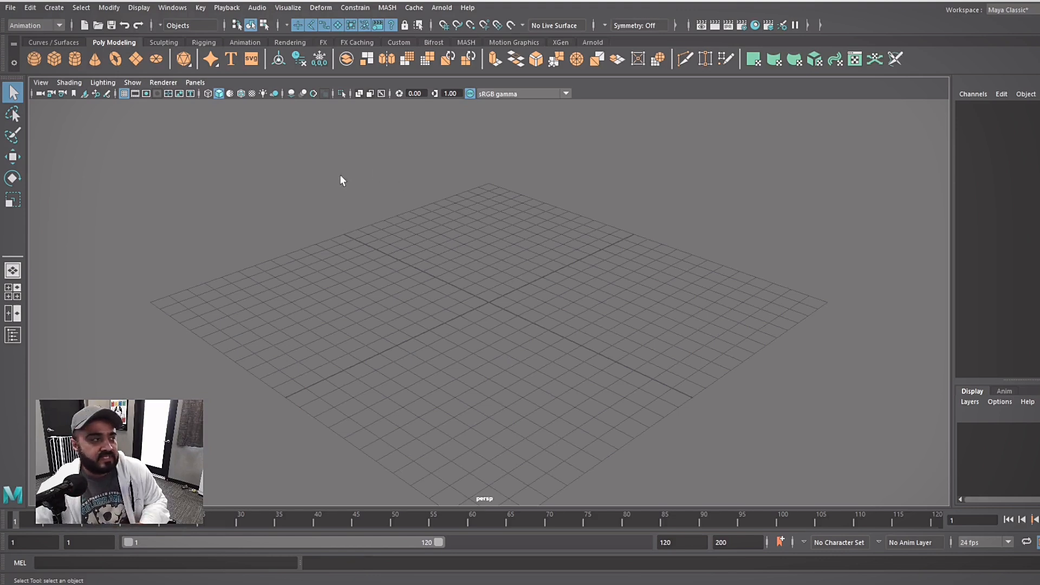
- Create a polygon sphere at the grid's origin, test selecting it, and leave it deselected
click(41, 63)
click(539, 276)
click(501, 306)
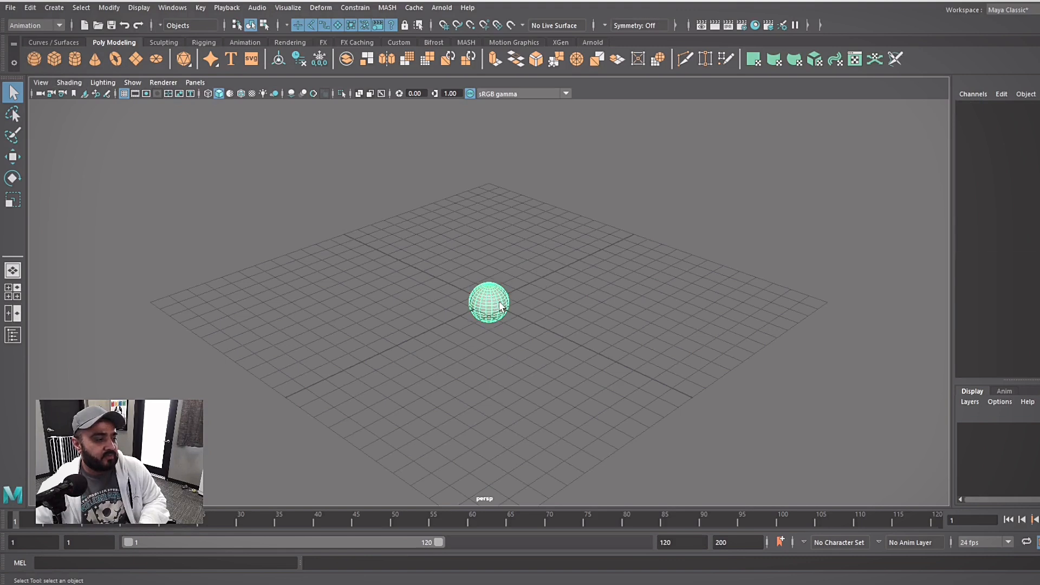
click(353, 135)
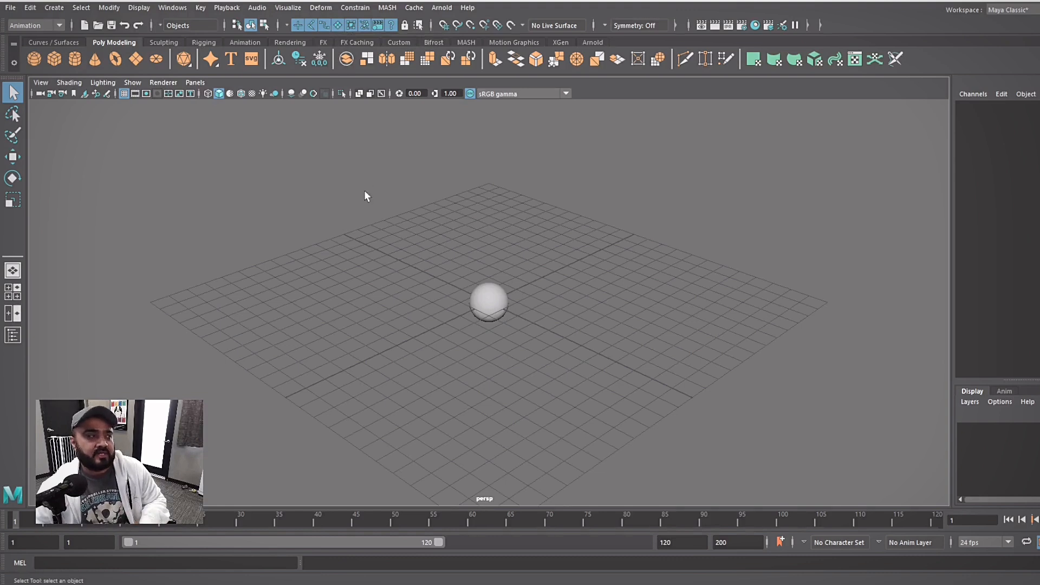
- Delete the existing sphere, recreate a polygon sphere at the grid's origin, and delete that one as well
click(501, 302)
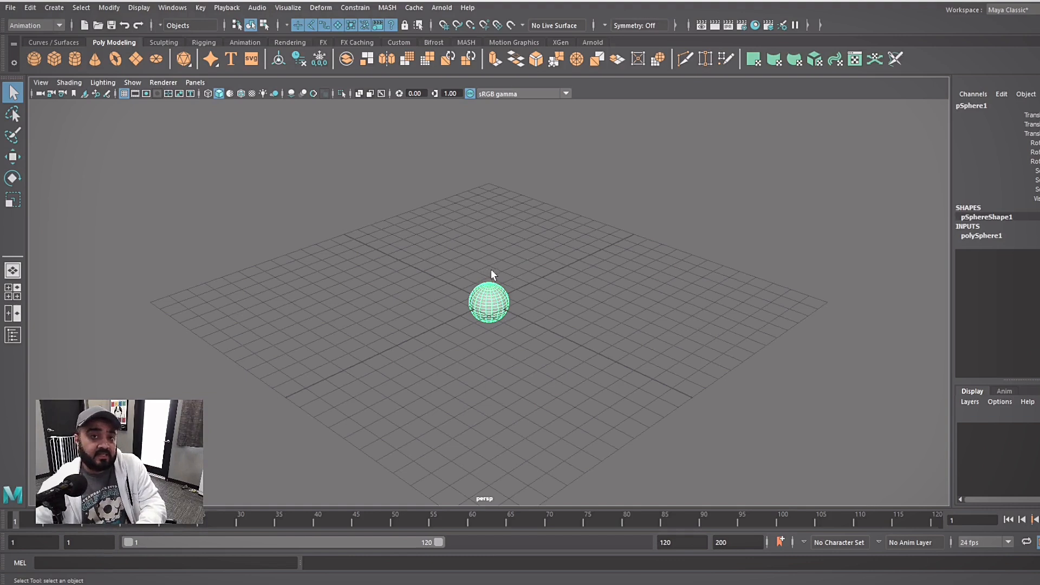
key(Delete)
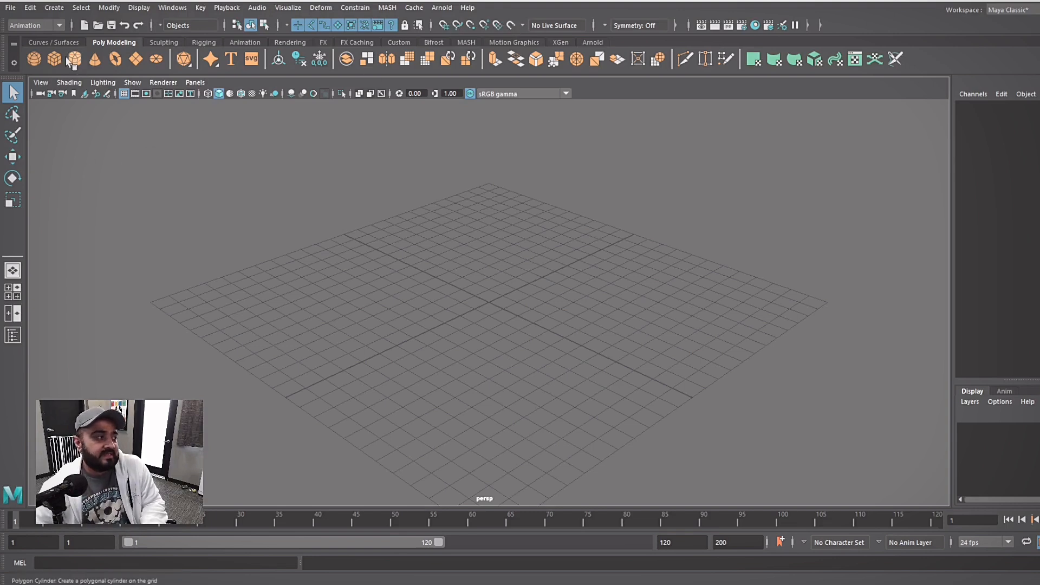
click(34, 59)
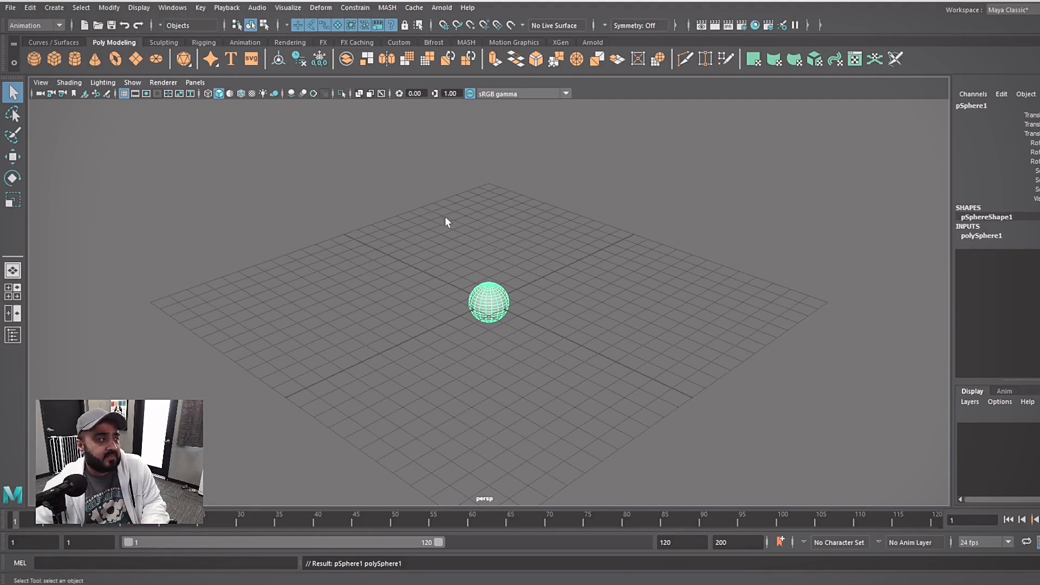
click(515, 287)
click(490, 303)
key(Delete)
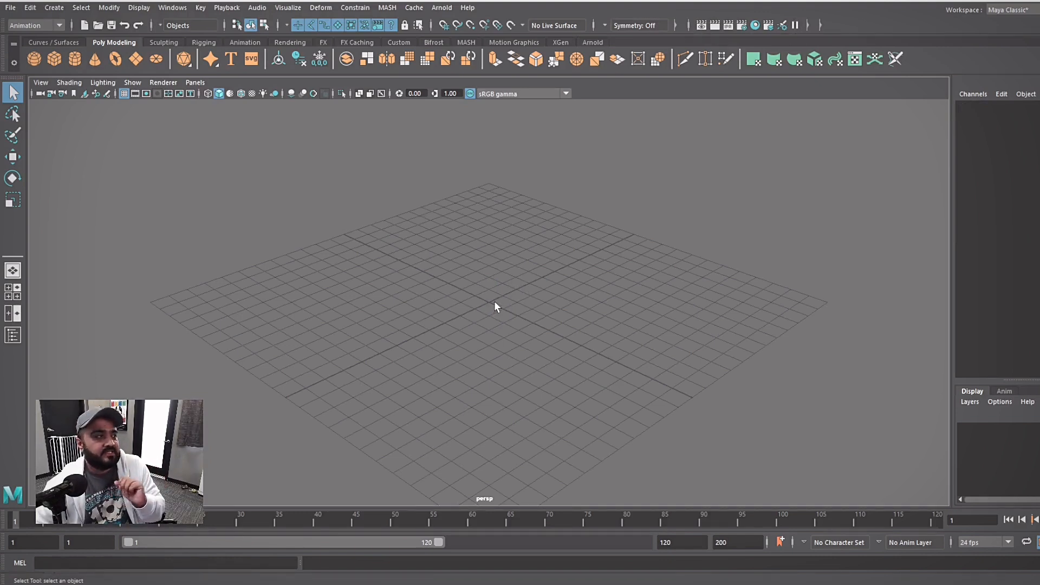
- Browse the Curves / Surfaces, Poly Modeling, Sculpting, Rigging and Animation shelves to examine the tools each one offers
click(39, 42)
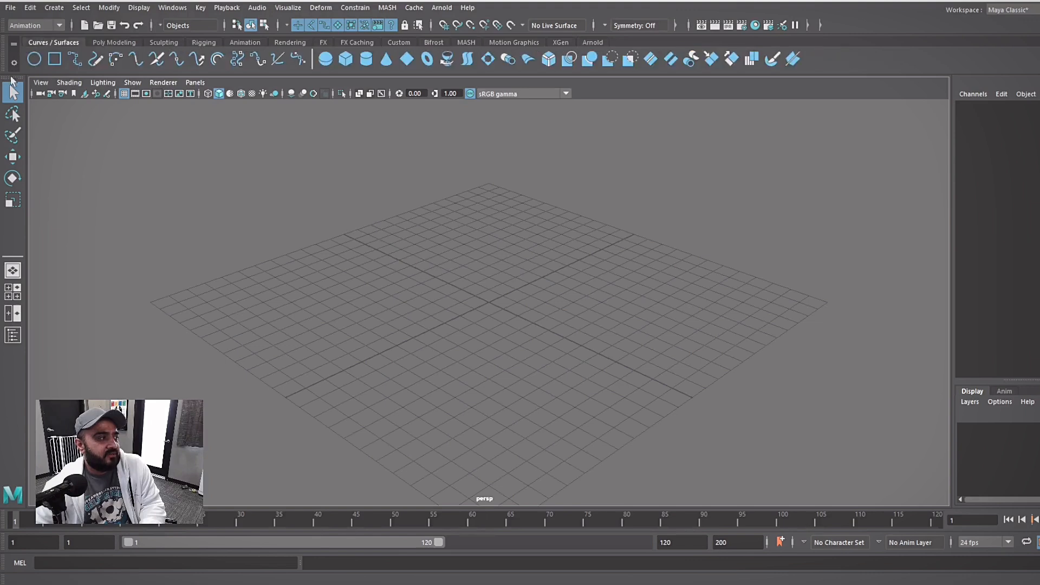
click(104, 42)
click(160, 42)
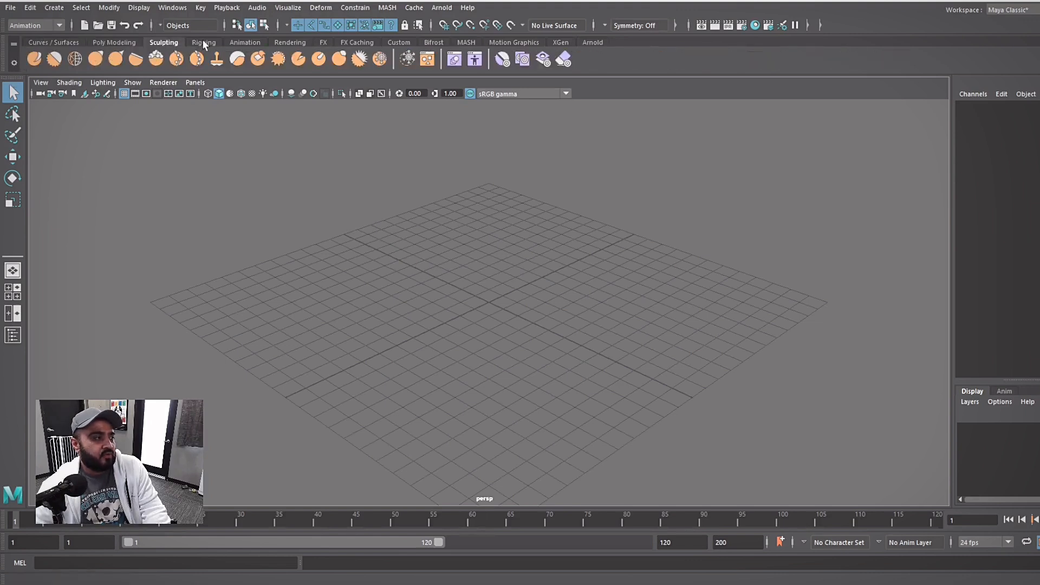
click(203, 42)
click(244, 43)
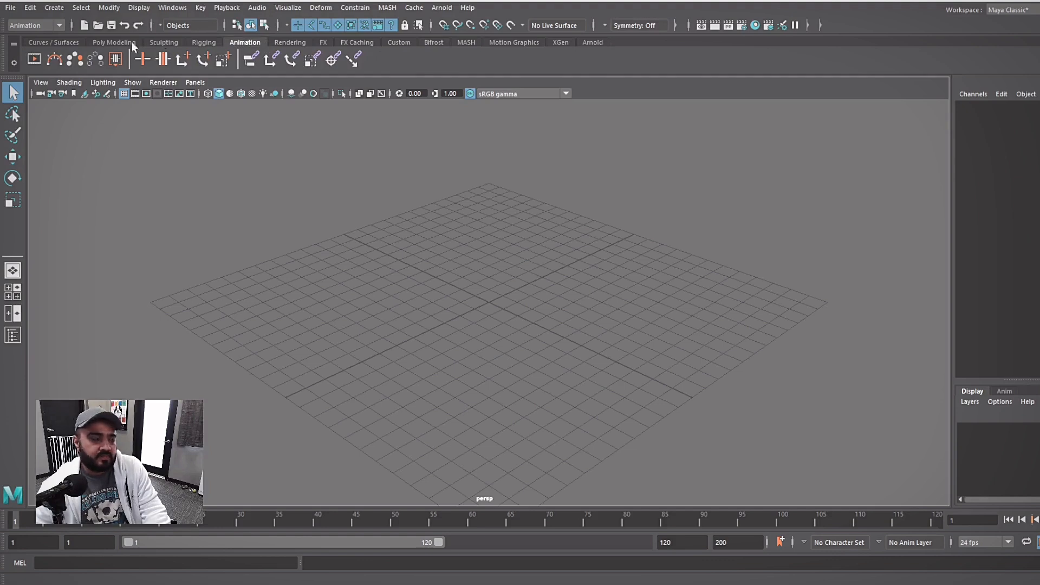
- Create a NURBS circle at the grid's origin and test selecting and deselecting it, individually and with a marquee
click(54, 43)
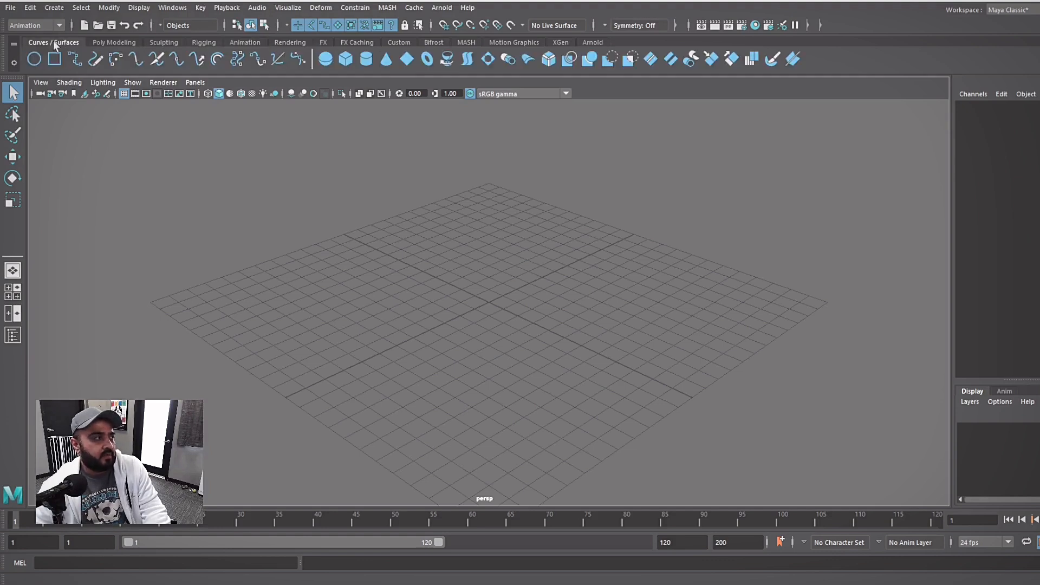
click(35, 58)
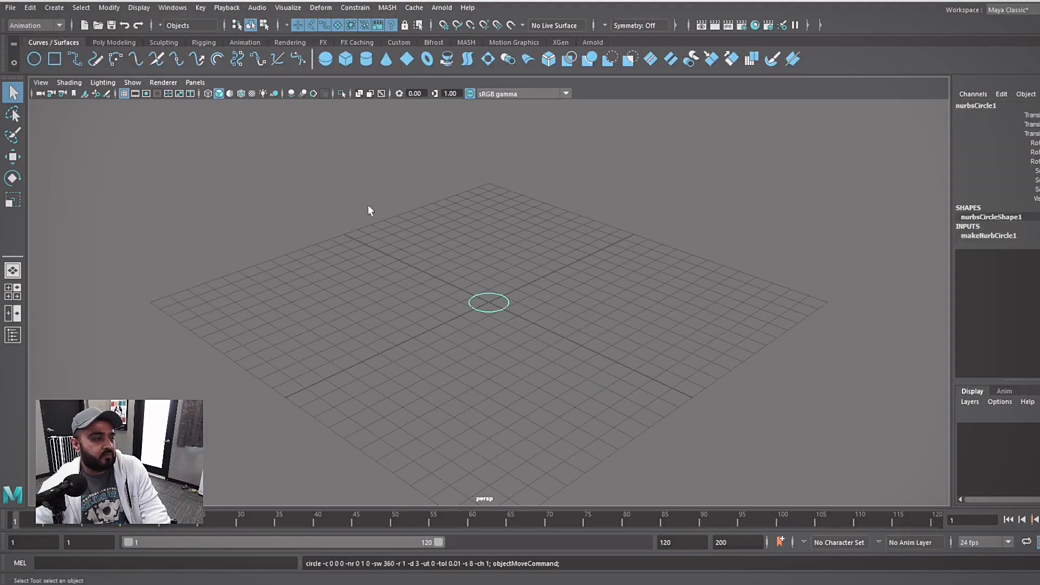
click(490, 278)
click(489, 313)
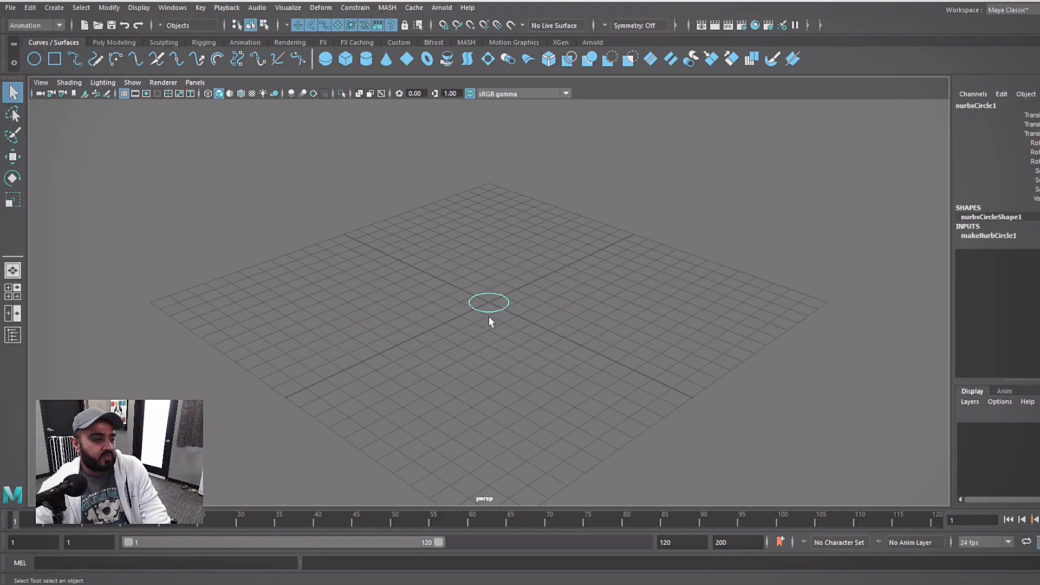
click(464, 287)
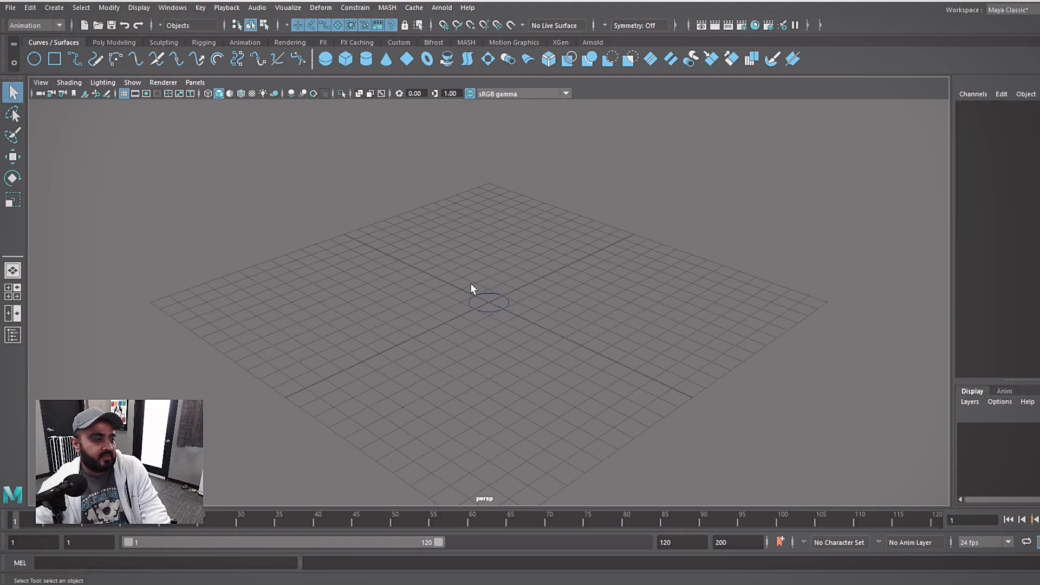
click(489, 293)
click(521, 296)
click(505, 309)
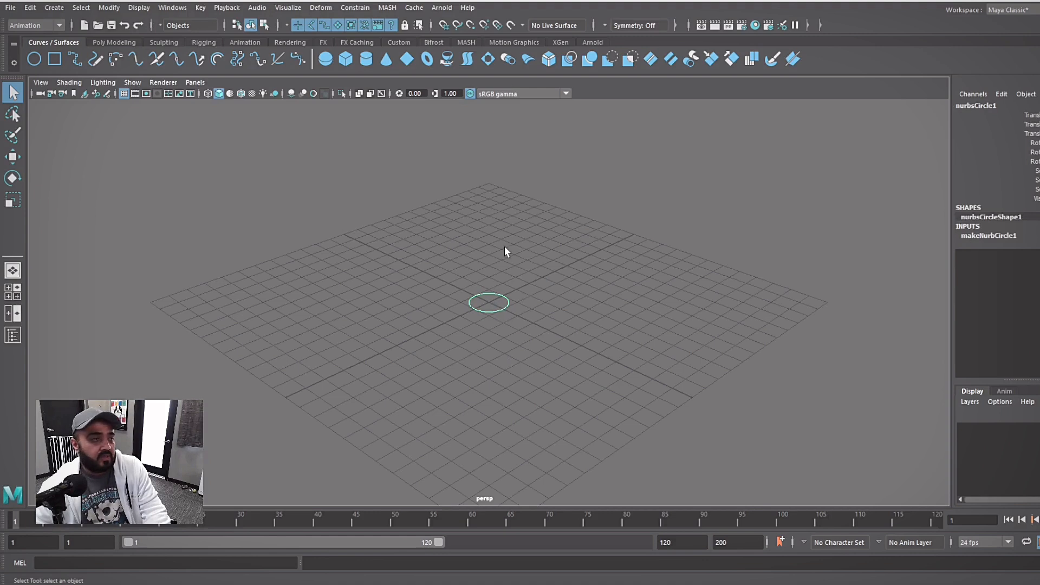
click(374, 205)
drag(493, 242, 475, 309)
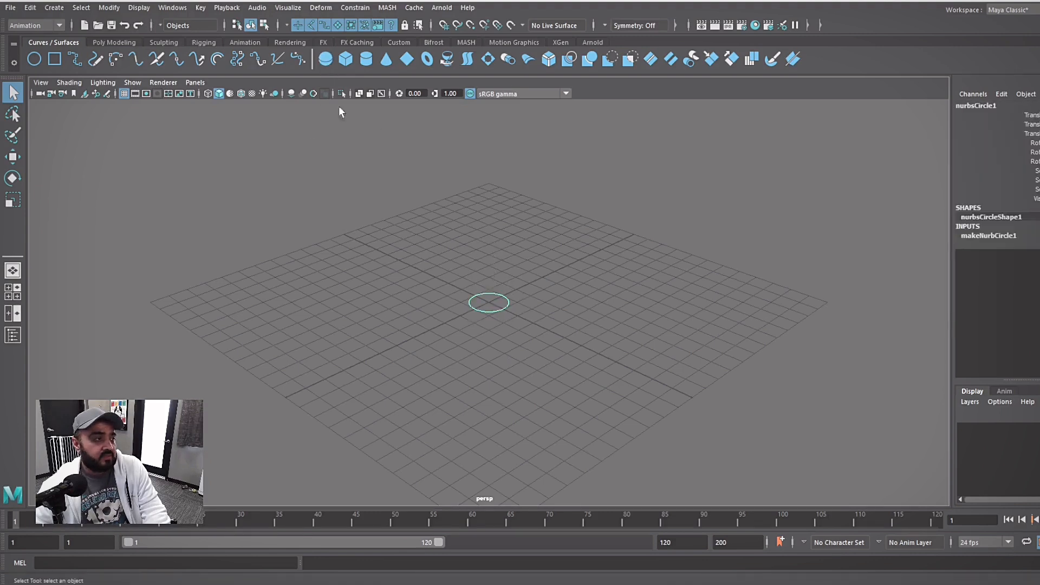
- Disable the curve selection mask to test it on the circle, re-enable the mask, and delete the circle
click(322, 26)
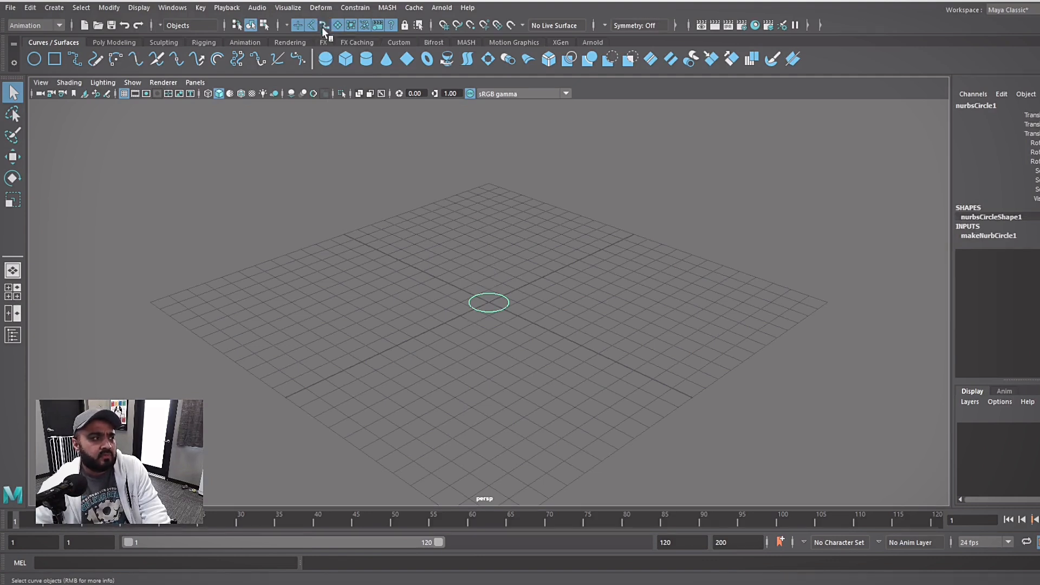
click(528, 284)
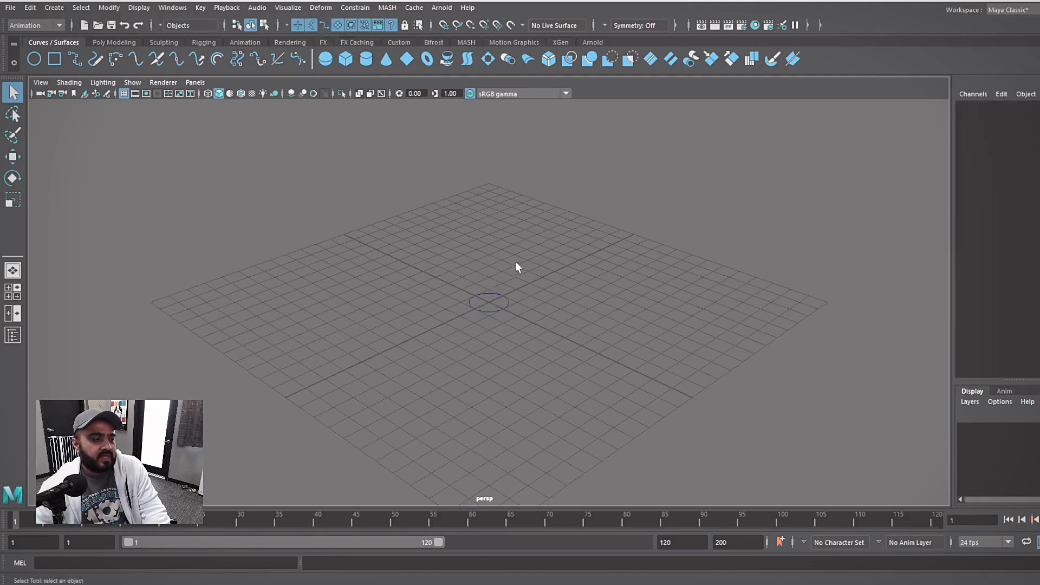
click(322, 27)
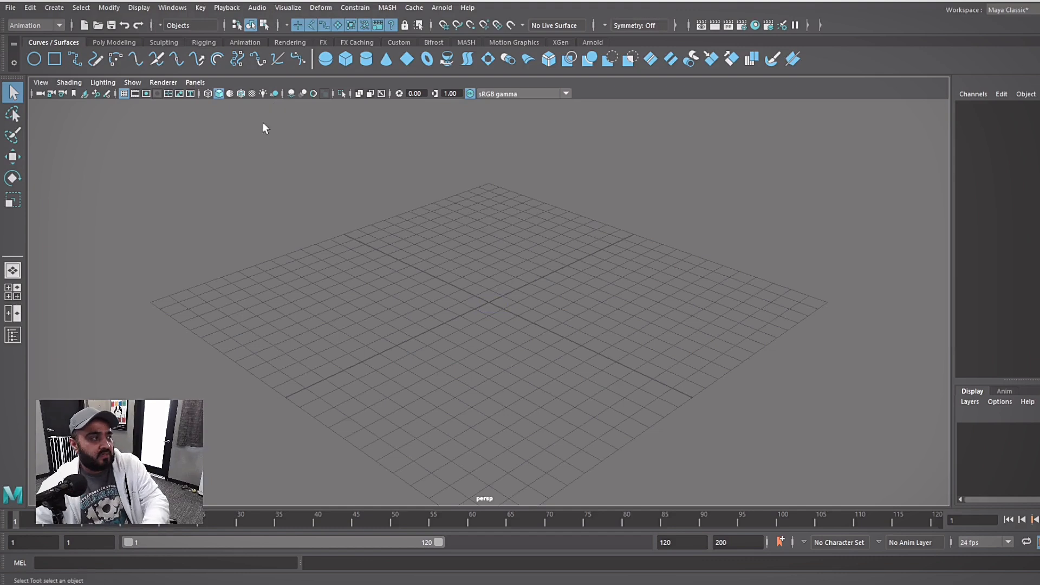
- Create overlapping polygon primitives at the grid's origin: a sphere, two cubes and a cylinder, leaving them deselected
click(114, 44)
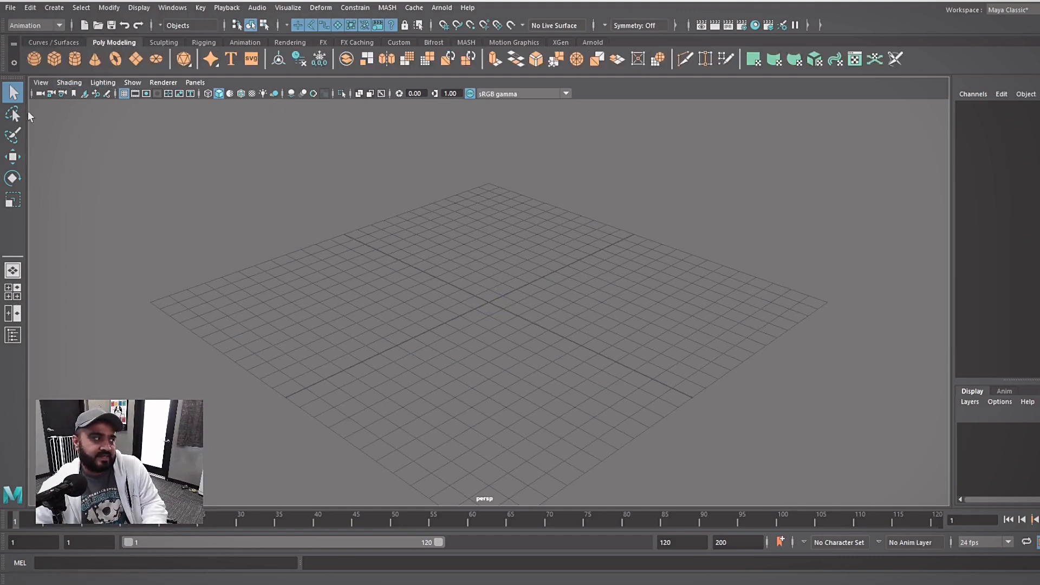
click(34, 60)
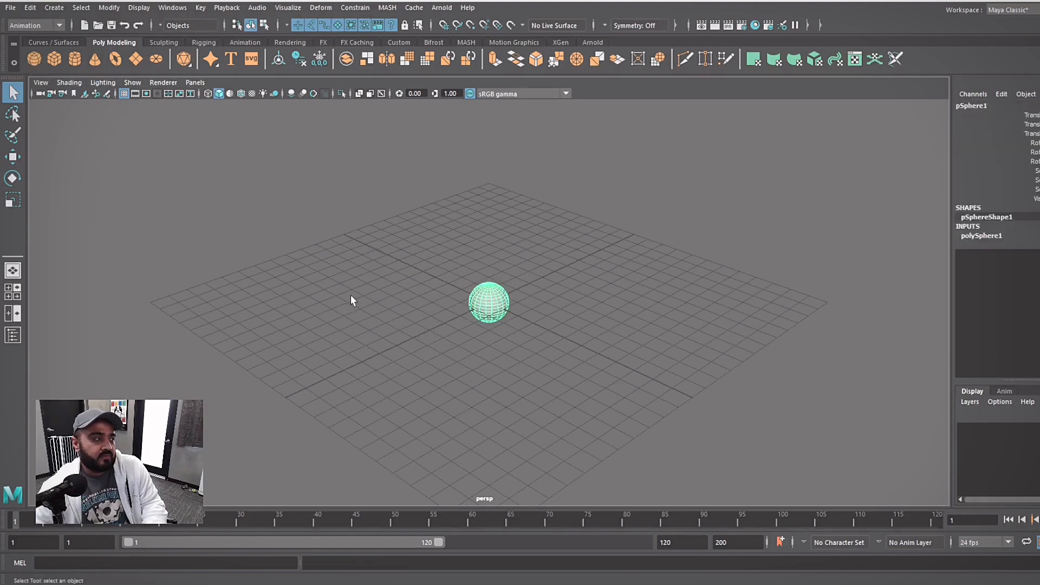
click(54, 59)
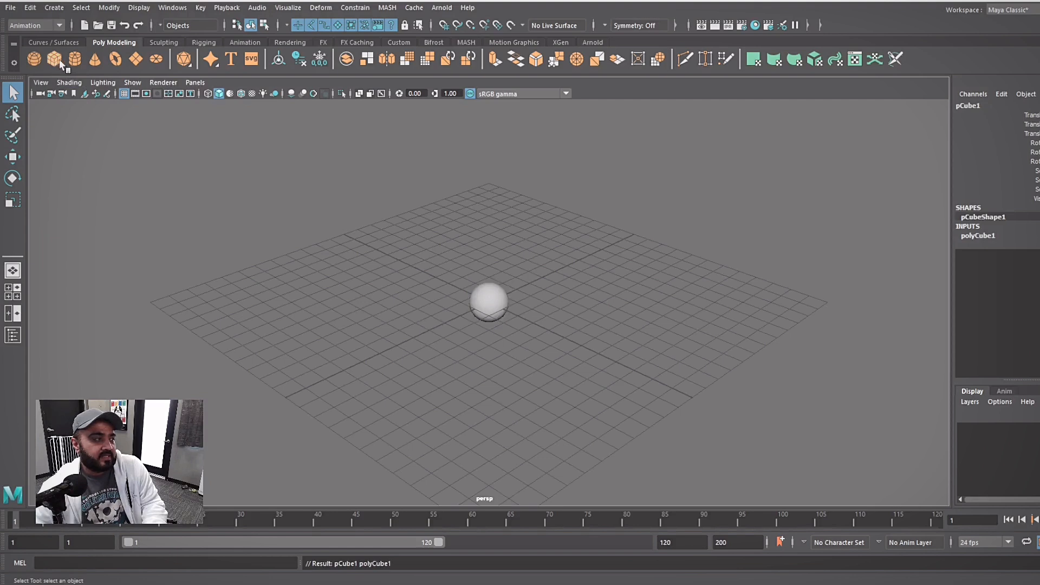
click(479, 298)
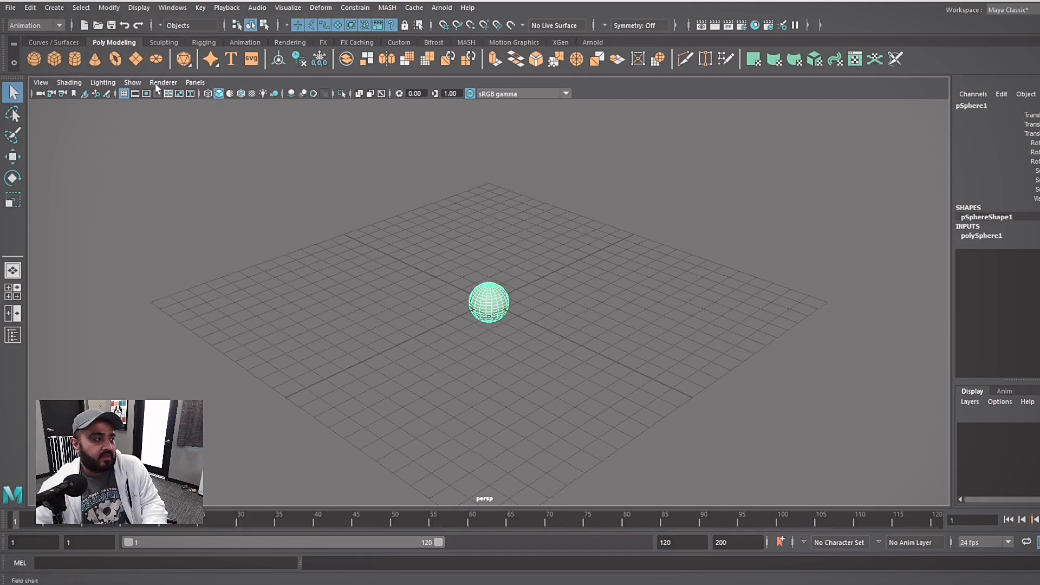
click(55, 59)
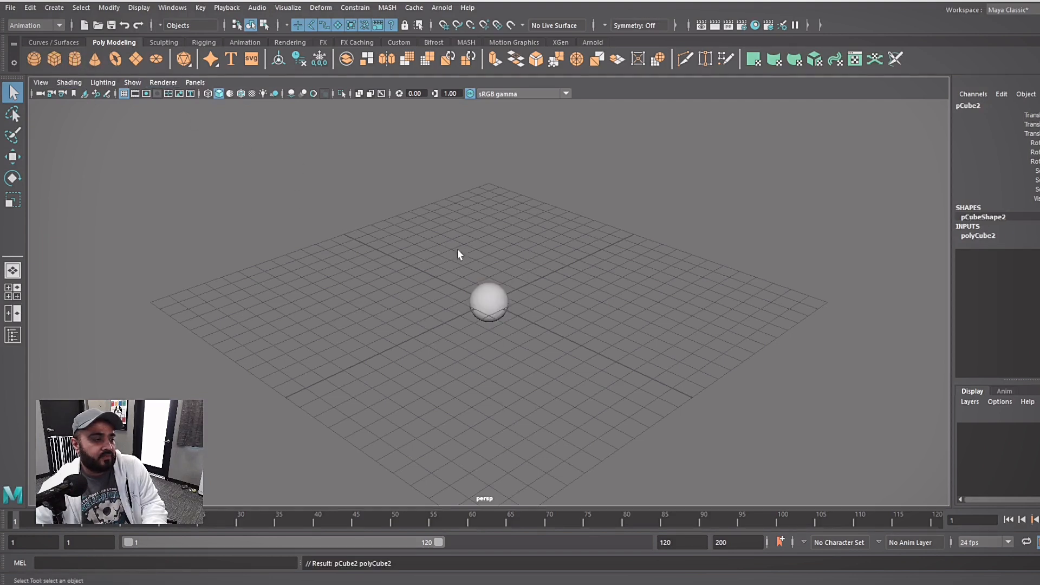
click(489, 300)
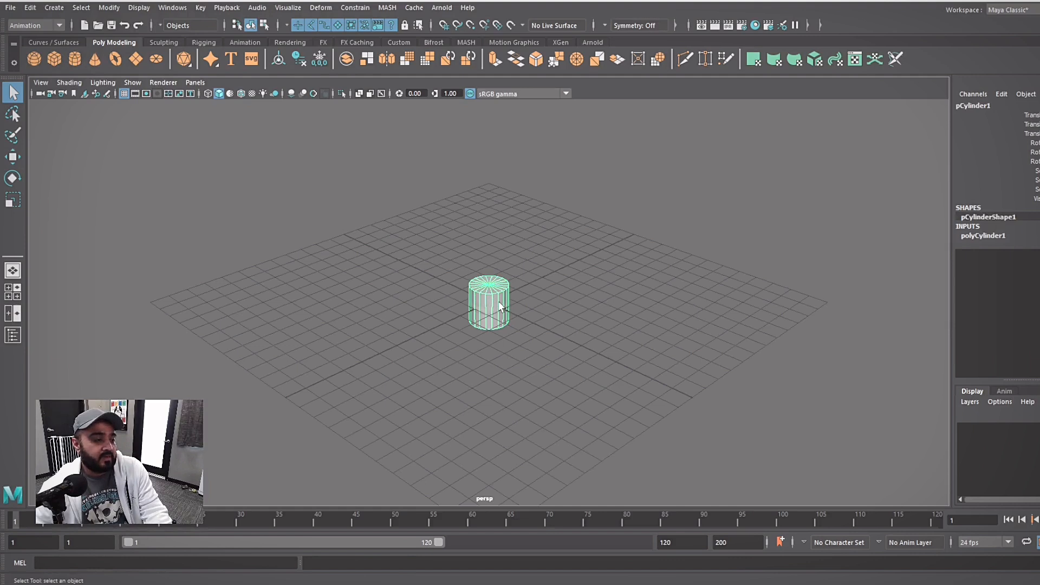
click(482, 261)
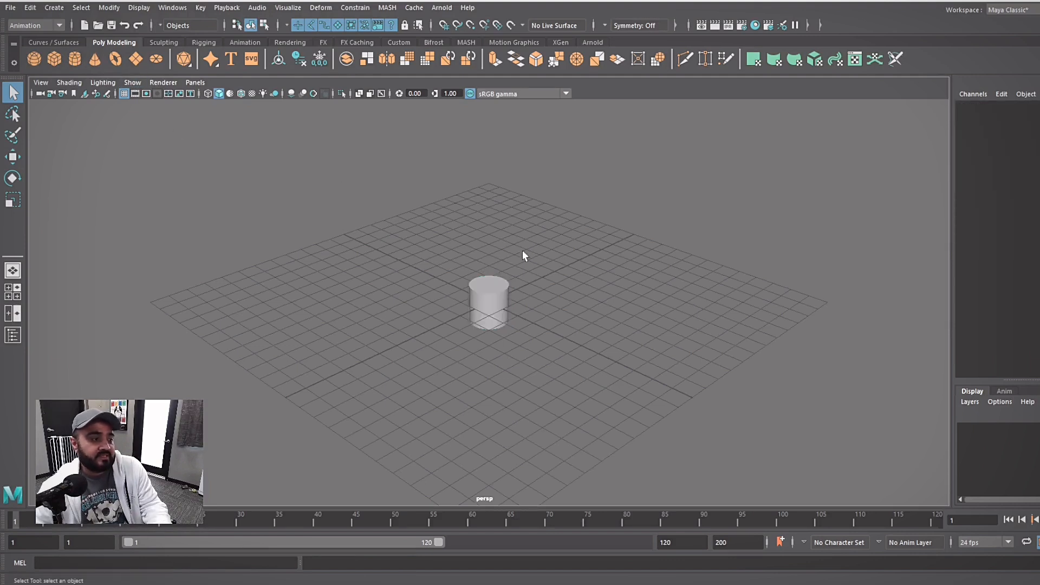
- Marquee-select all the overlapping polygon primitives at the grid's origin and delete them together
drag(543, 242, 466, 327)
click(534, 265)
drag(534, 262, 456, 343)
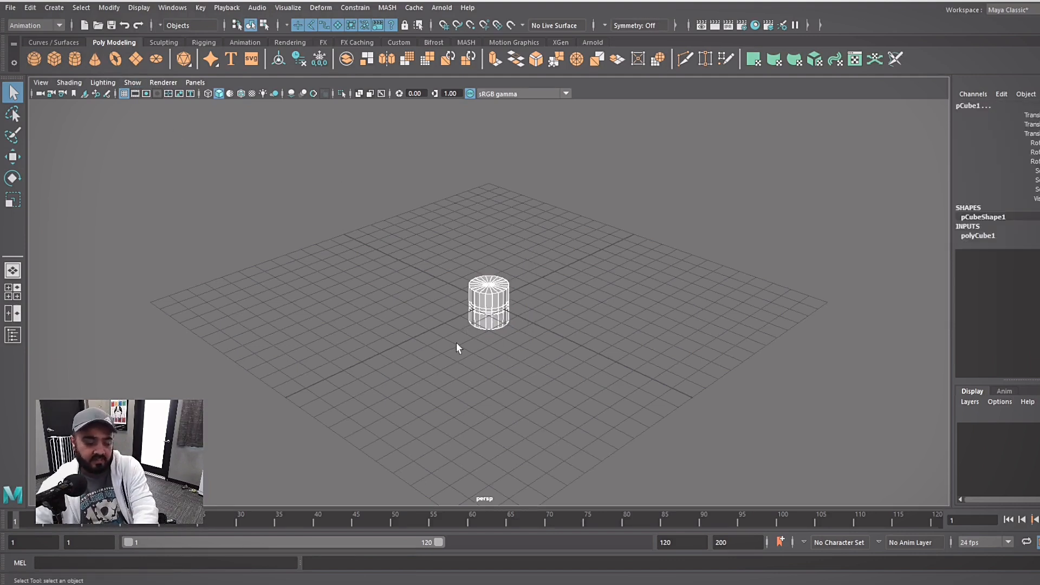
click(540, 300)
drag(538, 262, 453, 361)
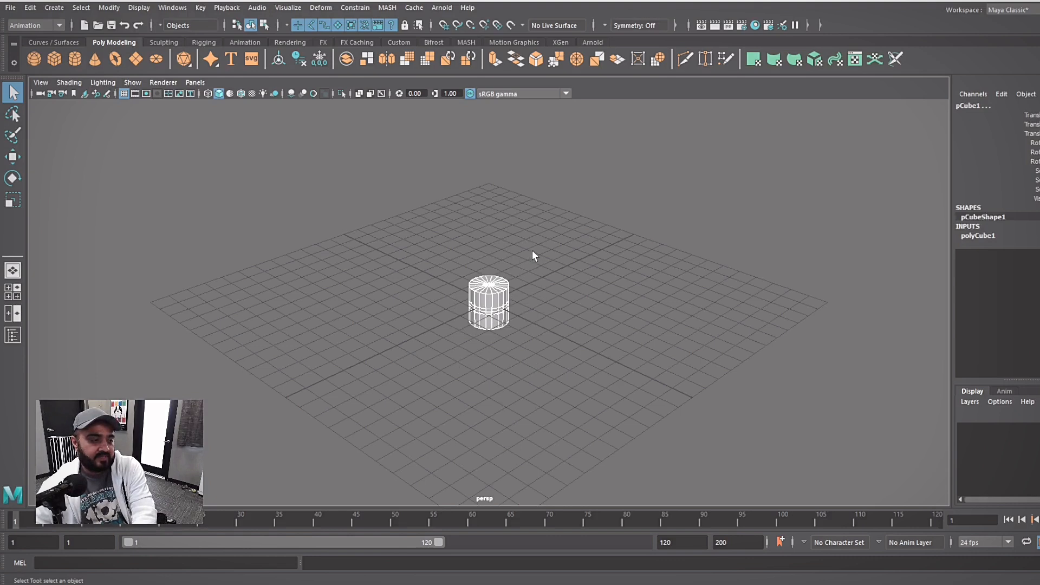
click(532, 249)
drag(540, 247, 437, 341)
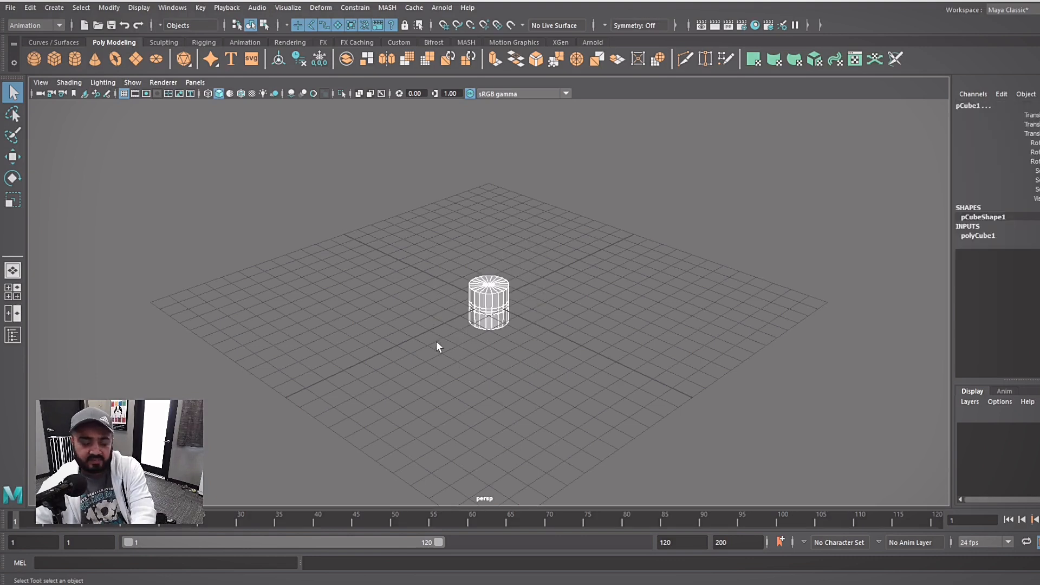
key(Delete)
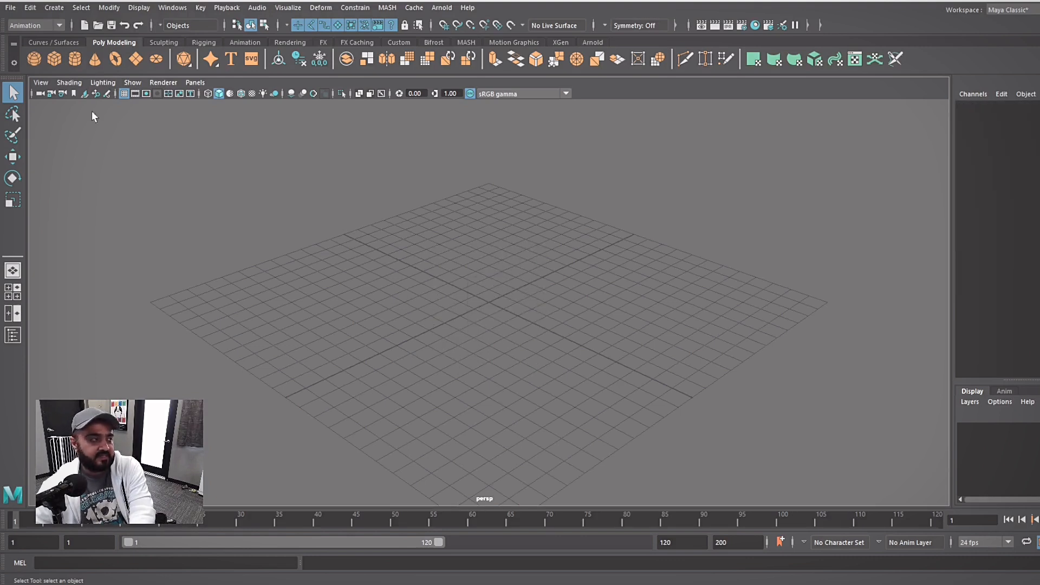
- Create a polygon cube, cylinder, cone, torus and plane at the grid's origin one at a time, deleting each before adding another
click(54, 59)
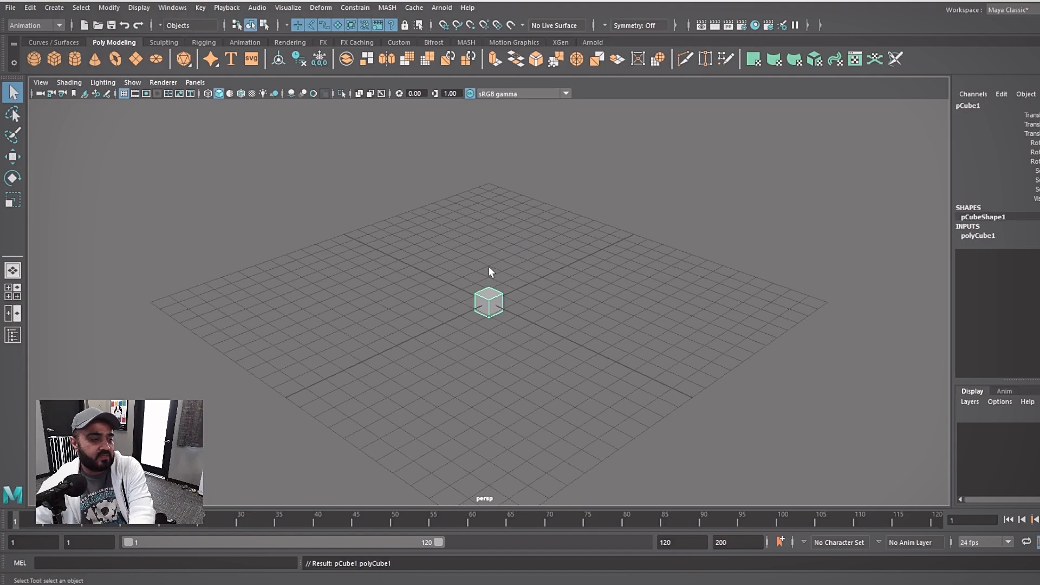
key(Delete)
click(74, 59)
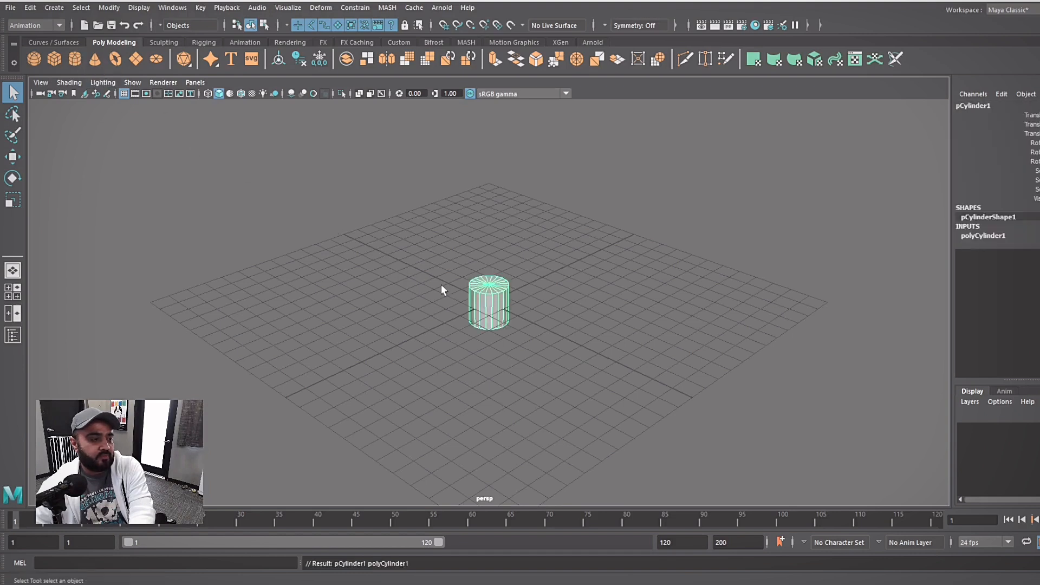
key(Delete)
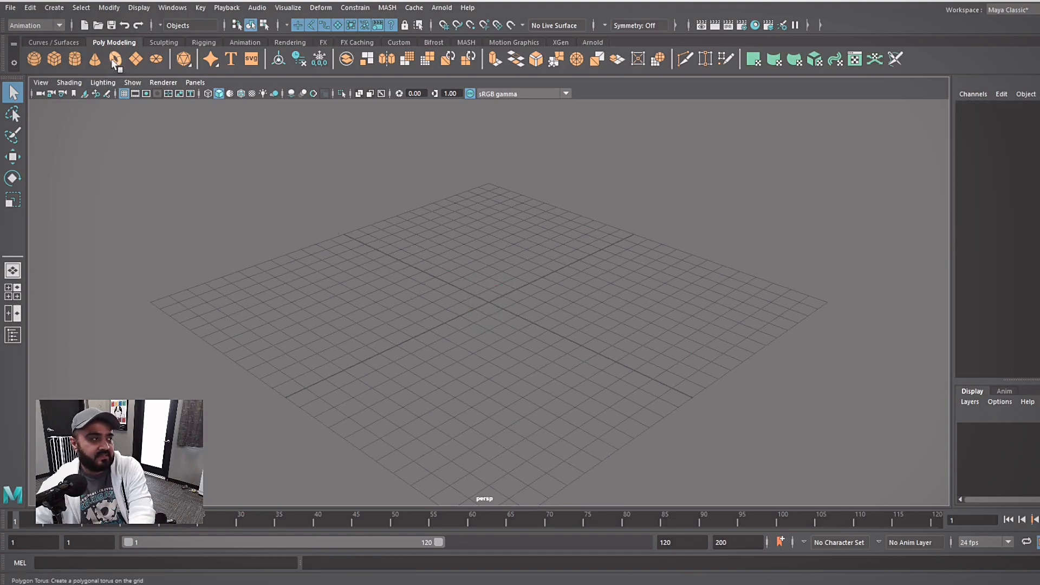
click(95, 59)
key(Delete)
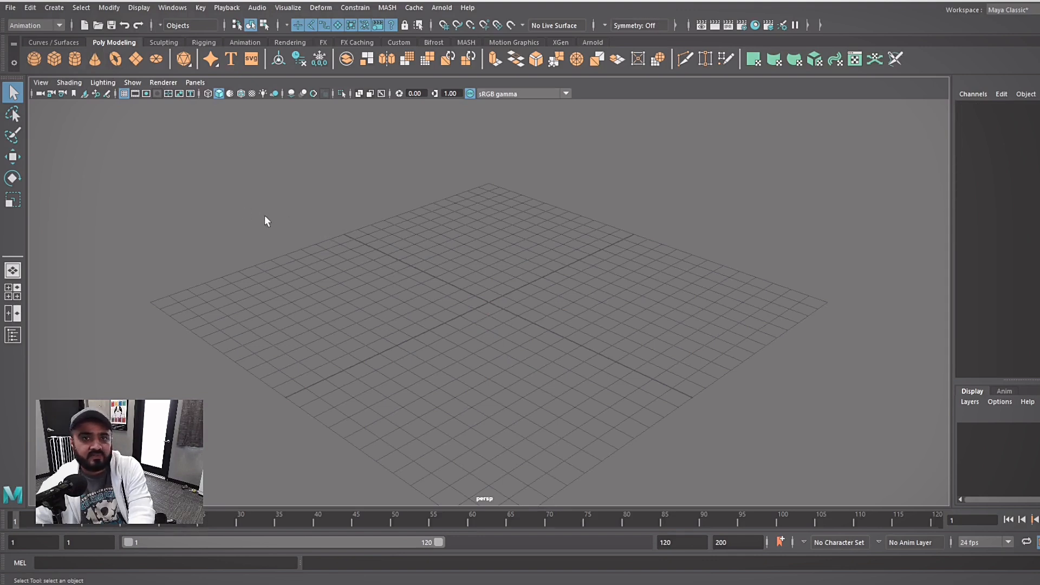
click(116, 59)
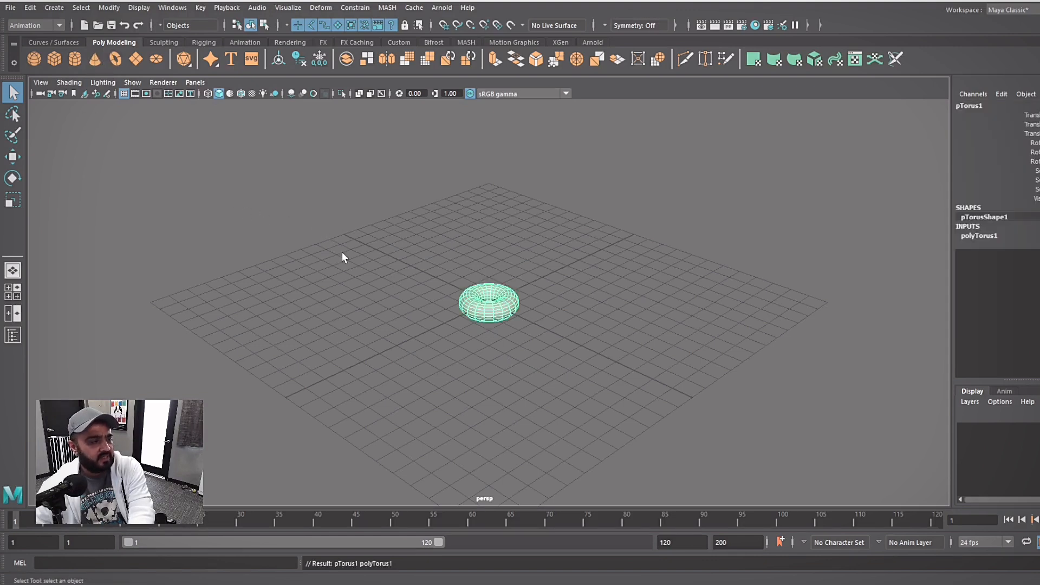
key(Delete)
click(135, 59)
key(Delete)
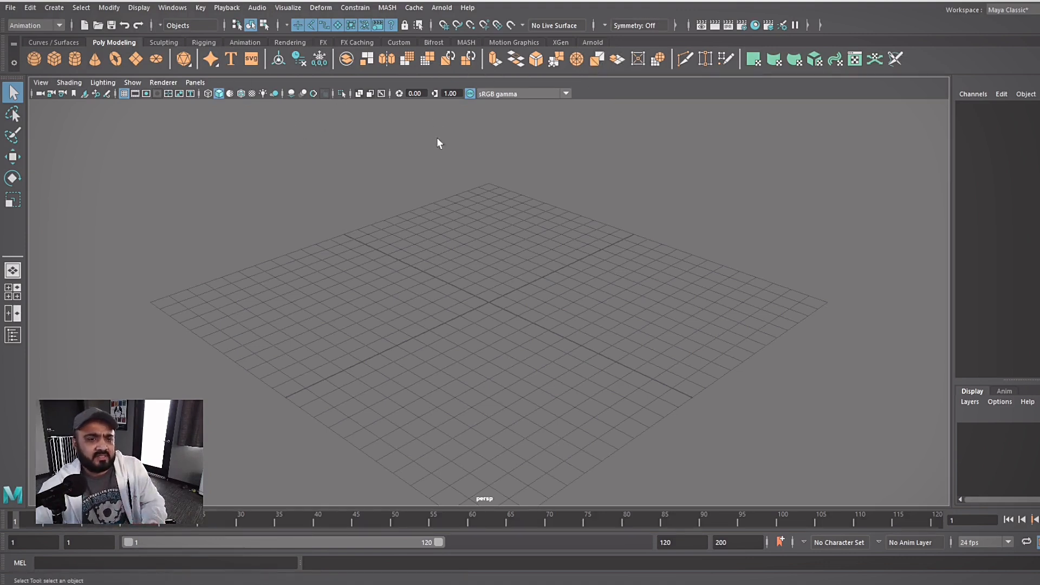
- Look at the Animation shelf, and create a polygon sphere at the grid's origin from the Poly Modeling shelf
click(245, 42)
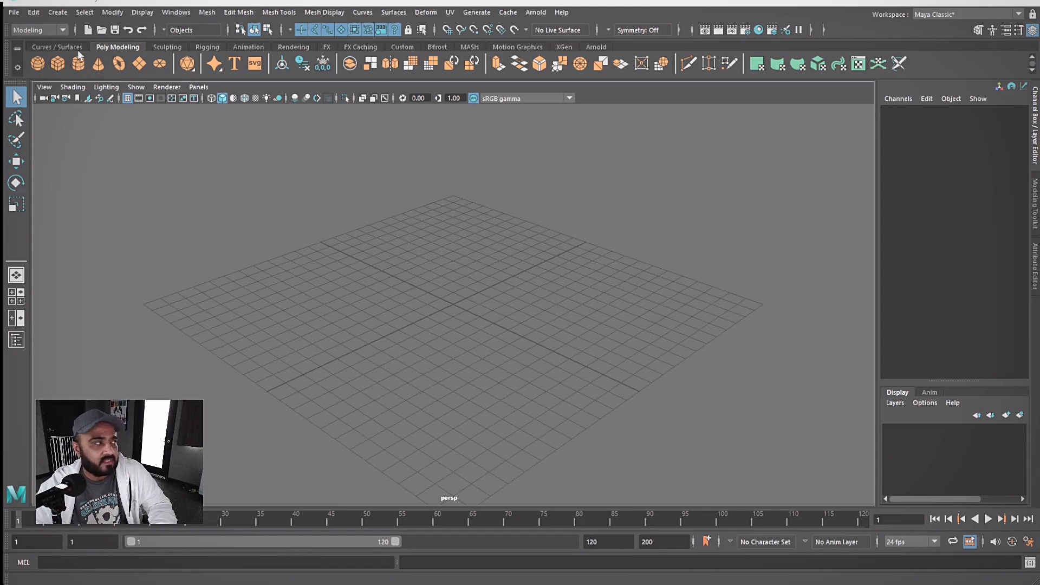
click(37, 64)
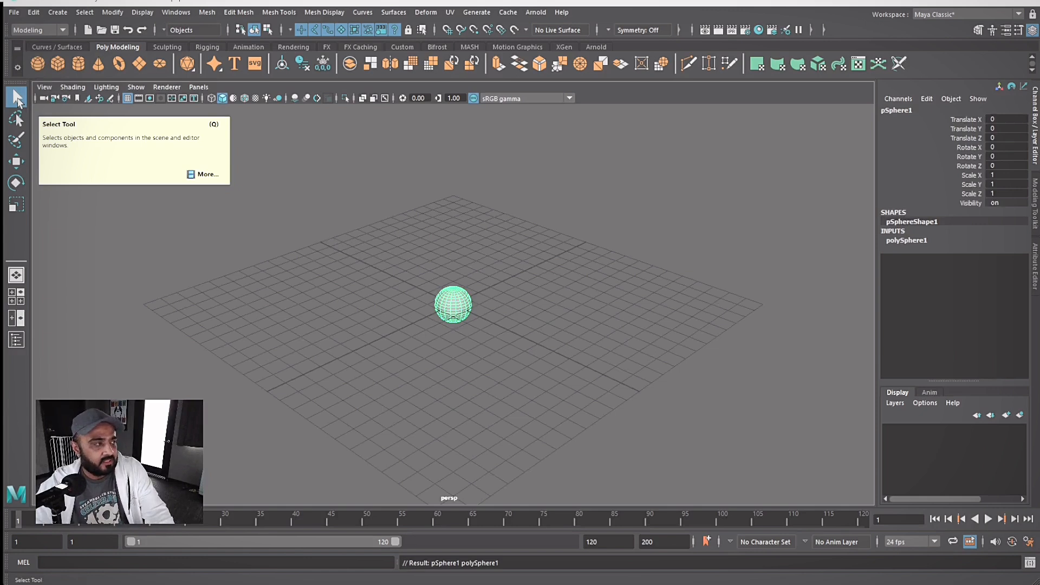
- Deselect the sphere at the grid's origin and select it again with the Select tool, repeating once
click(514, 190)
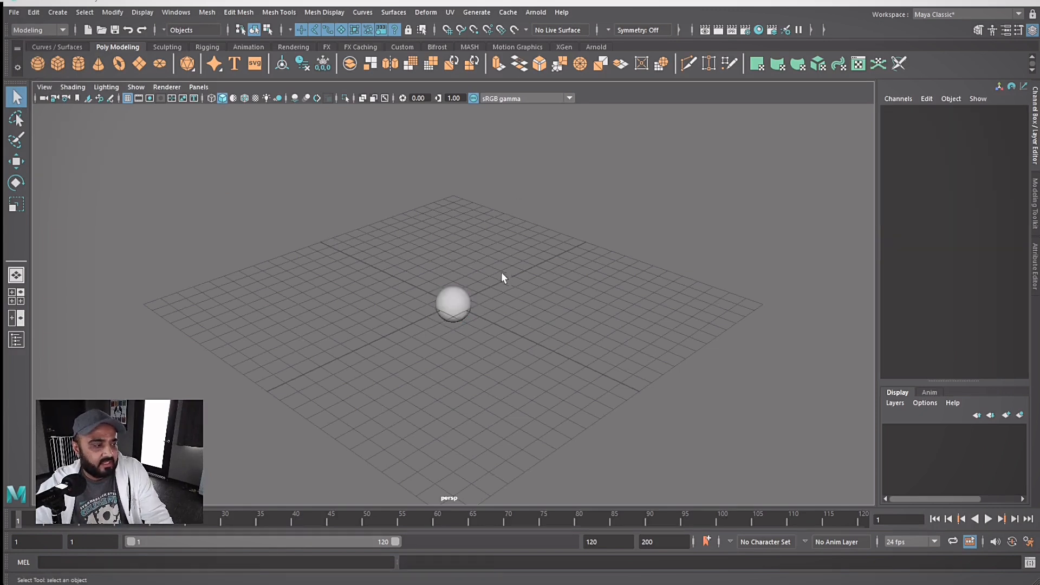
click(16, 183)
key(q)
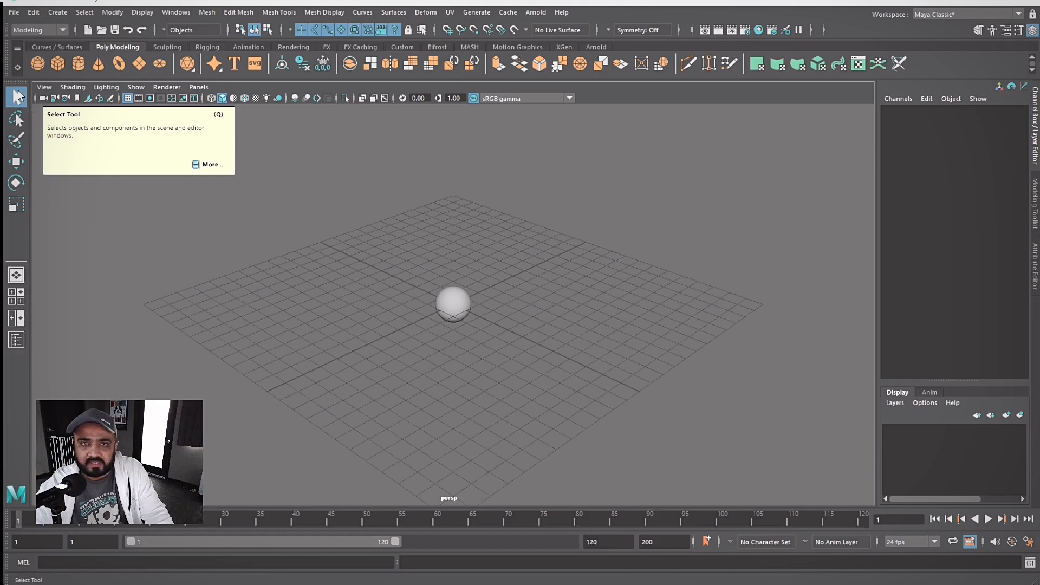
click(455, 310)
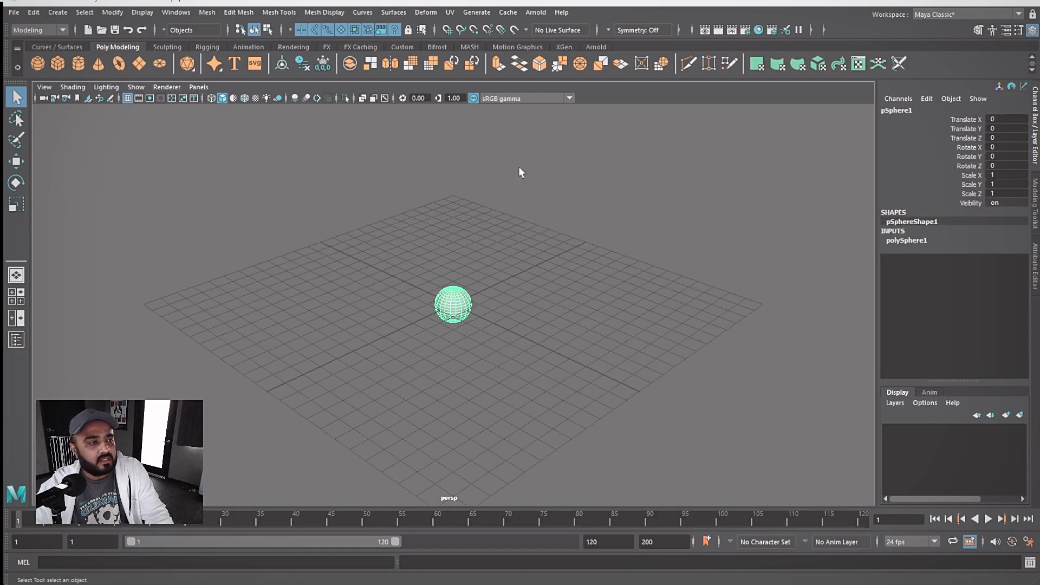
click(587, 257)
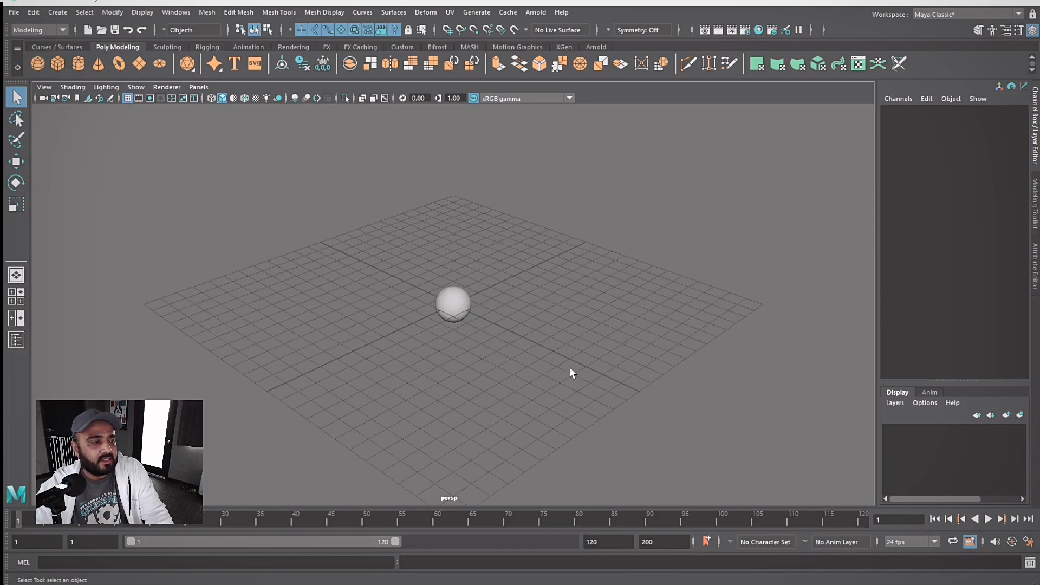
click(459, 307)
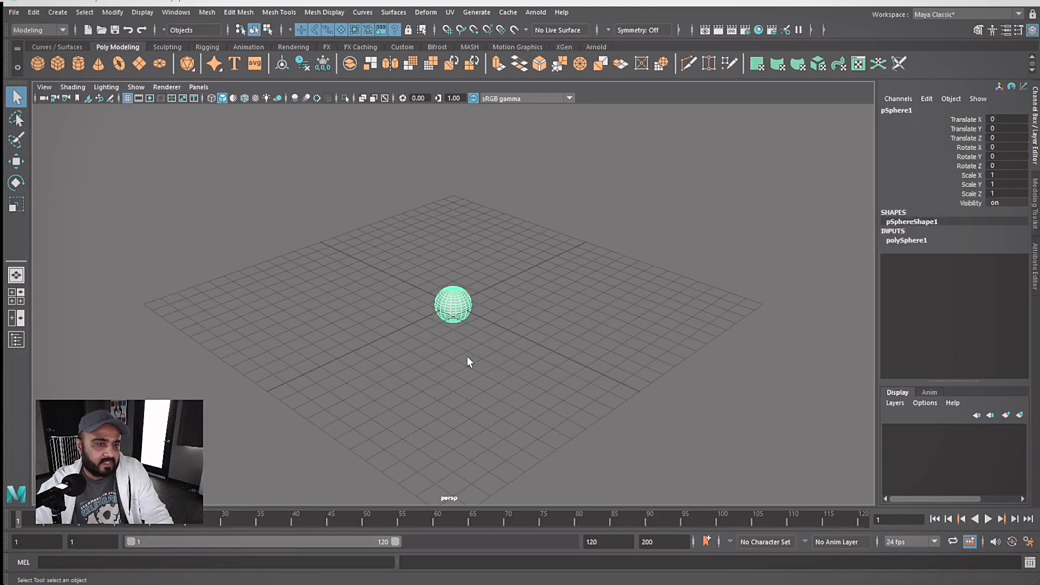
- Encircle the sphere with the Lasso tool to select it, and draw another lasso over the empty grid area
click(18, 117)
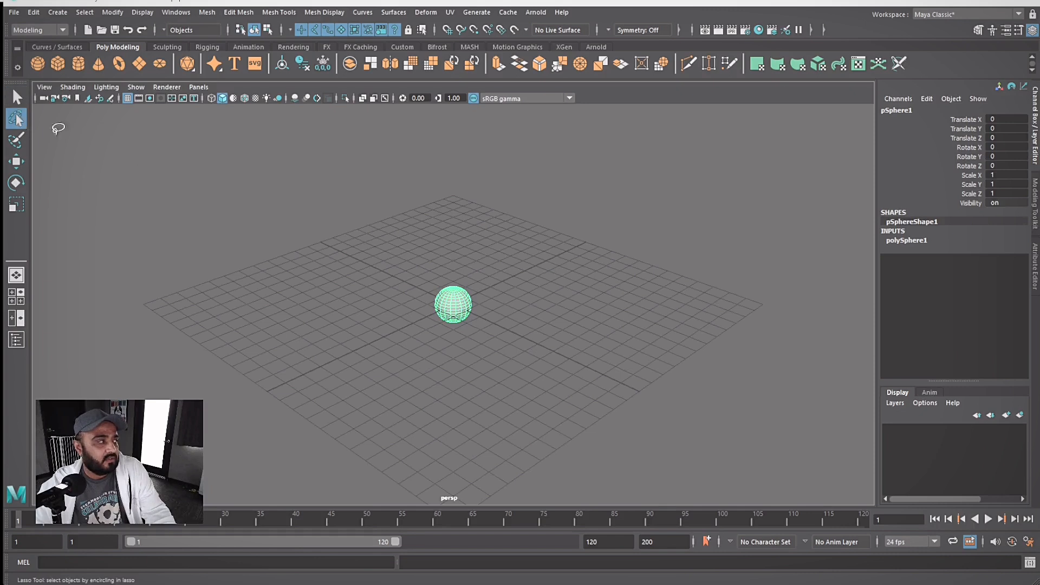
mouse_move(489, 269)
mouse_down()
mouse_move(360, 262)
mouse_move(413, 359)
mouse_move(508, 334)
mouse_move(493, 259)
mouse_move(461, 241)
mouse_move(412, 256)
mouse_up()
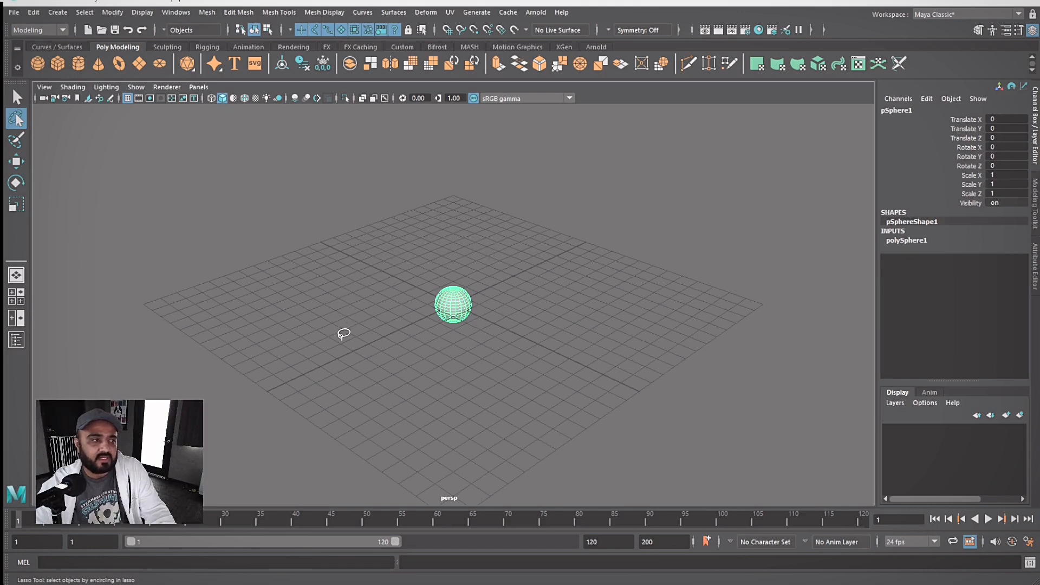
mouse_move(372, 187)
mouse_down()
mouse_move(320, 260)
mouse_move(406, 378)
mouse_move(325, 187)
mouse_up()
- Paint-select the vertices on the upper part of the sphere and show their Move manipulator
click(17, 140)
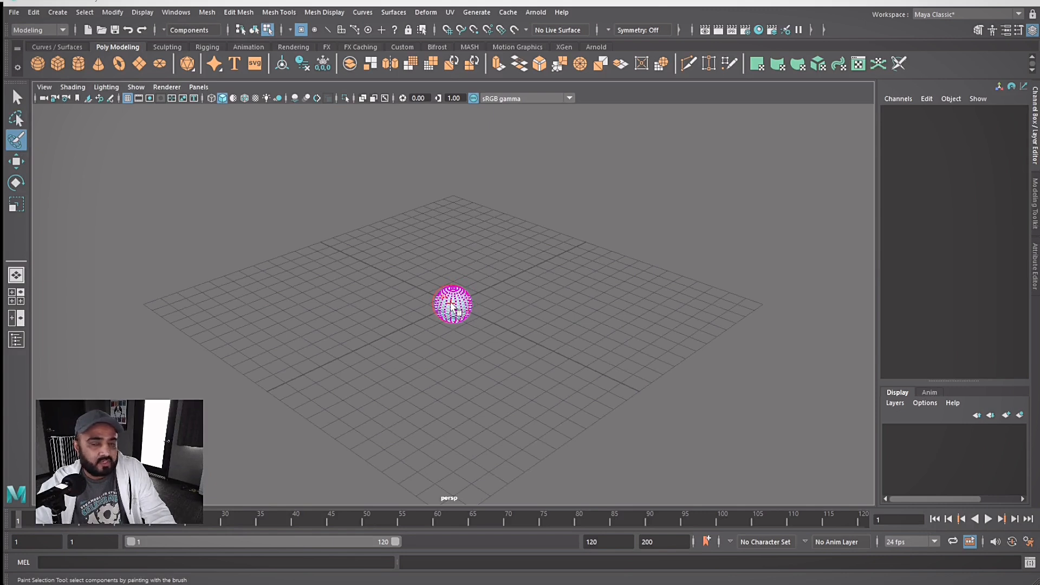
mouse_move(452, 307)
mouse_down()
mouse_move(457, 300)
mouse_move(443, 310)
mouse_up()
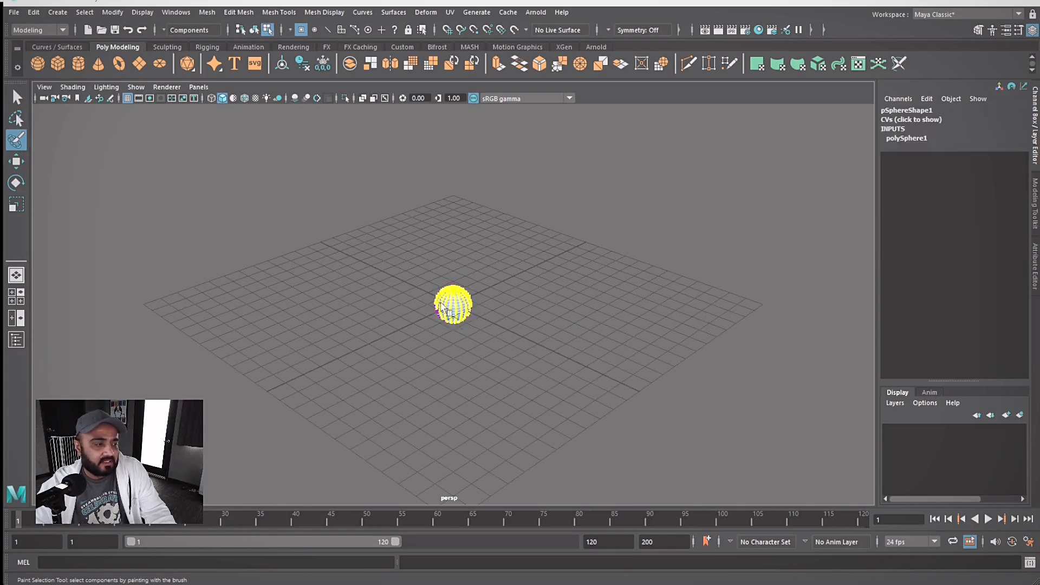
key(w)
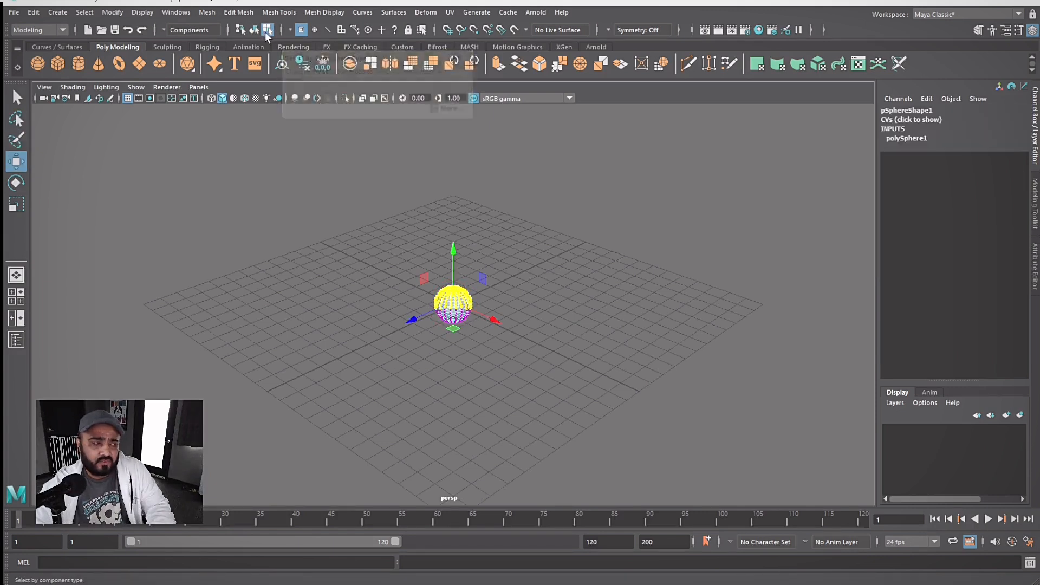
- Toggle between object and component selection modes, return to object mode, and reselect the whole sphere
click(255, 32)
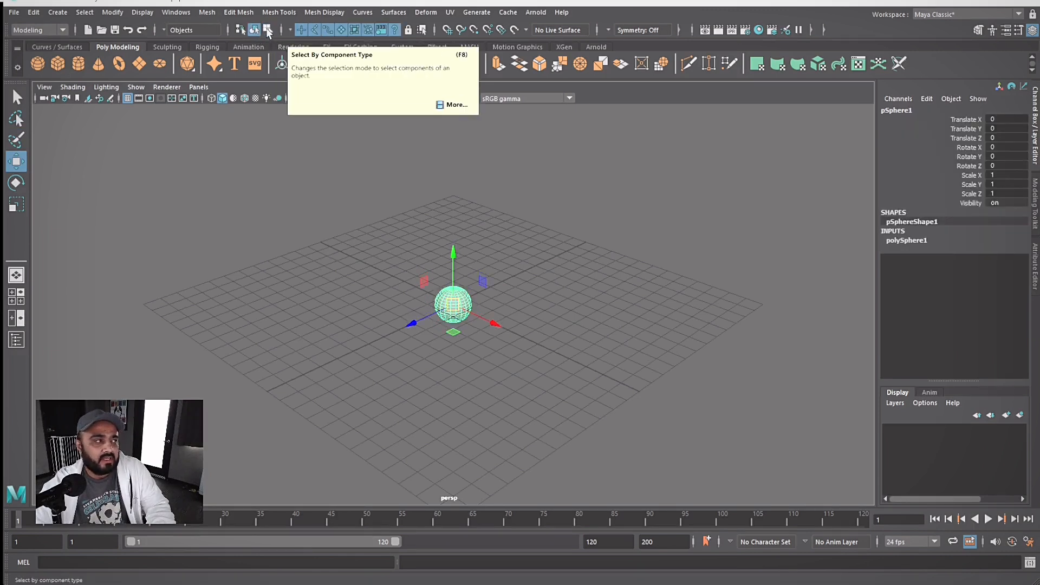
click(268, 31)
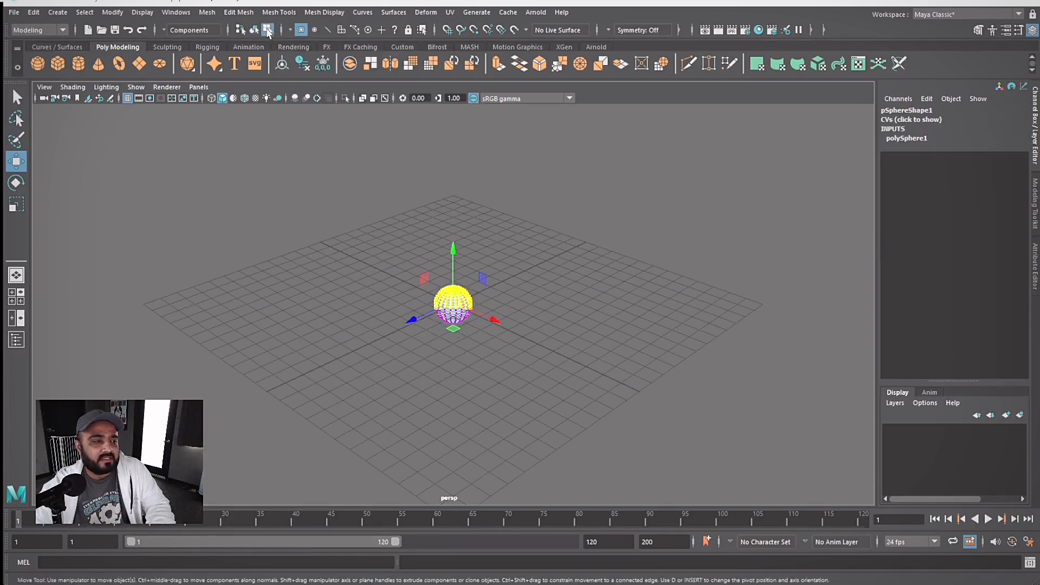
click(255, 31)
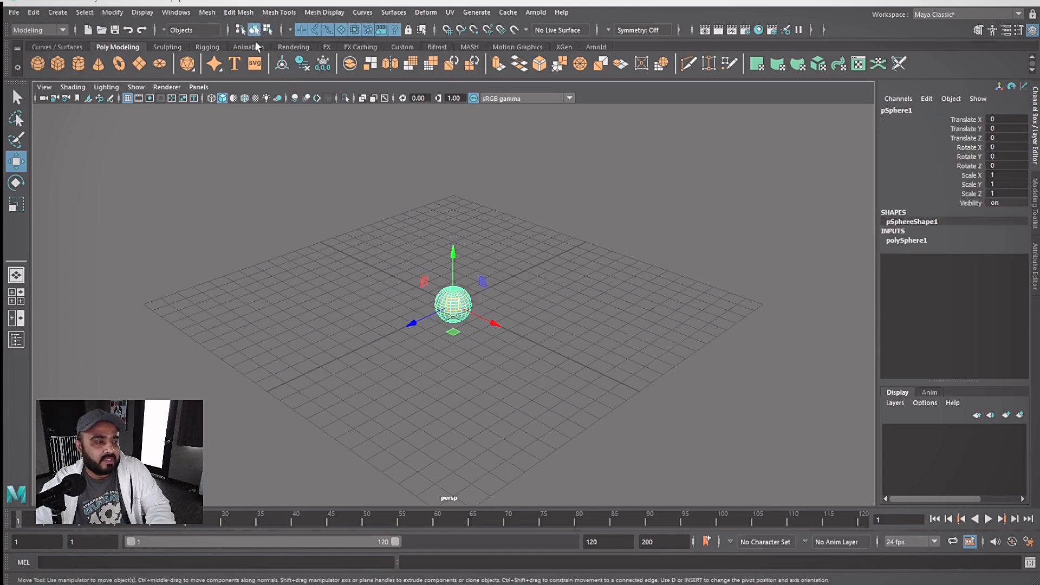
click(304, 219)
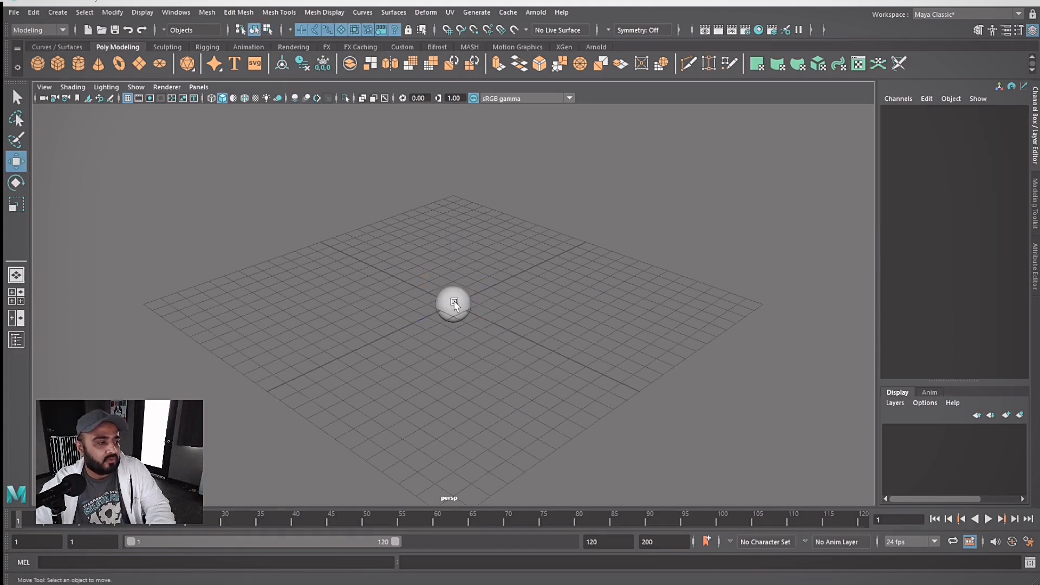
click(454, 303)
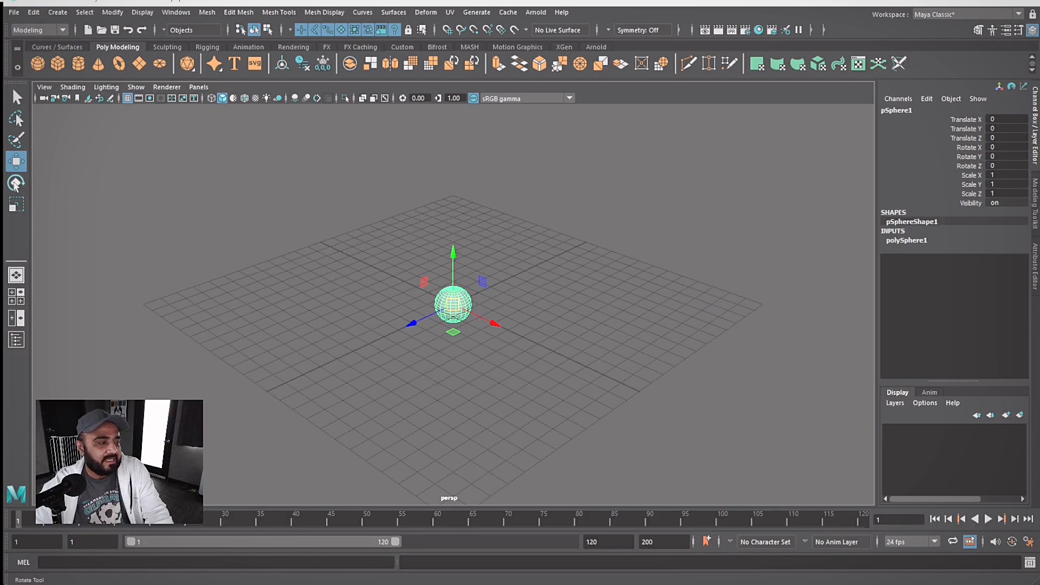
- Switch the selected sphere's manipulator to Rotate, back to Move, and on to Scale
click(16, 184)
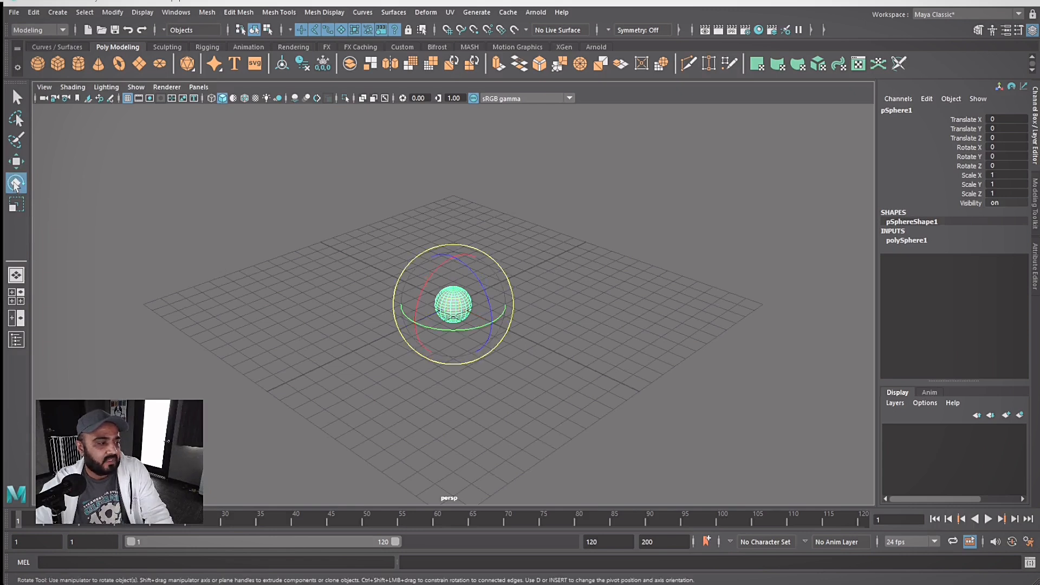
click(16, 163)
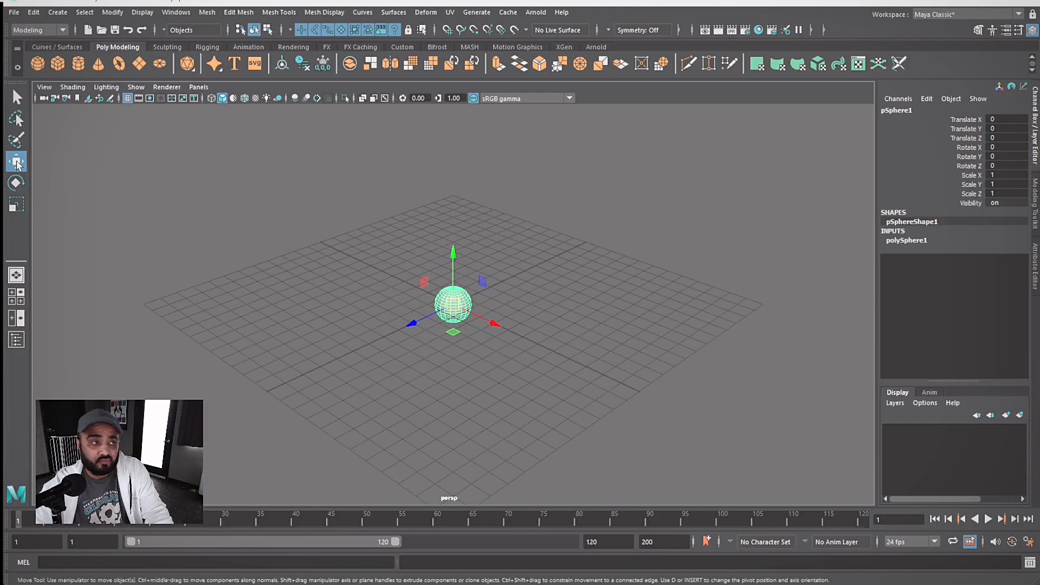
click(17, 205)
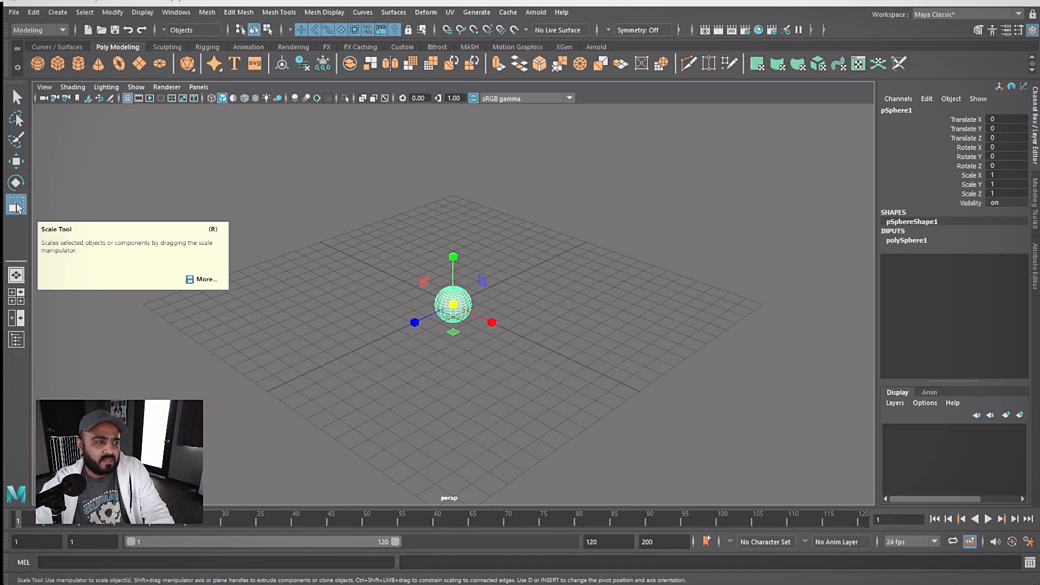
- Switch back to the plain Select tool, clear the selection, and select the sphere without a manipulator
click(17, 98)
click(414, 228)
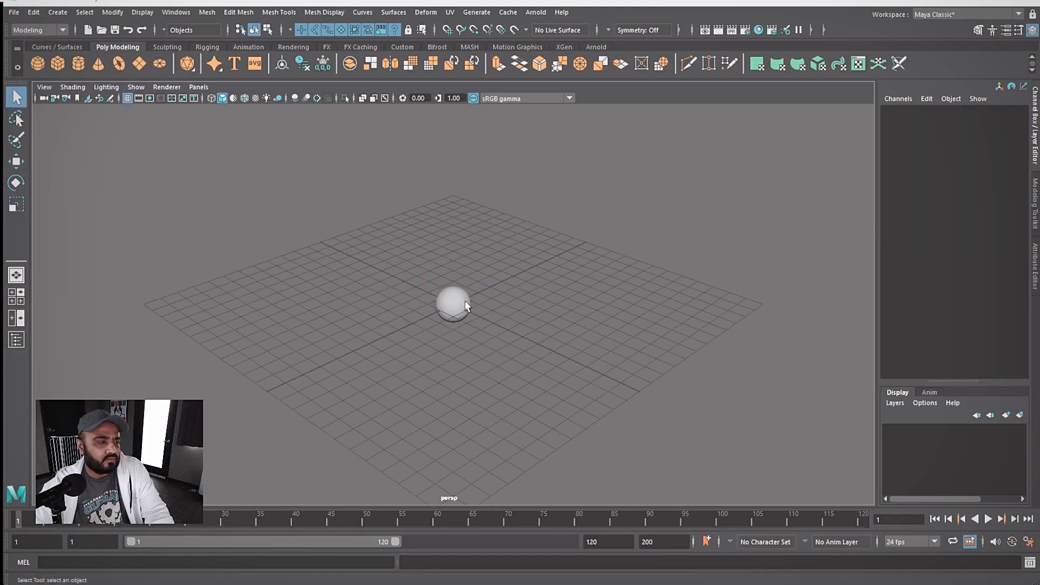
click(464, 307)
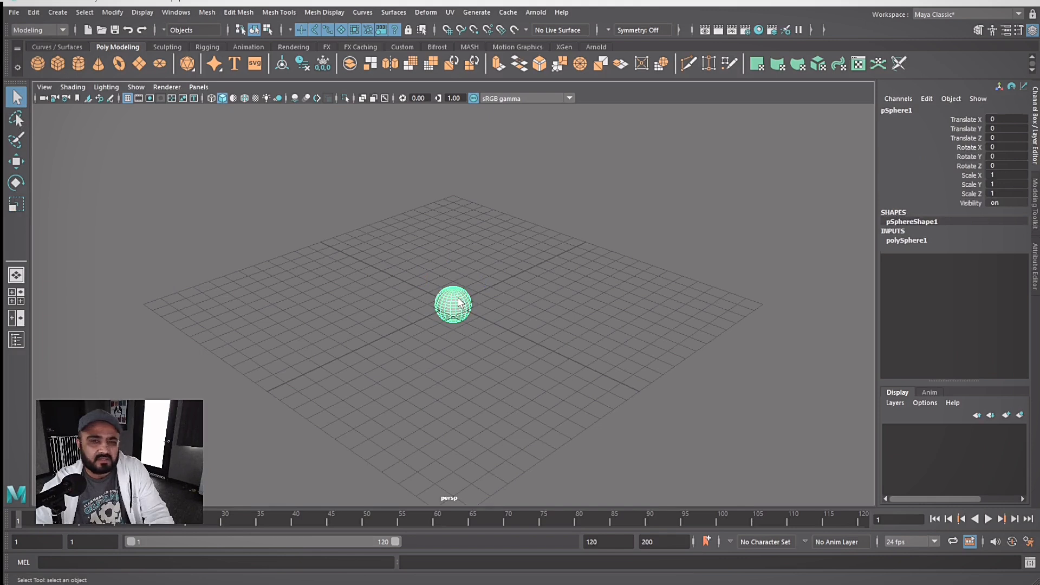
- Raise the sphere about 0.365 along the Y axis with the Move tool and set its Translate Y to 100
click(21, 161)
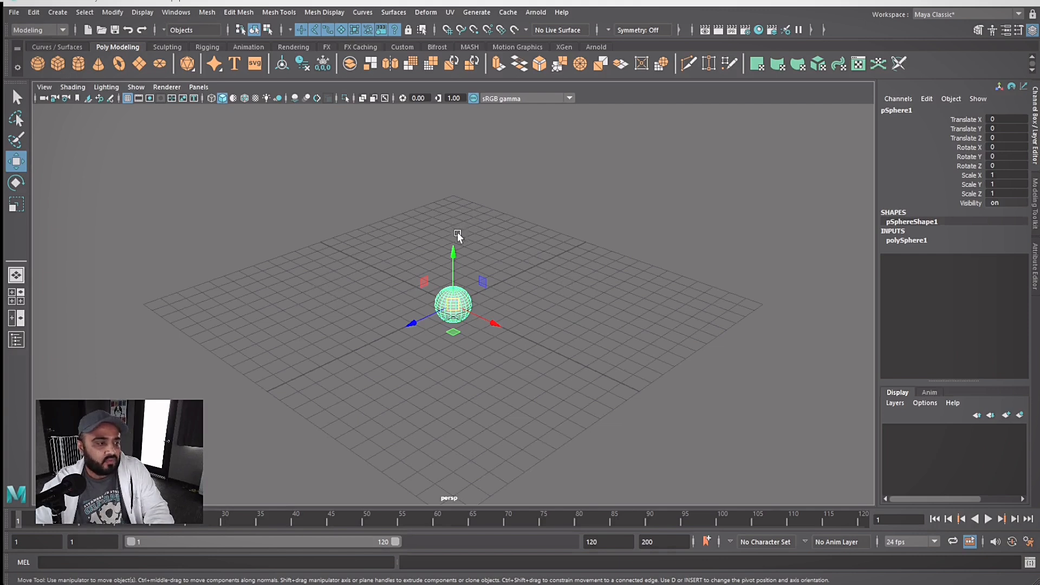
drag(455, 267, 483, 259)
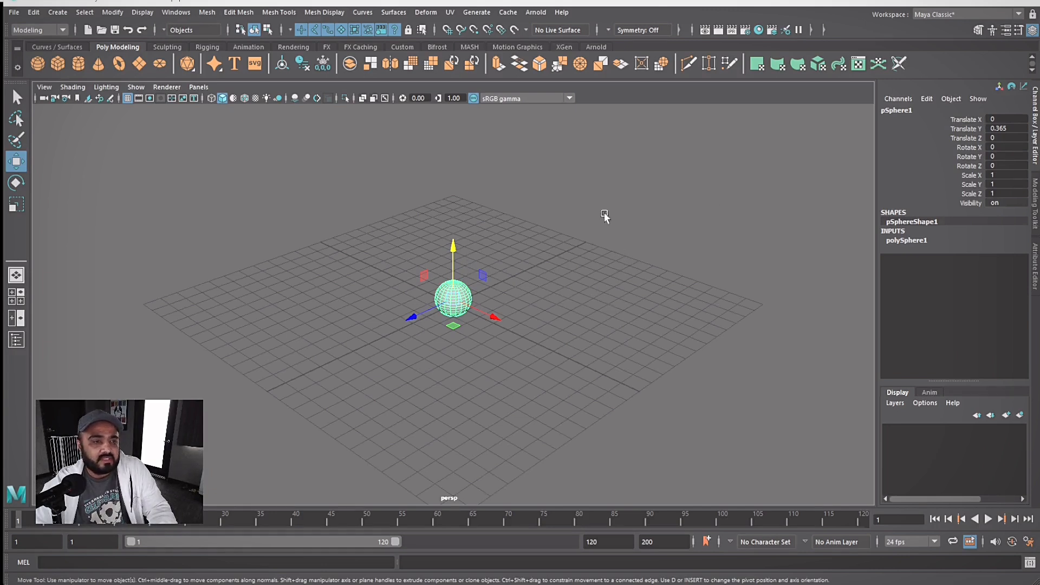
double_click(1003, 129)
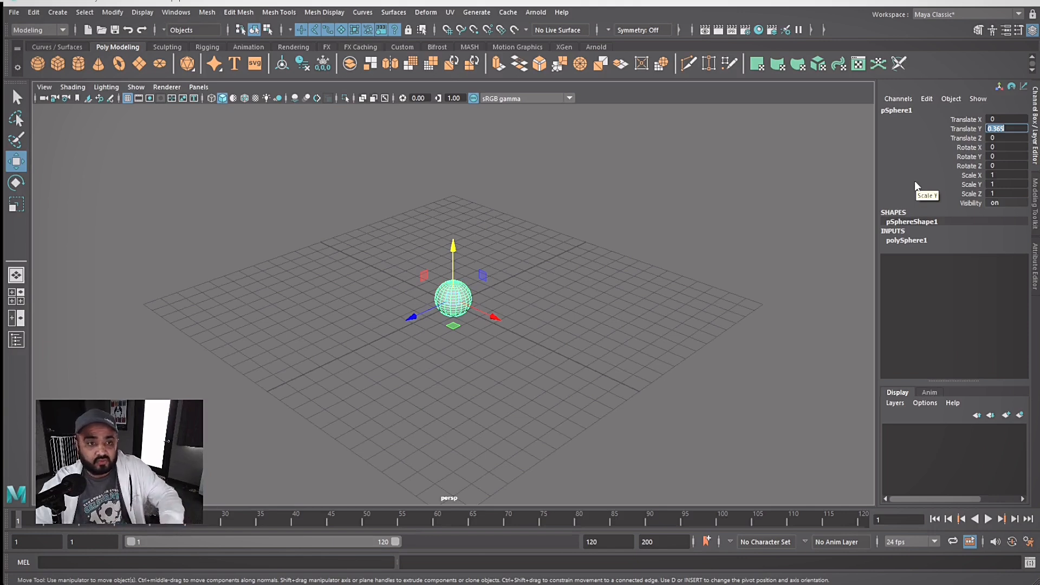
text(100)
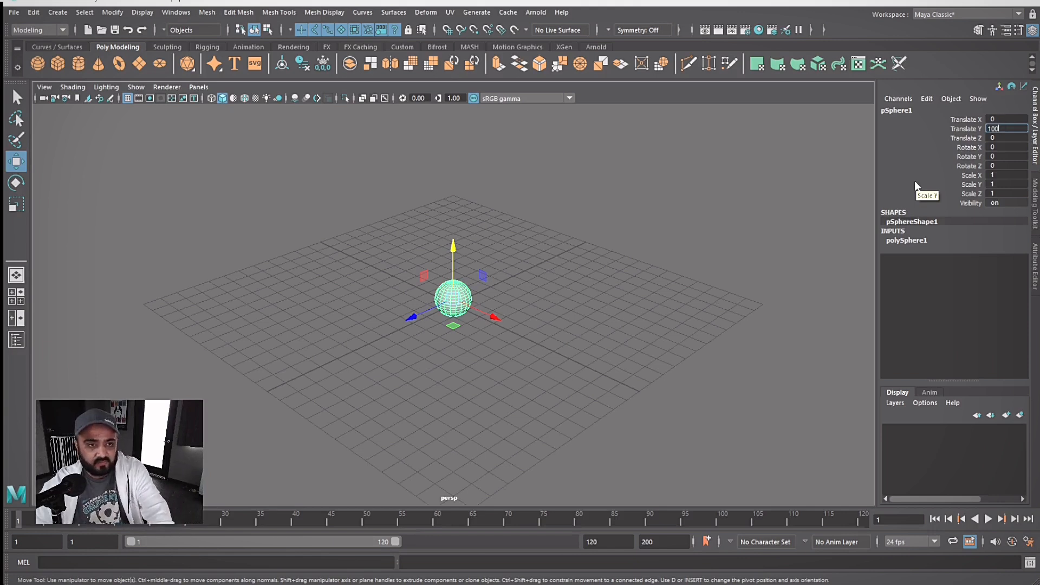
key(Return)
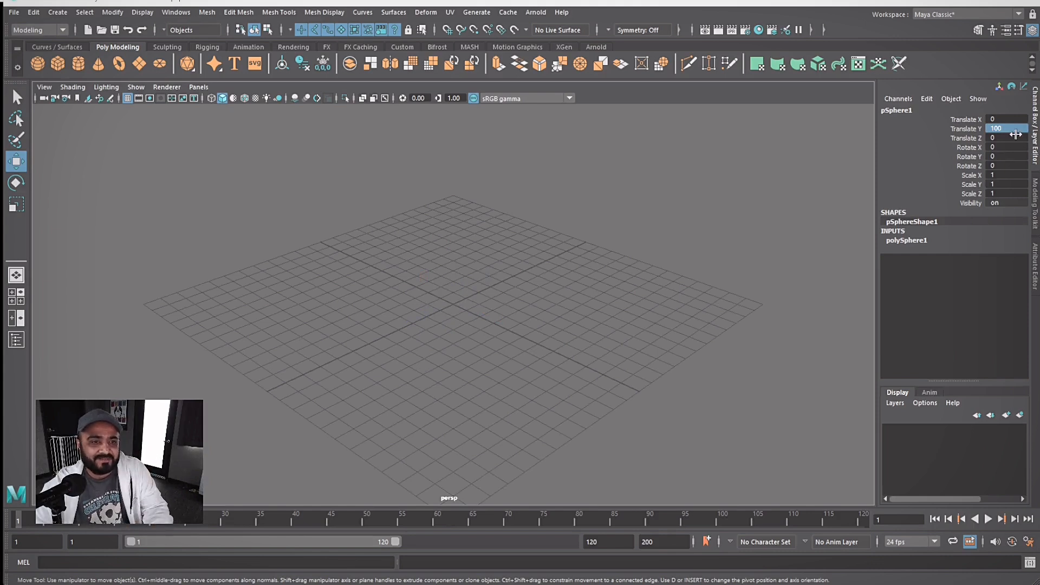
- Set the sphere's Translate Y to 10 and reset it to 0
click(1004, 127)
text(10)
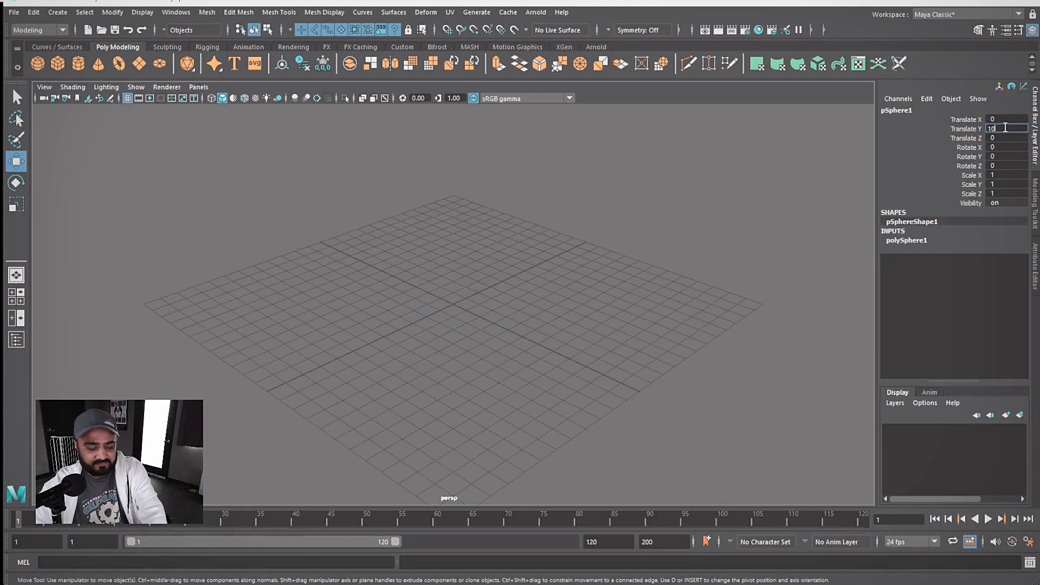
key(Return)
click(1007, 129)
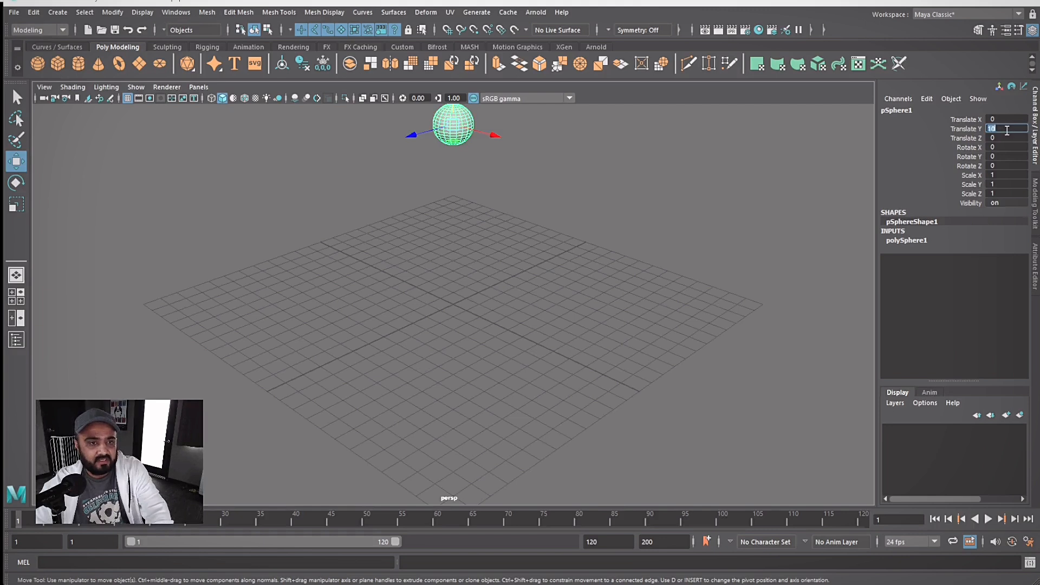
text(0)
key(Return)
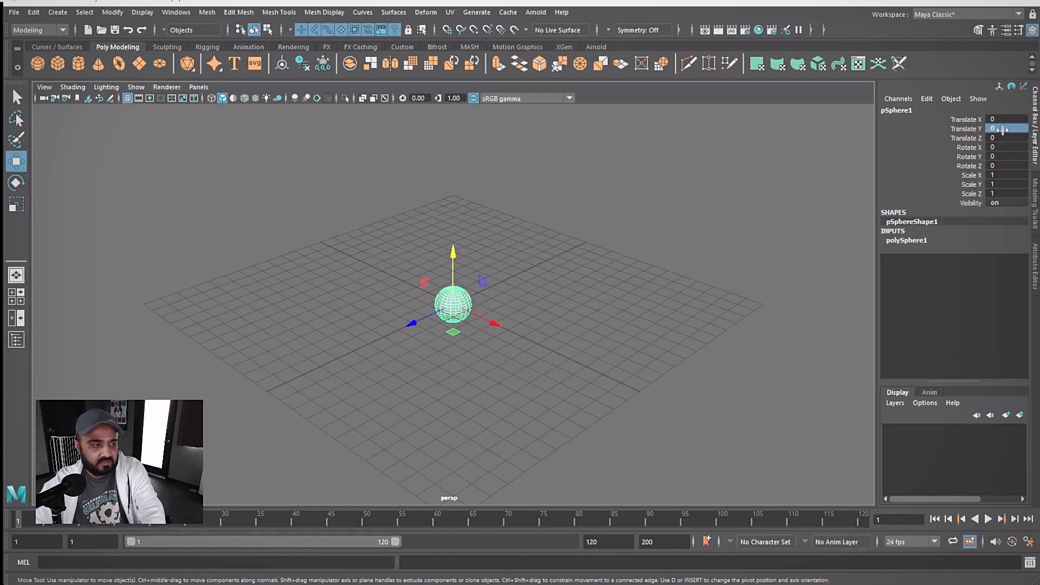
- Reselect the sphere and nudge it along each single axis to about X 0.18, Y 0.37 and Z -0.05
click(552, 262)
click(453, 297)
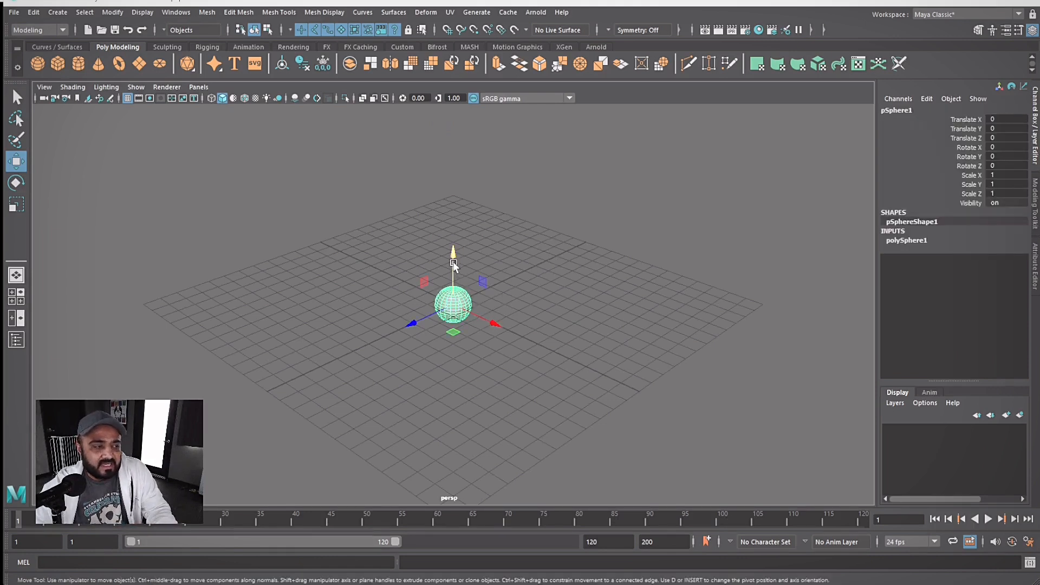
mouse_move(493, 322)
mouse_down()
mouse_move(525, 337)
mouse_move(492, 323)
mouse_up()
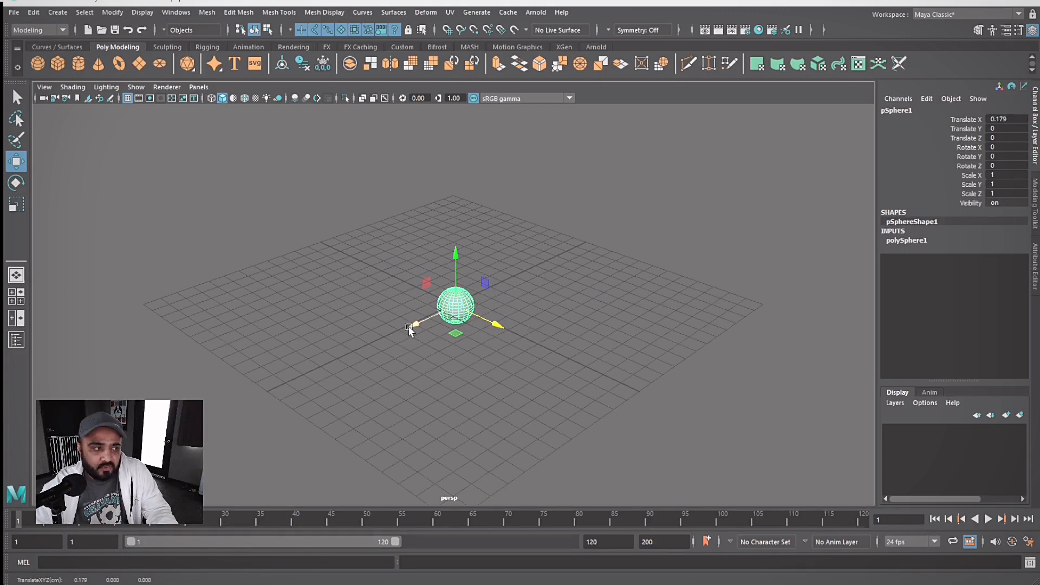
mouse_move(409, 326)
mouse_down()
mouse_move(299, 373)
mouse_move(403, 314)
mouse_up()
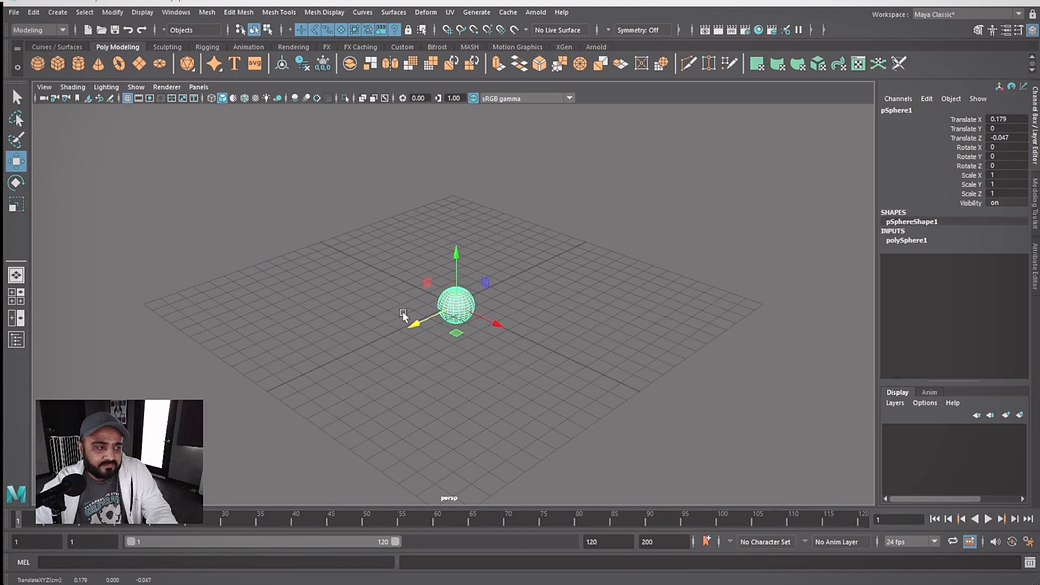
mouse_move(456, 250)
mouse_down()
mouse_move(457, 208)
mouse_move(457, 246)
mouse_up()
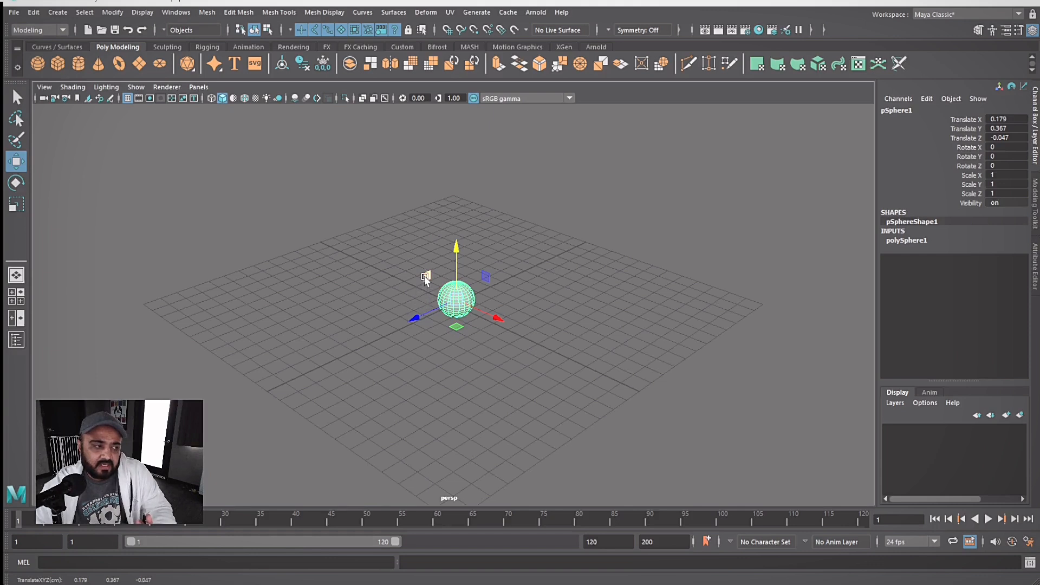
- Move the sphere with the YZ, XY and XZ plane handles and freely from its center to about X 1.58, Y 3.31, Z 3.94
mouse_move(424, 279)
mouse_down()
mouse_move(385, 255)
mouse_move(361, 284)
mouse_move(408, 268)
mouse_move(388, 241)
mouse_move(367, 277)
mouse_move(395, 282)
mouse_move(435, 243)
mouse_move(405, 282)
mouse_move(433, 256)
mouse_move(414, 264)
mouse_up()
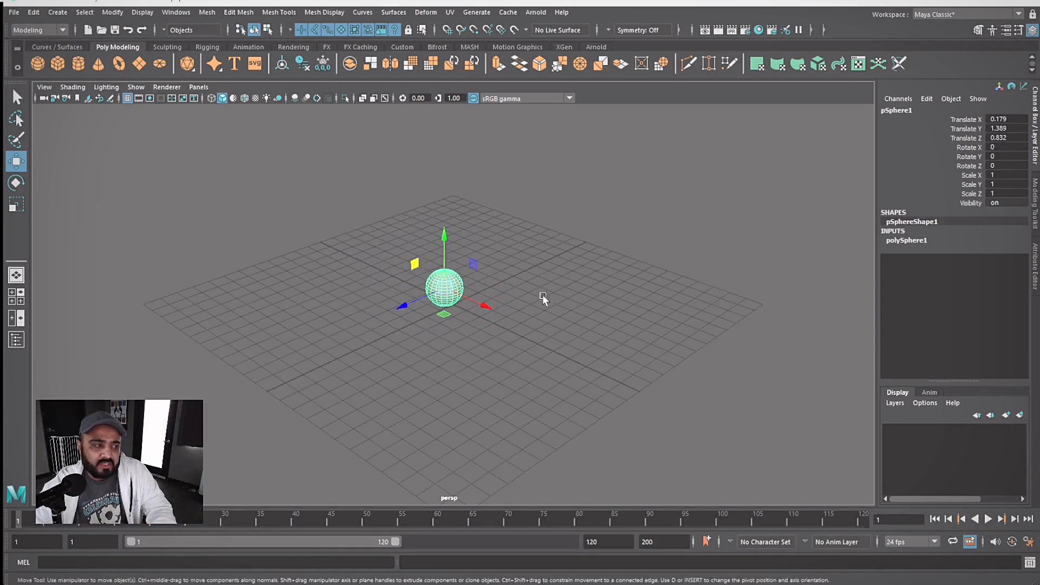
drag(475, 265, 502, 248)
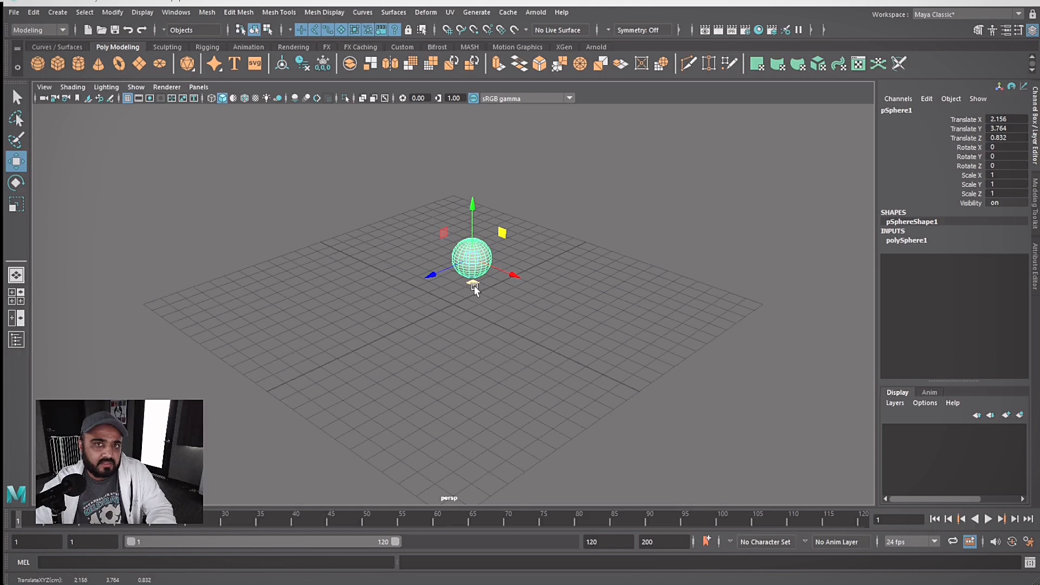
drag(474, 285, 457, 299)
drag(469, 264, 436, 273)
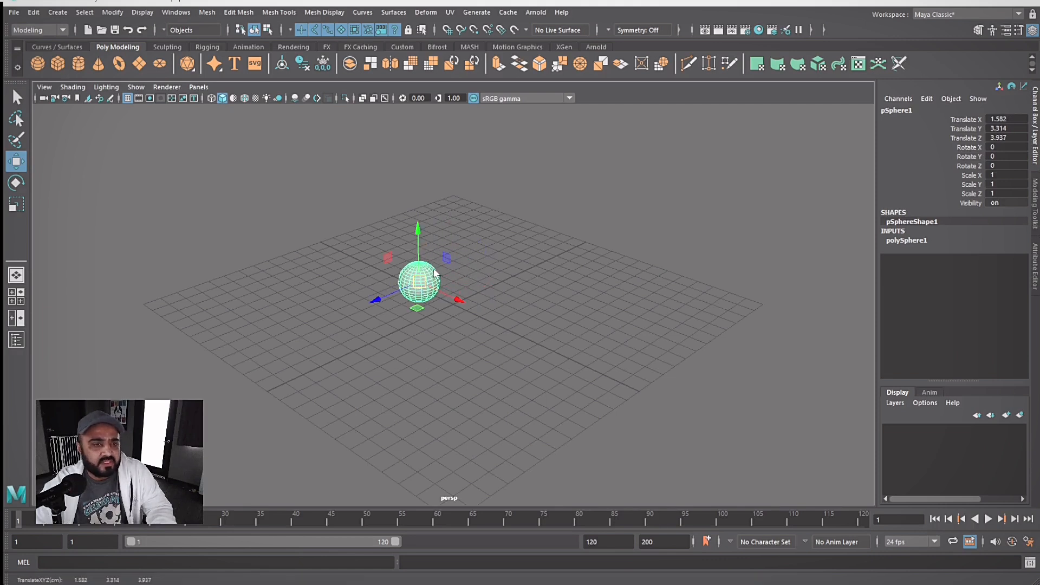
- Reset the sphere's Translate X, Y and Z together to 0
click(999, 119)
shift+click(1004, 138)
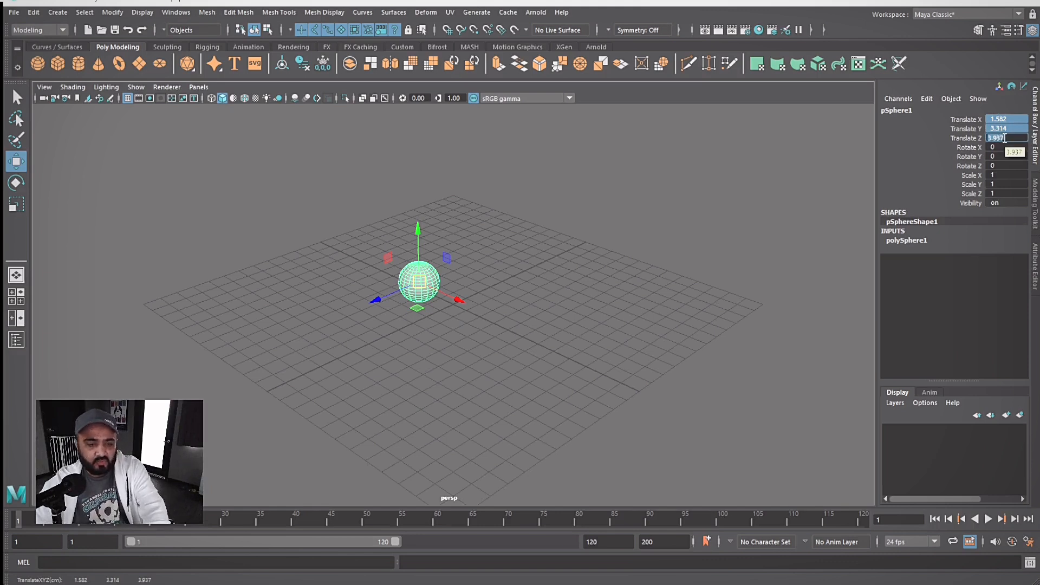
text(0)
key(Return)
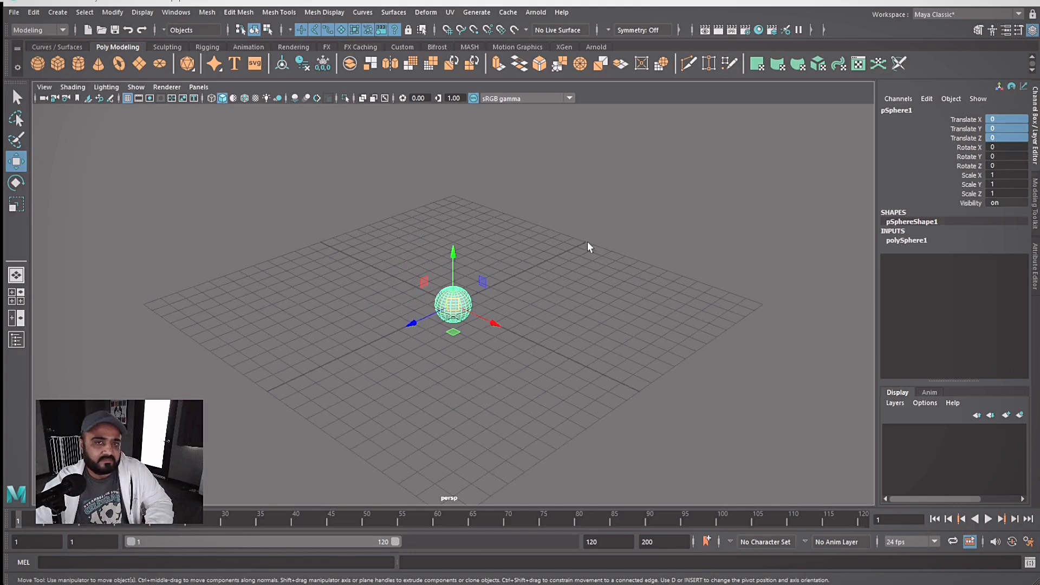
- Rotate the sphere with the Rotate tool's rings to about X -9.5, Y 9.7 and Z -404.7 degrees
click(15, 184)
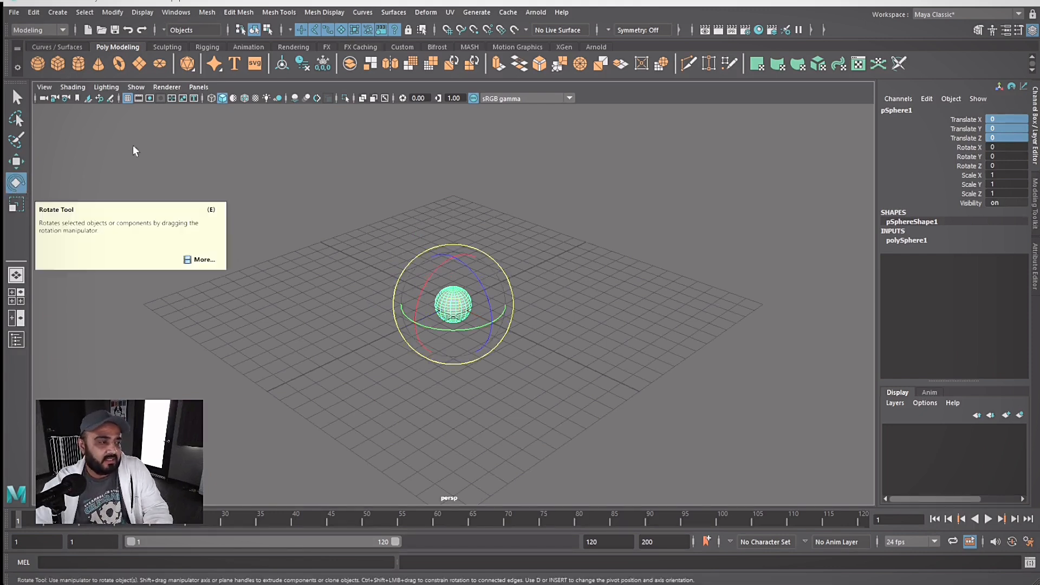
drag(472, 270, 424, 316)
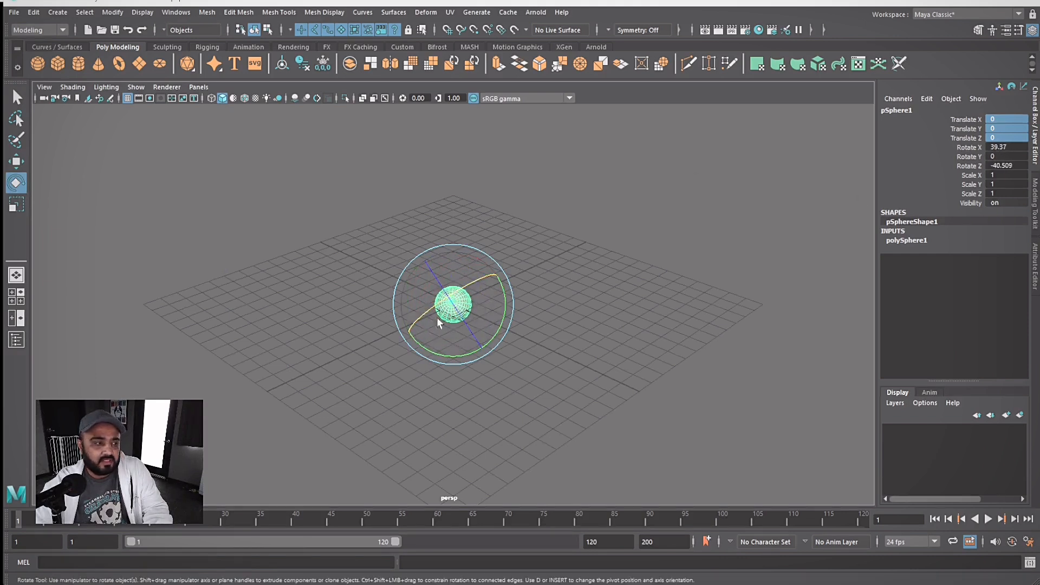
drag(427, 351, 484, 279)
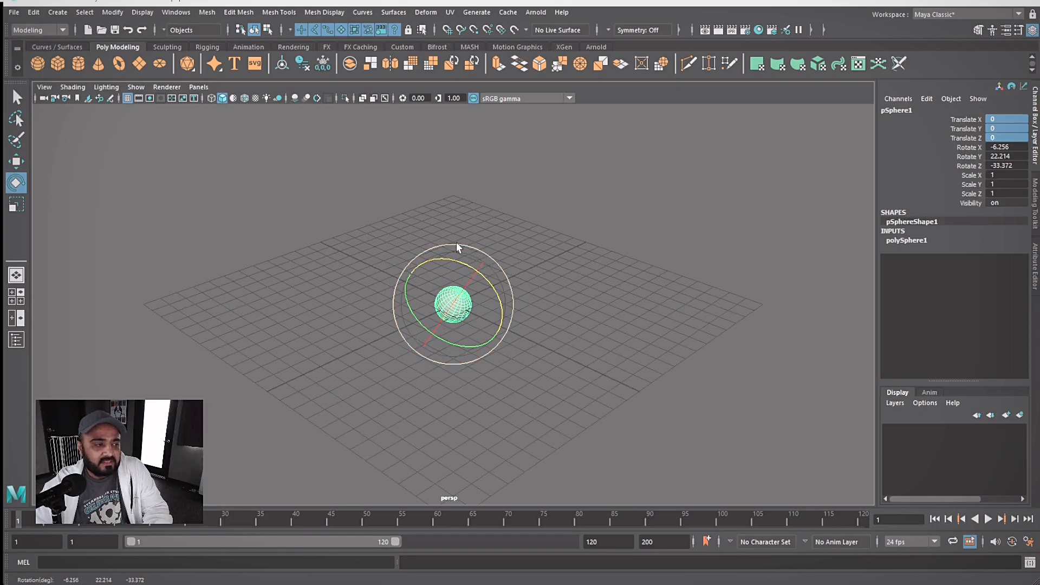
drag(456, 242, 469, 260)
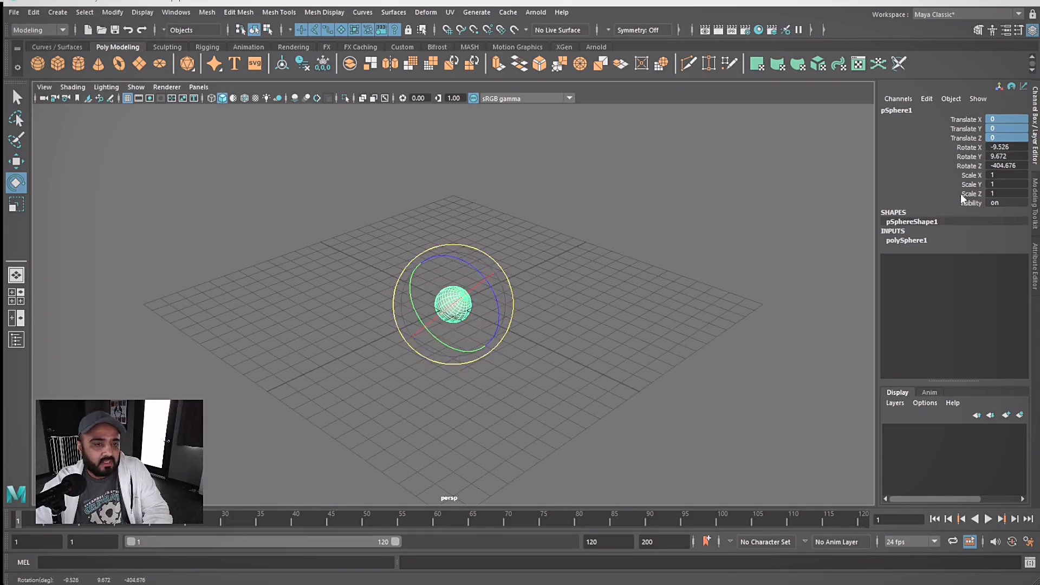
- Reset the sphere's Rotate X, Y and Z together to 0
drag(1000, 146, 1002, 162)
double_click(1008, 165)
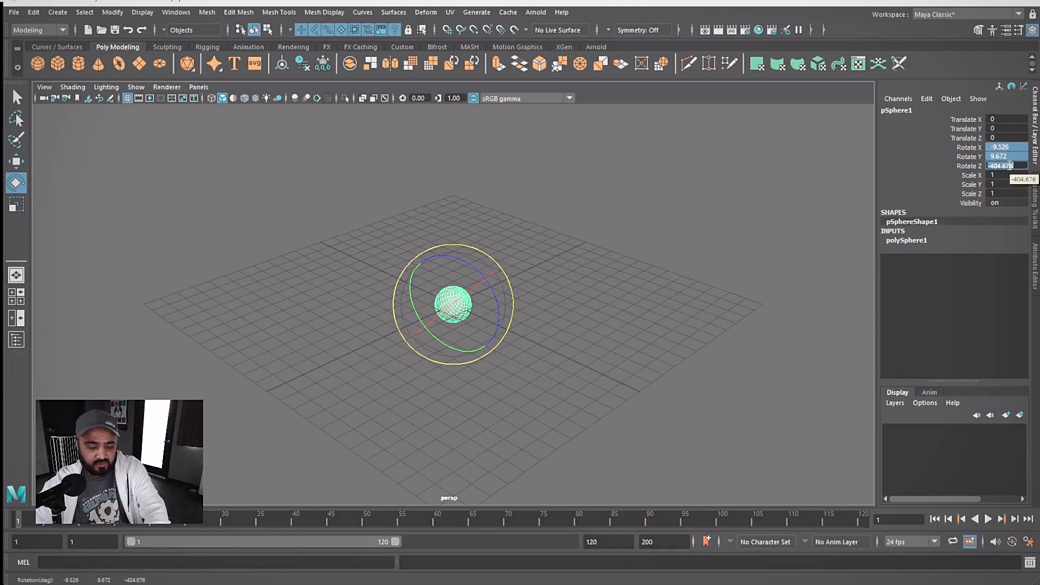
text(0)
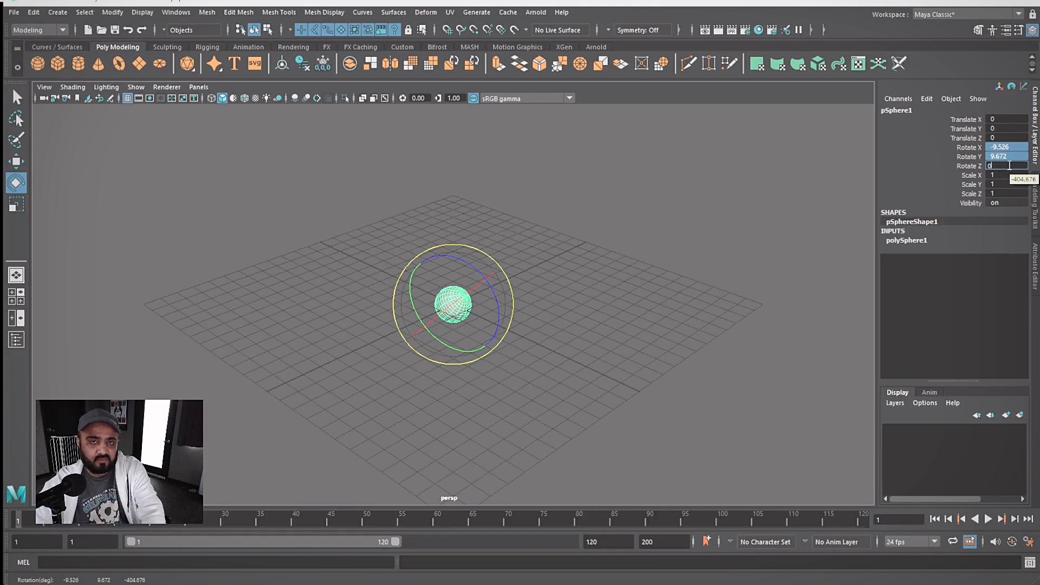
key(Return)
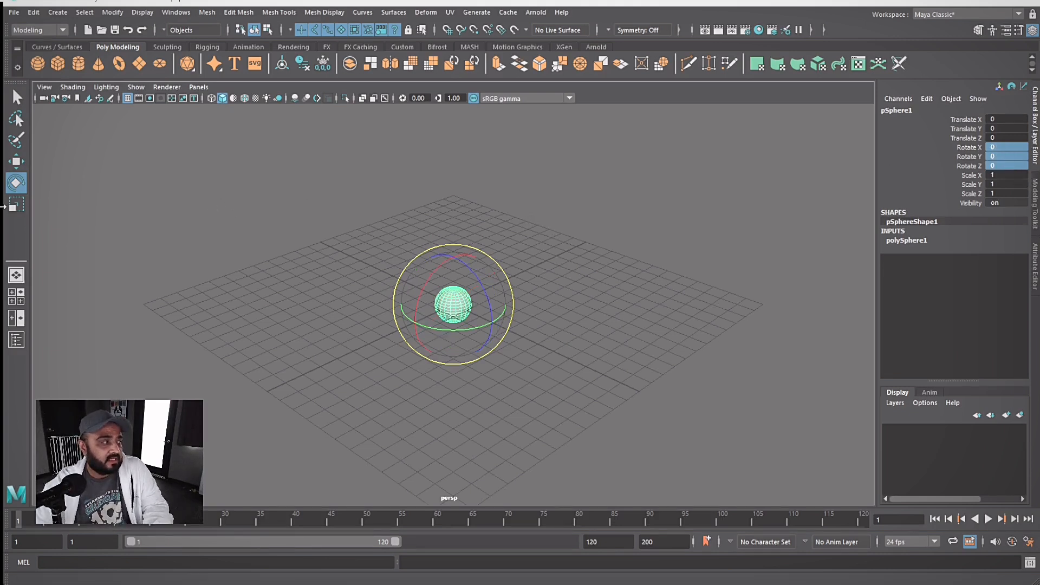
- Scale the sphere along X, Z and Y with the Scale tool, then uniformly, to about X 5.25, Y 3.28 and Z 4.14
click(15, 210)
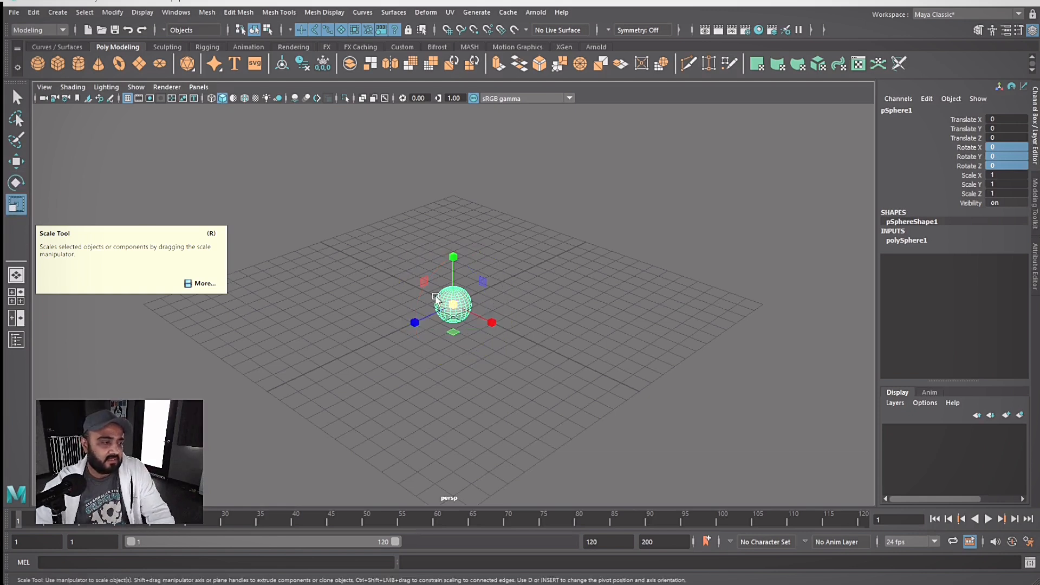
drag(489, 323, 579, 351)
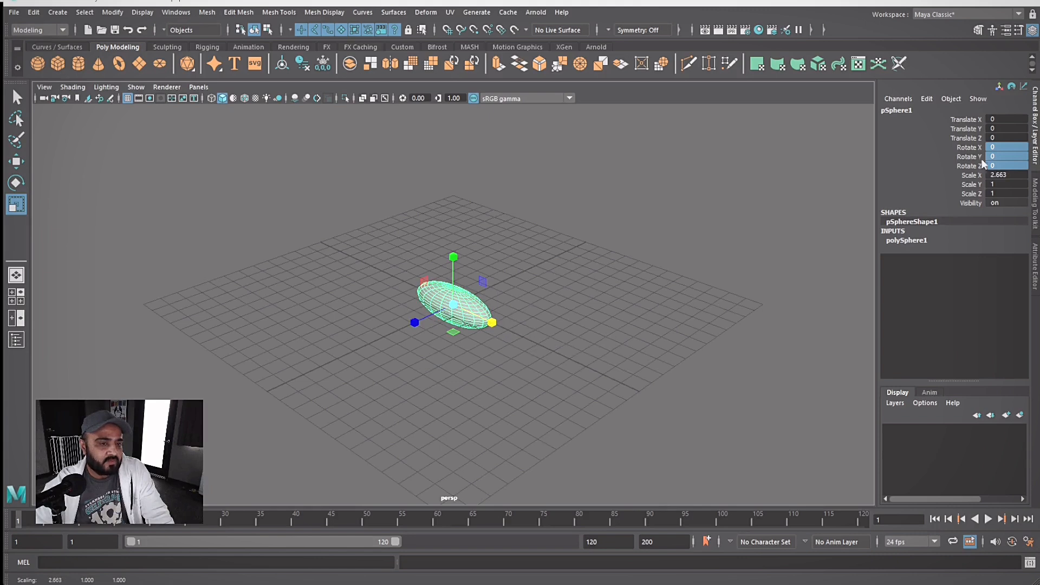
mouse_move(493, 322)
mouse_down()
mouse_move(476, 316)
mouse_move(513, 337)
mouse_move(496, 336)
mouse_up()
drag(416, 322, 337, 382)
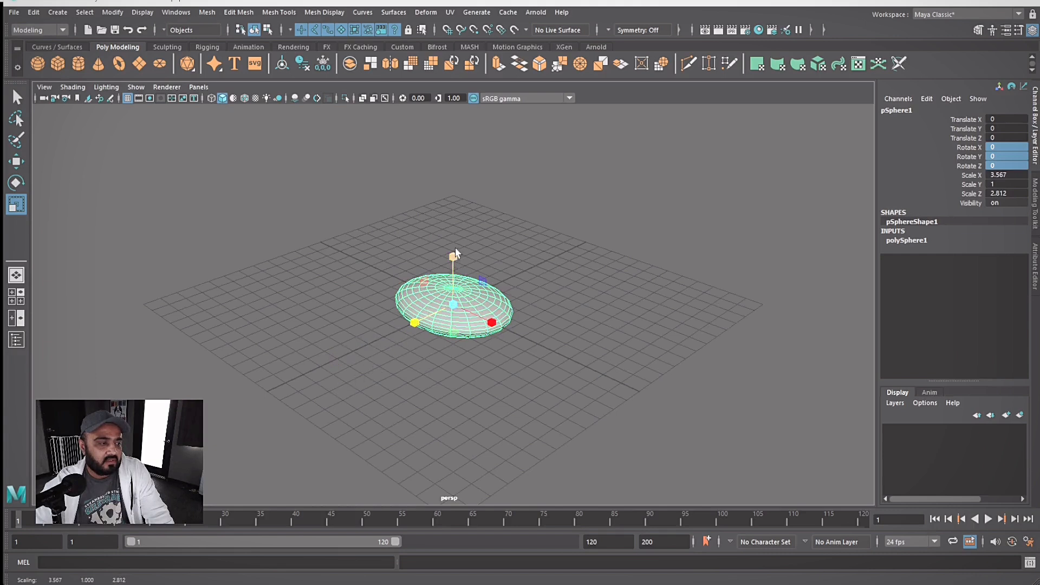
drag(455, 252, 474, 192)
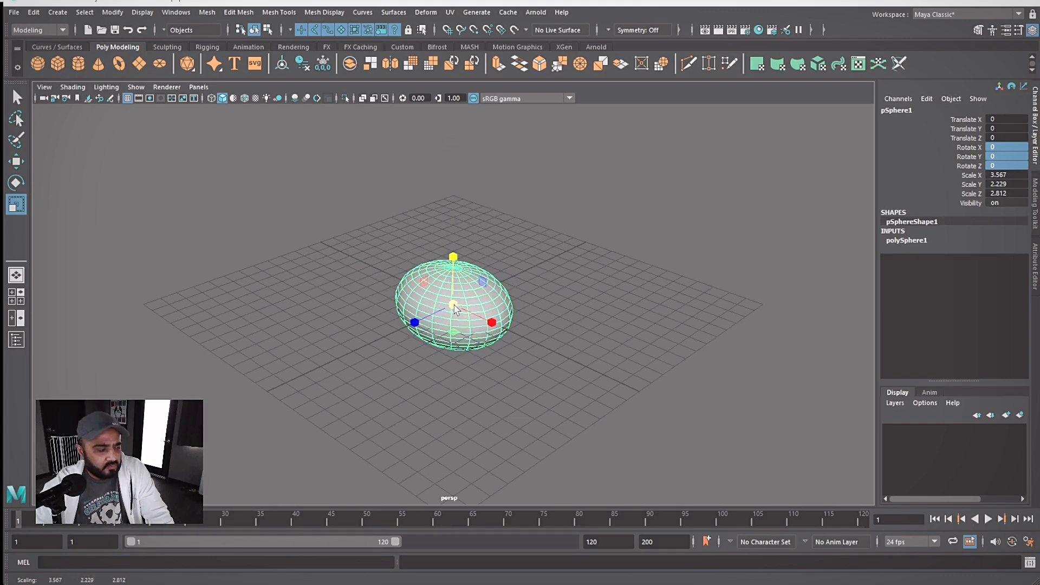
drag(454, 306, 497, 244)
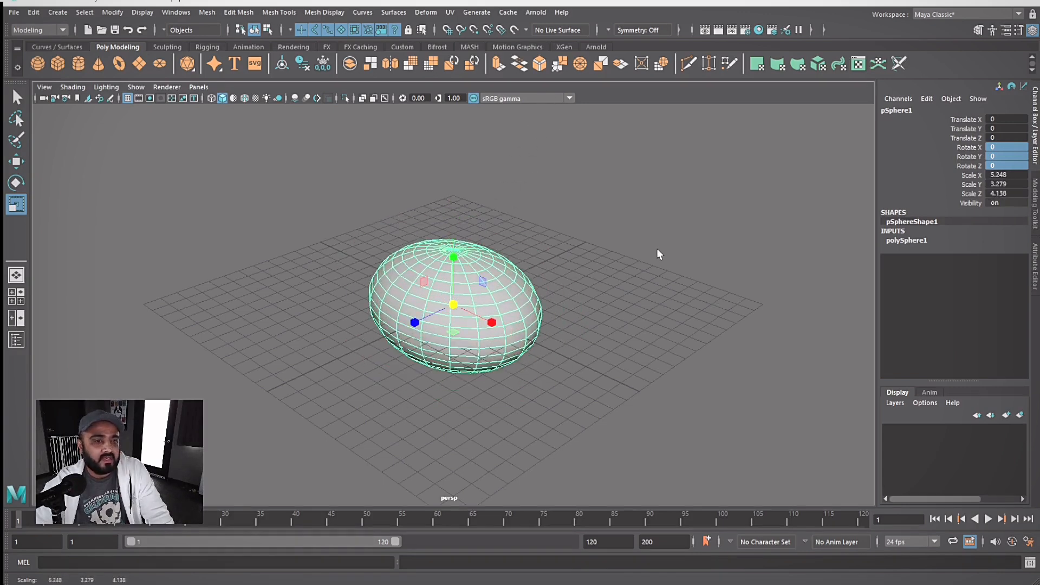
- Turn the sphere's Visibility off with 0 and back on with 1
click(1005, 203)
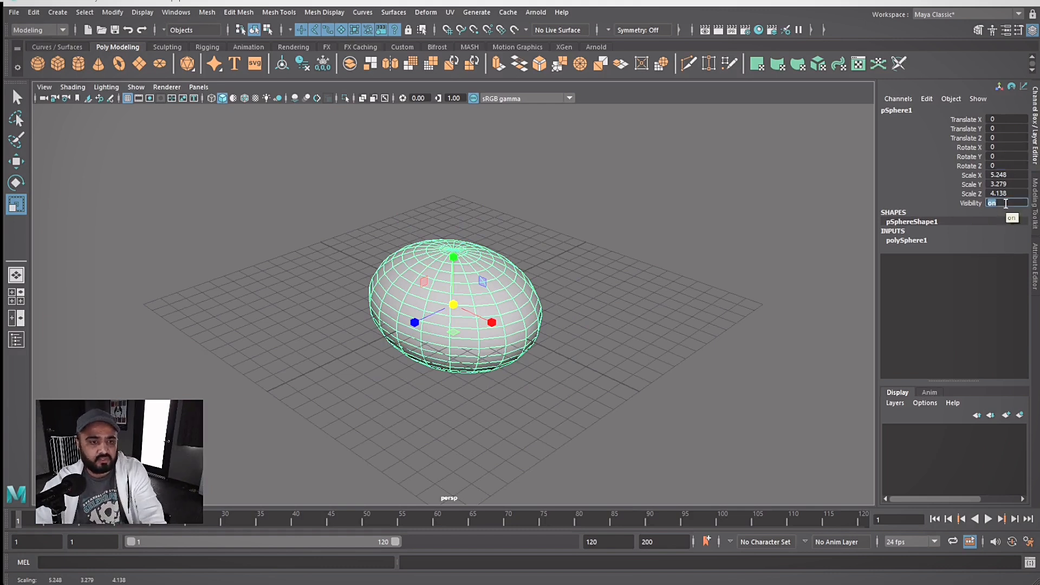
text(0)
key(Return)
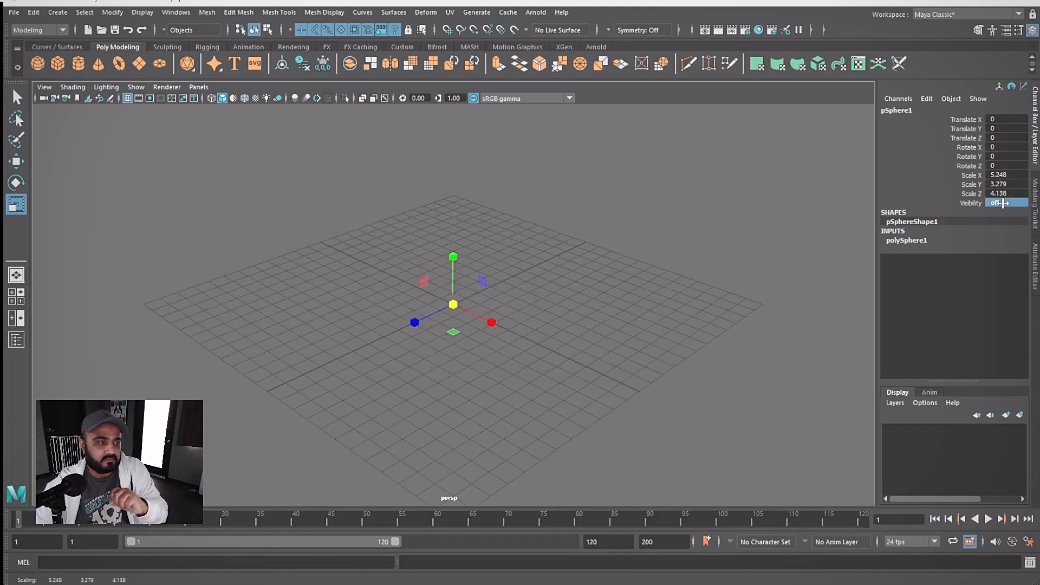
click(1003, 203)
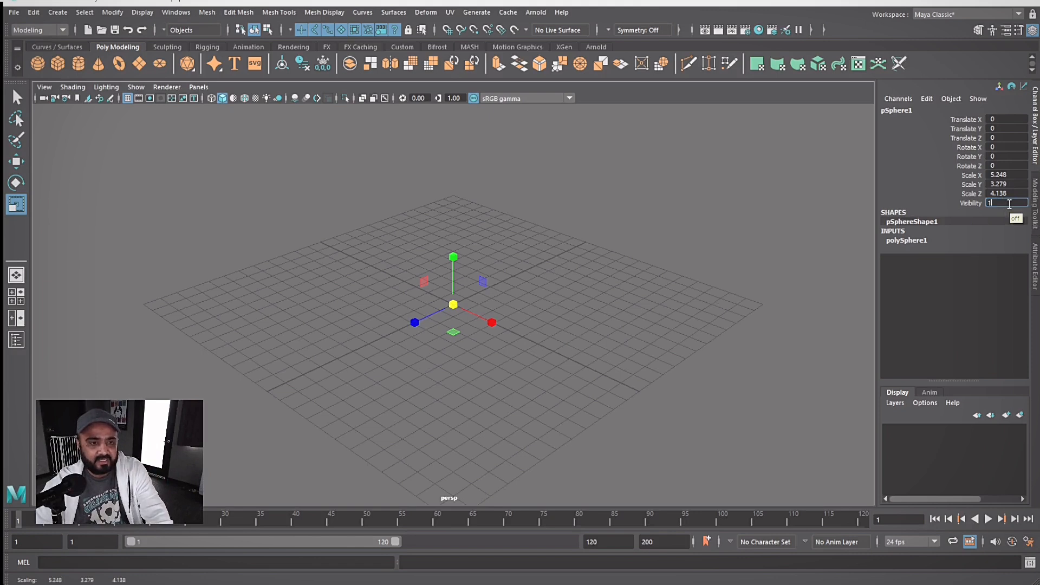
key(Return)
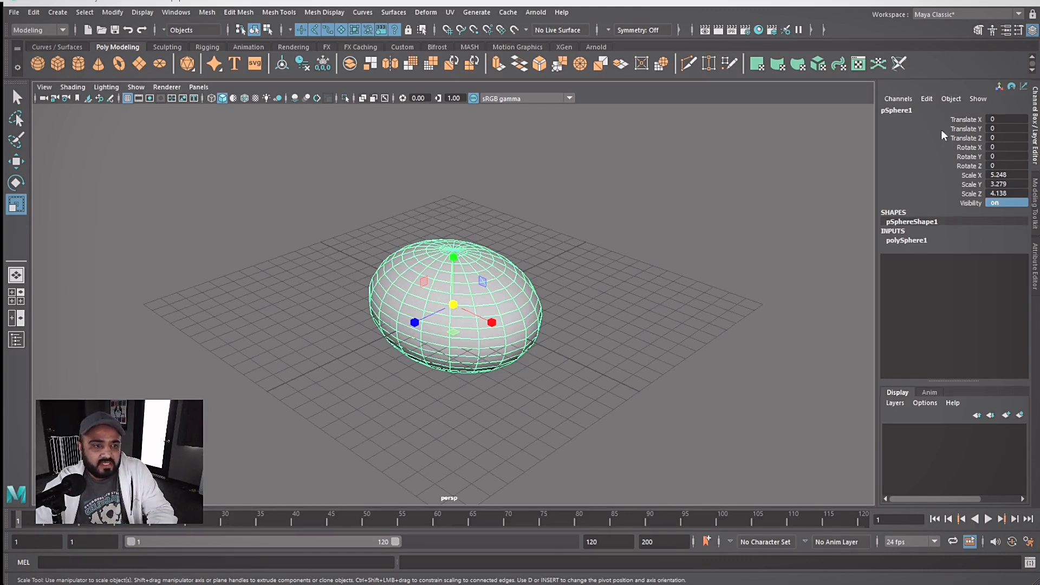
- Expand the sphere's polySphere1 inputs and rename the object to ball
click(907, 240)
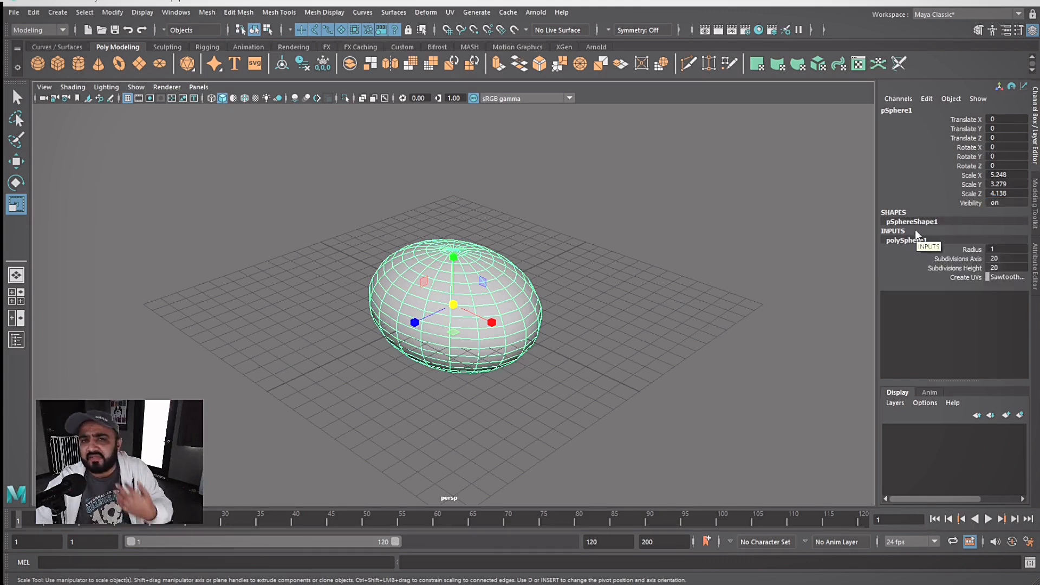
double_click(895, 111)
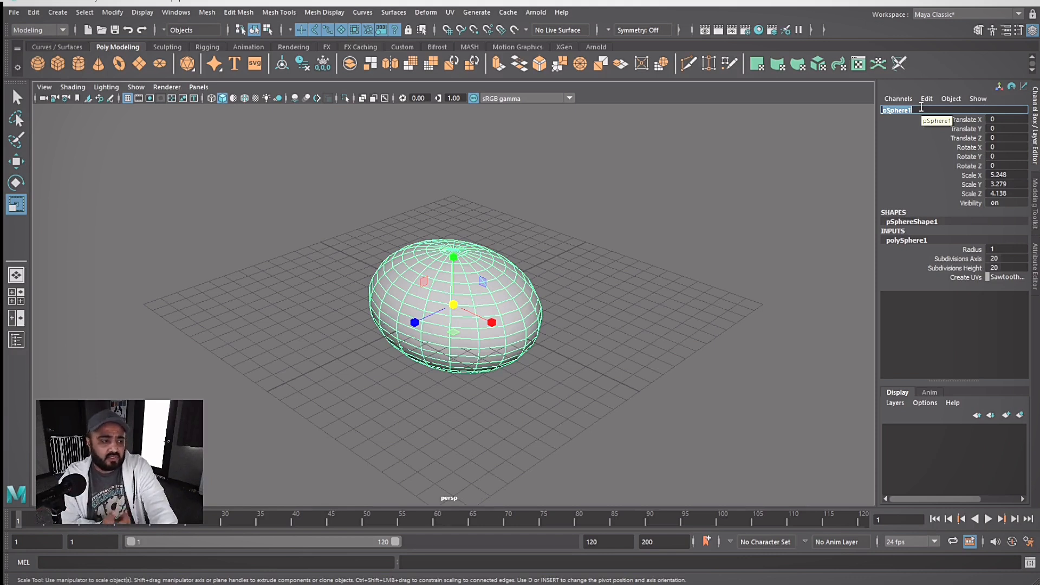
text(ball)
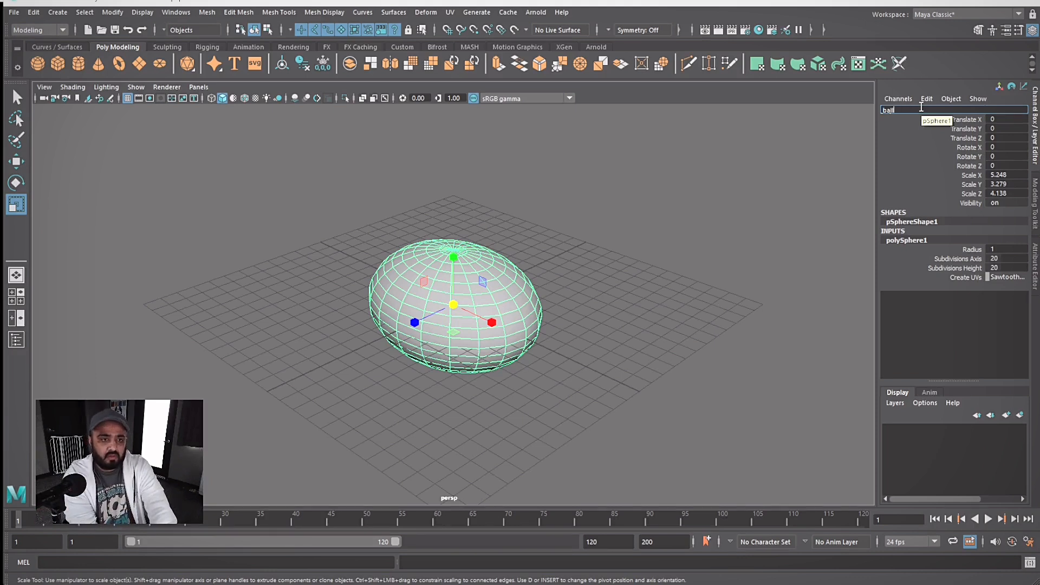
key(Return)
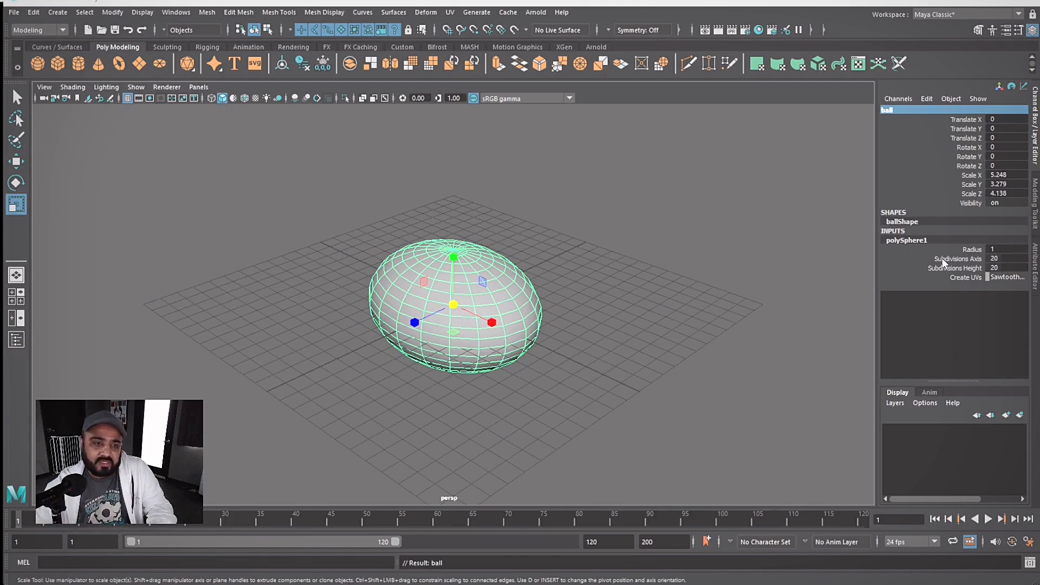
- Adjust the ball's Radius to about 1.8 and its Subdivisions Axis and Subdivisions Height to 11 each
click(962, 249)
middle_drag(641, 251, 648, 255)
click(969, 260)
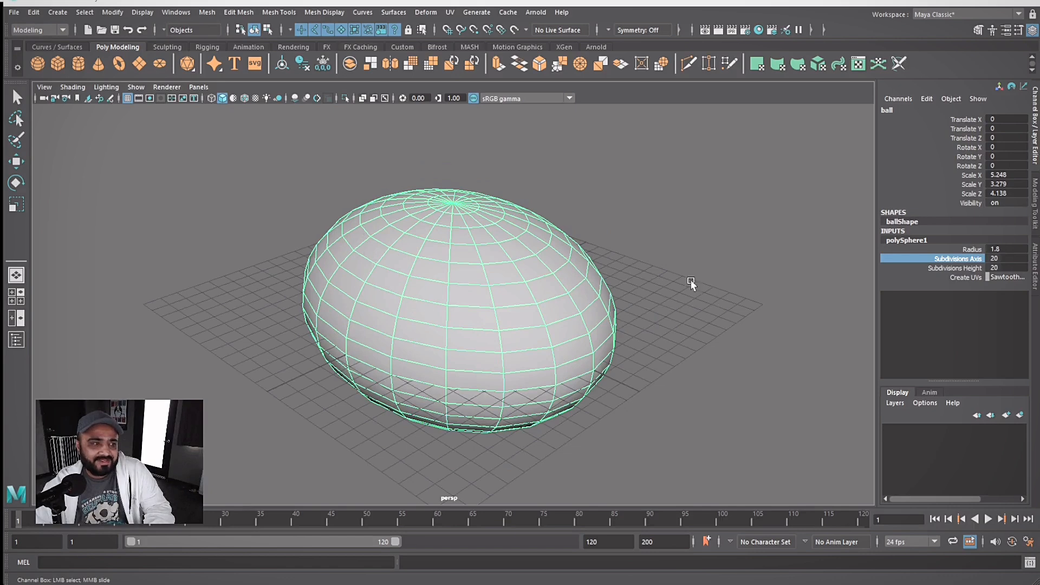
middle_drag(688, 280, 530, 283)
click(929, 268)
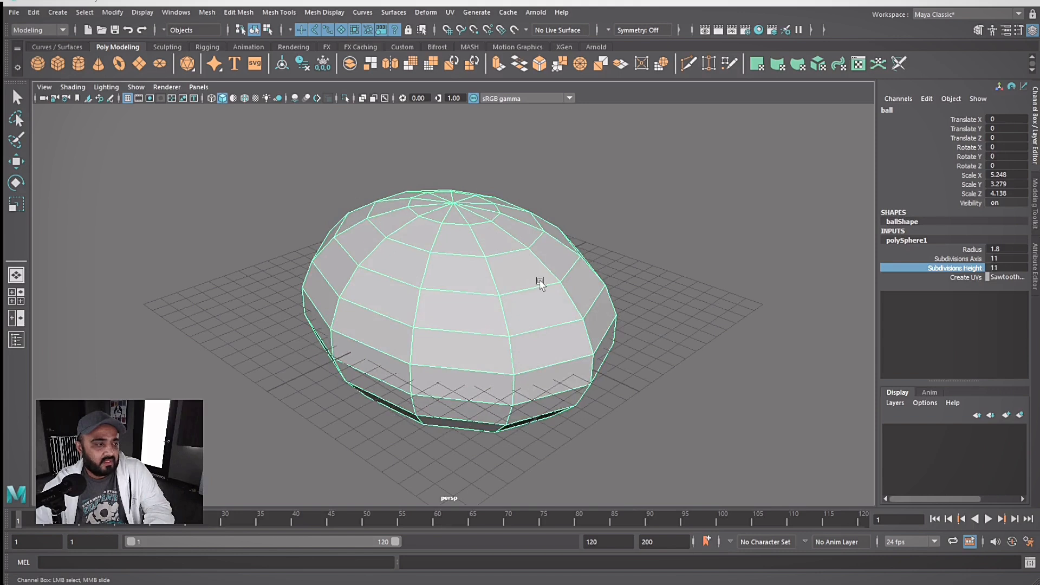
- Deselect the ball, select it again and delete it from the scene
click(428, 169)
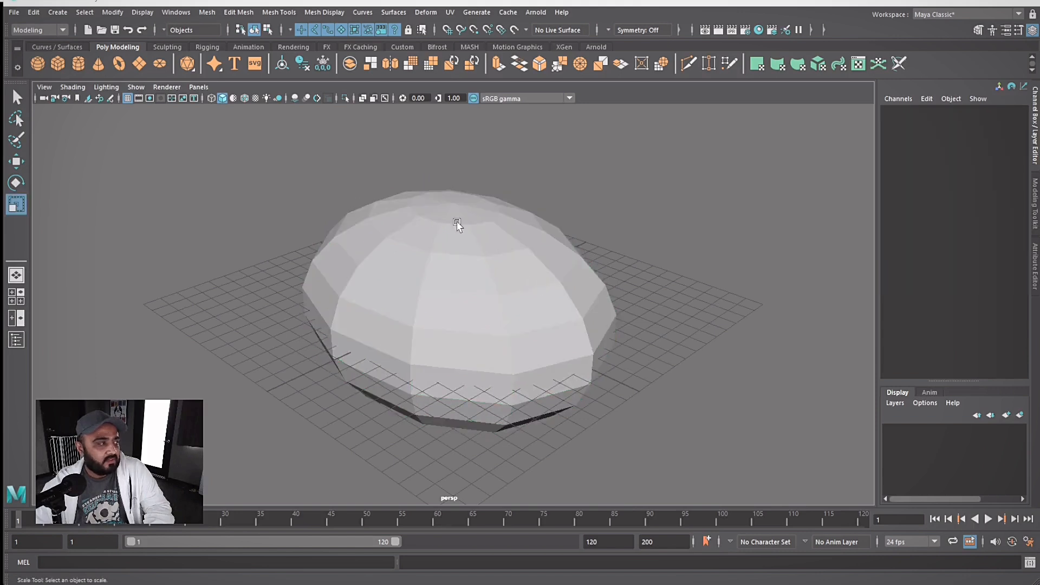
click(457, 224)
key(r)
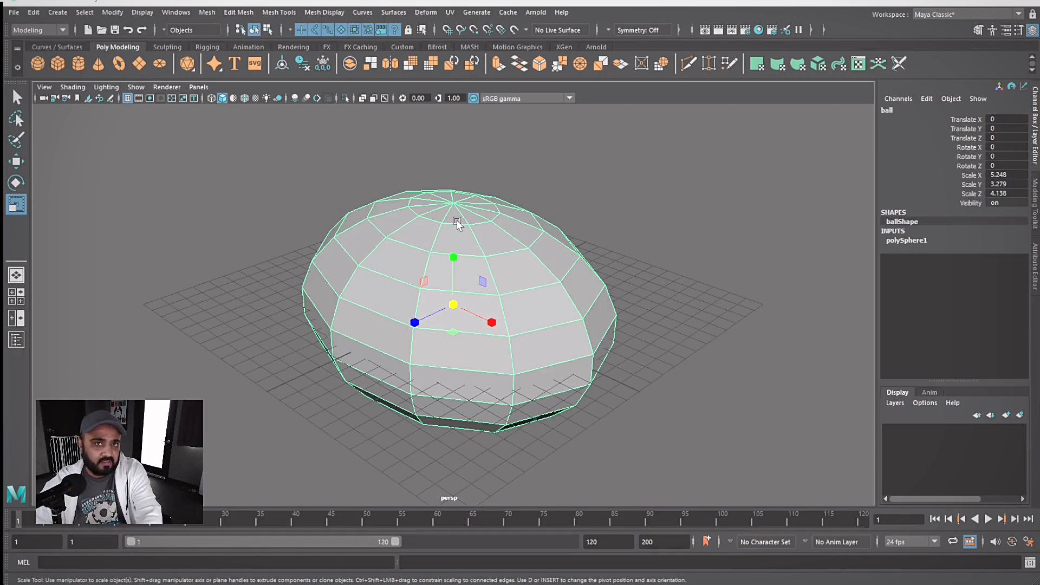
key(Delete)
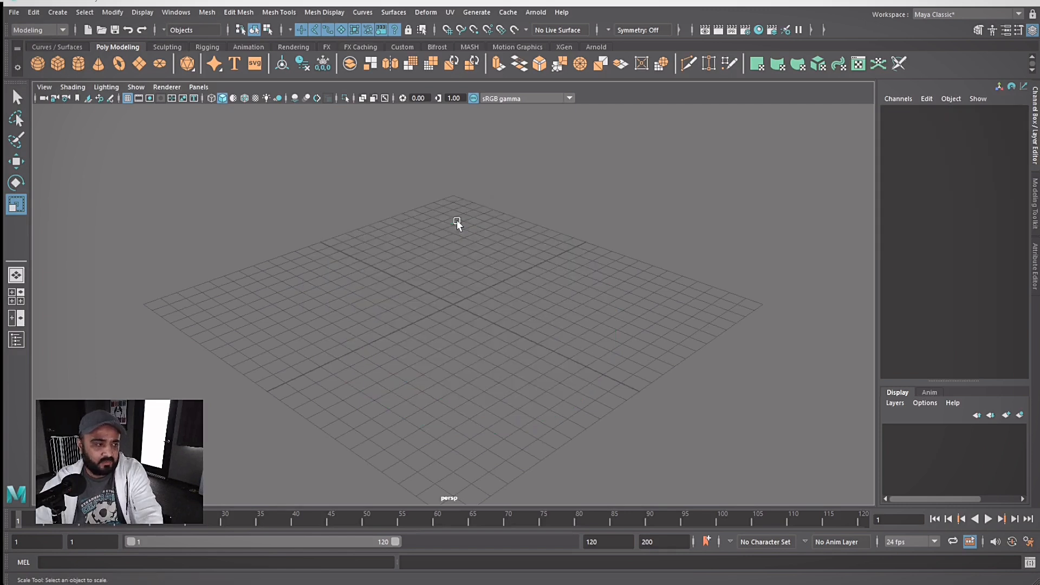
- Create a polygon cube and move it about 2.58 along the X axis
click(59, 65)
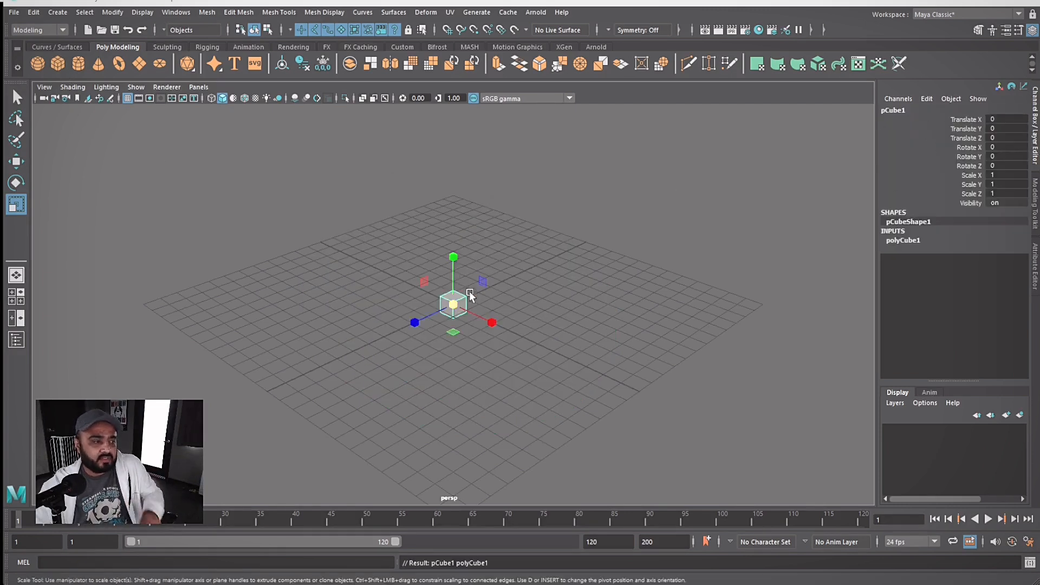
key(w)
drag(470, 308, 503, 325)
- Expand the cube's polyCube1 inputs, adjust Width to about 9, Height to 6.4 and Depth to 8.7, then widen it to about 10.7
click(910, 242)
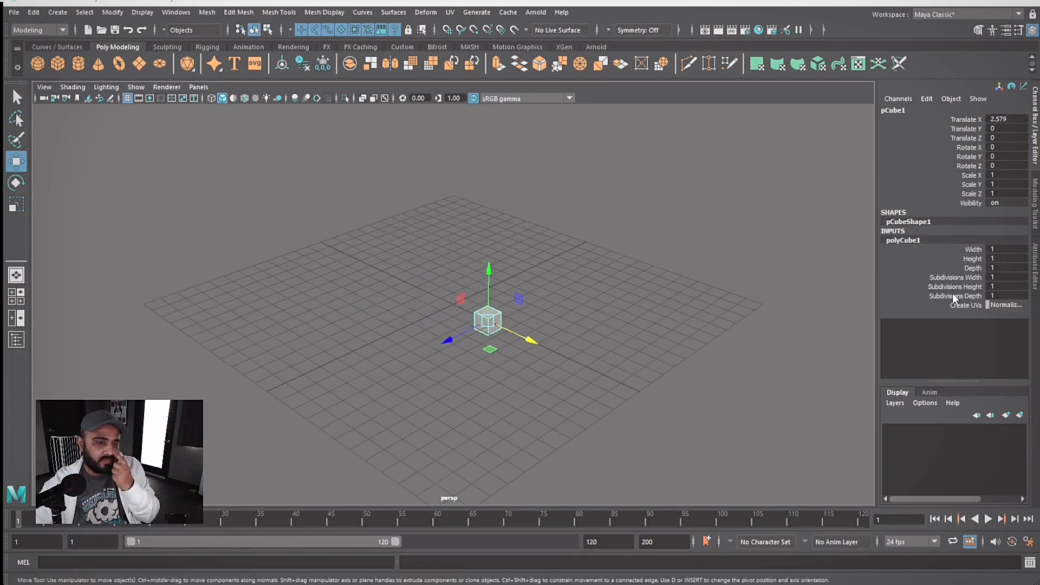
click(964, 250)
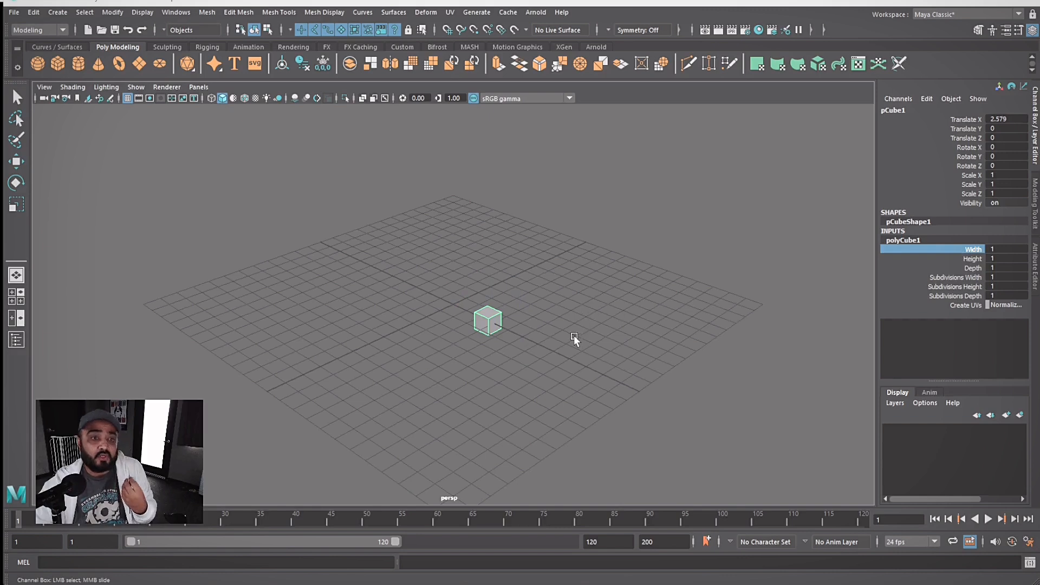
middle_drag(569, 331, 650, 320)
click(942, 259)
middle_drag(594, 279, 630, 299)
click(920, 267)
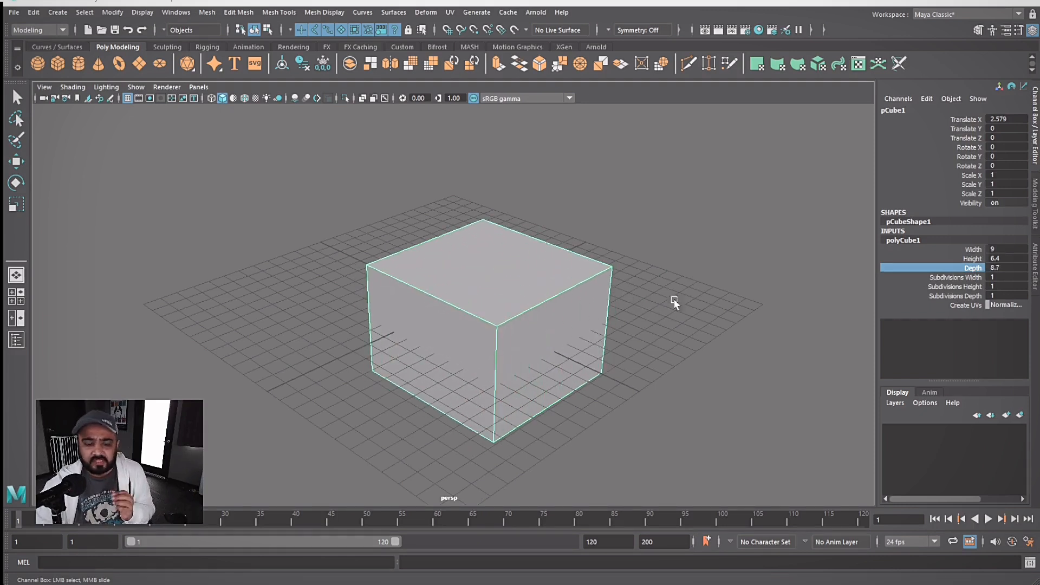
click(970, 250)
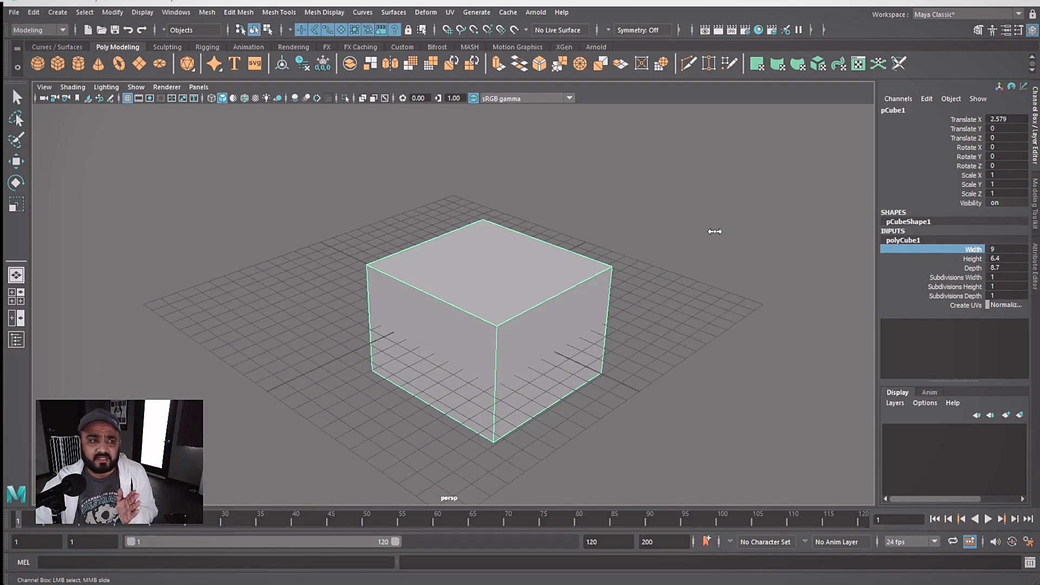
mouse_move(715, 231)
middle_down()
mouse_move(662, 231)
mouse_move(743, 231)
mouse_move(701, 232)
mouse_move(725, 239)
middle_up()
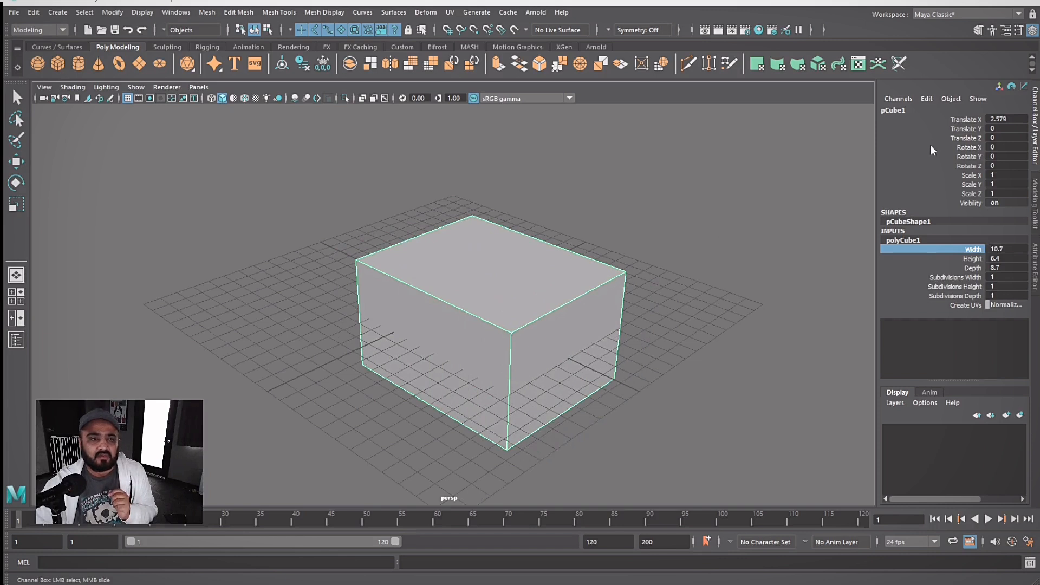
- Raise the cube to a Translate Y of about 1.165 and increase its Depth to about 11.9
click(963, 129)
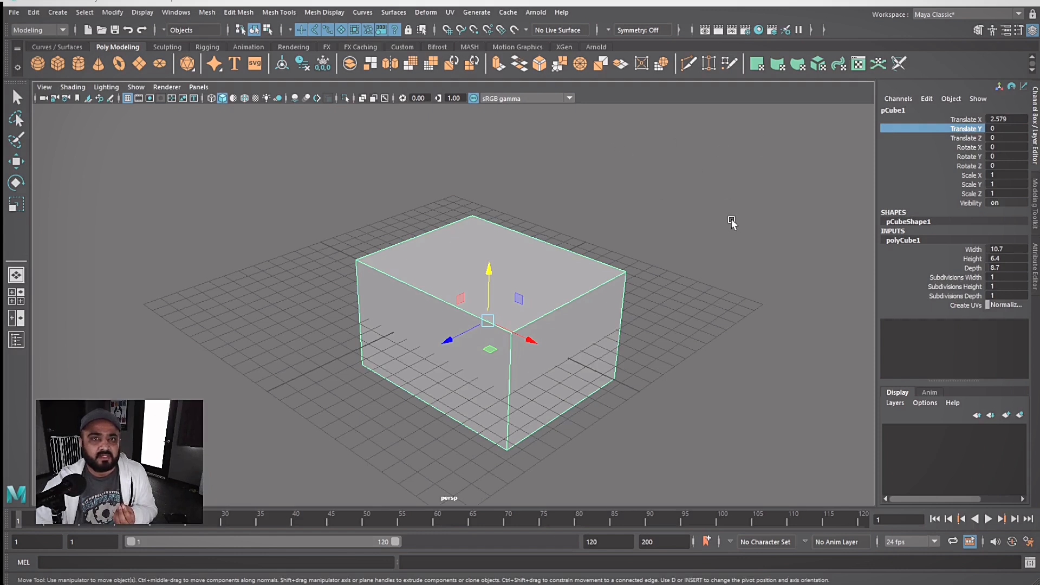
middle_drag(731, 222, 731, 222)
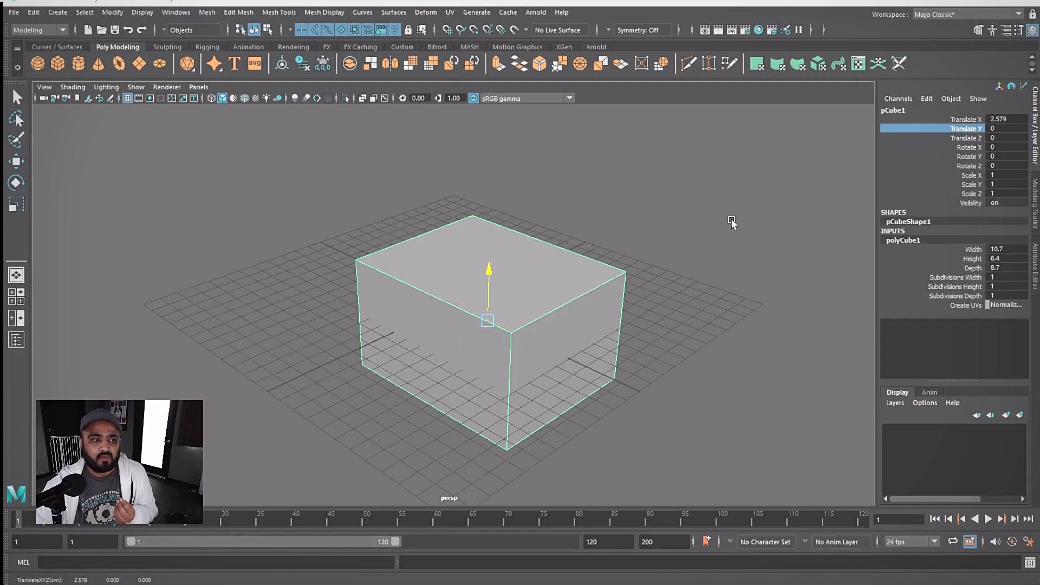
middle_drag(672, 222, 725, 197)
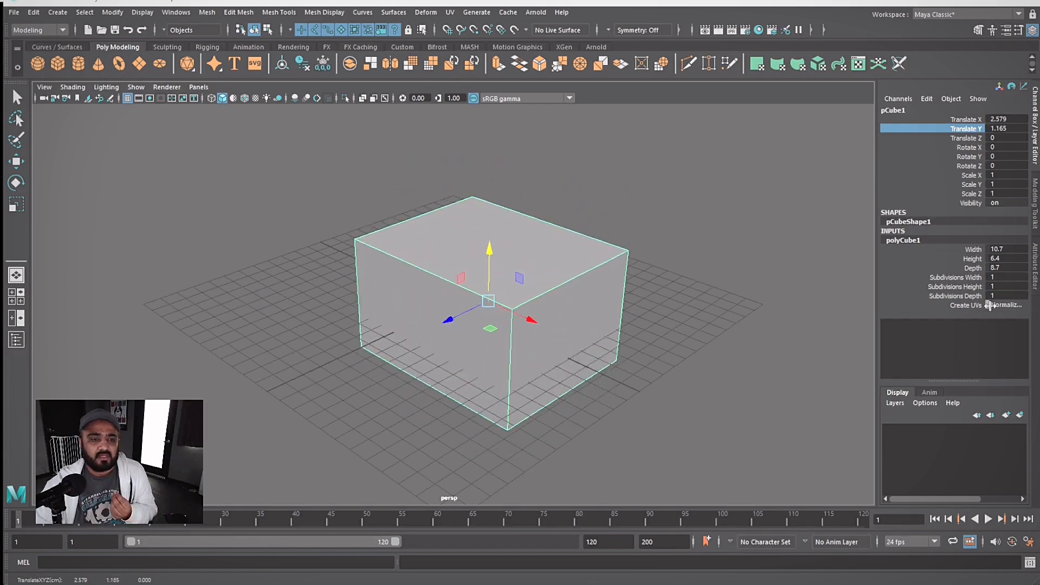
click(967, 269)
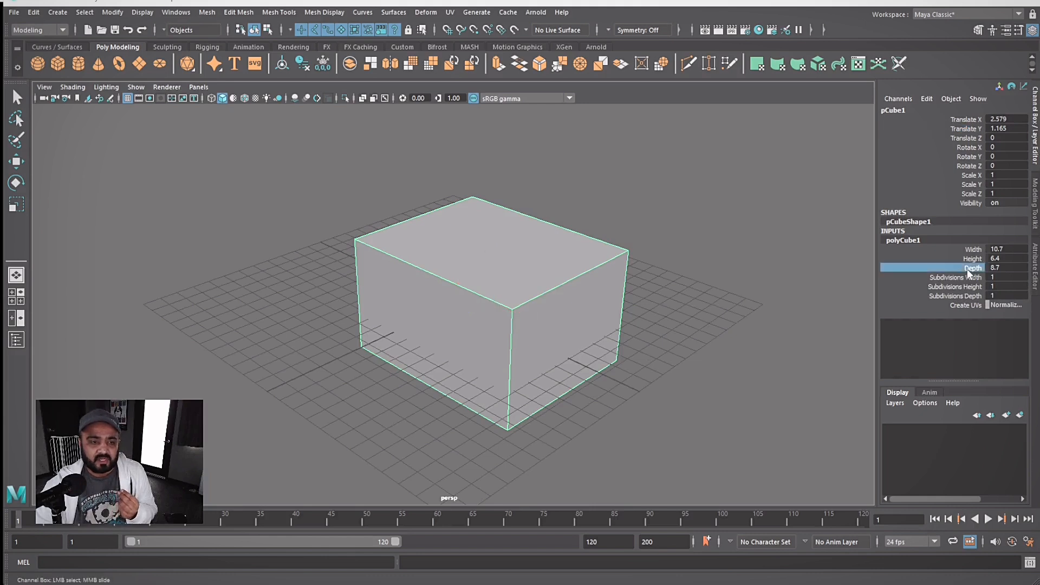
mouse_move(704, 266)
middle_down()
mouse_move(692, 269)
mouse_move(720, 263)
middle_up()
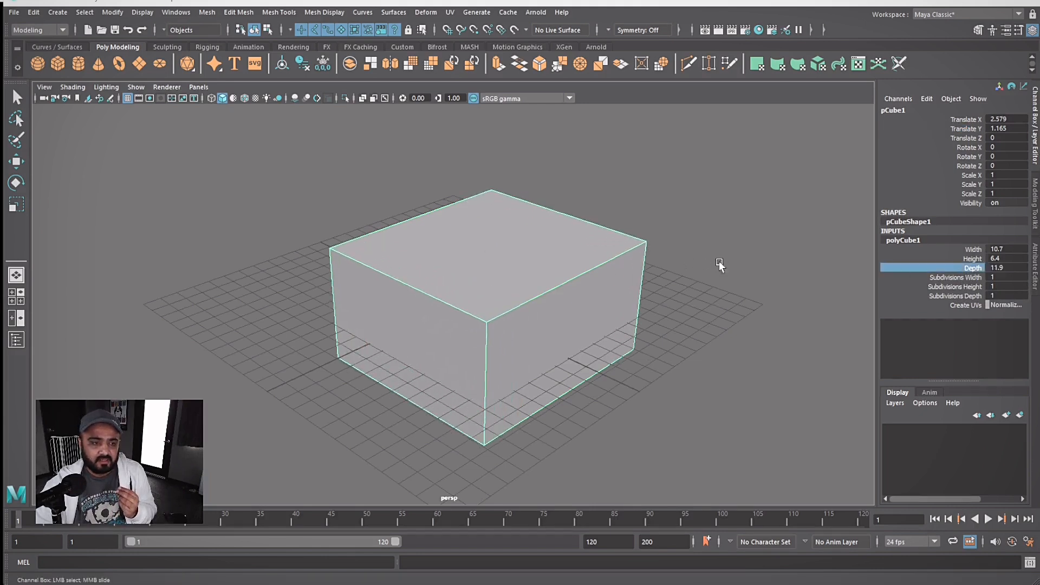
- Adjust the cube's Subdivisions Width to 5 and Subdivisions Height to 4, then reduce Subdivisions Width to 4
click(961, 278)
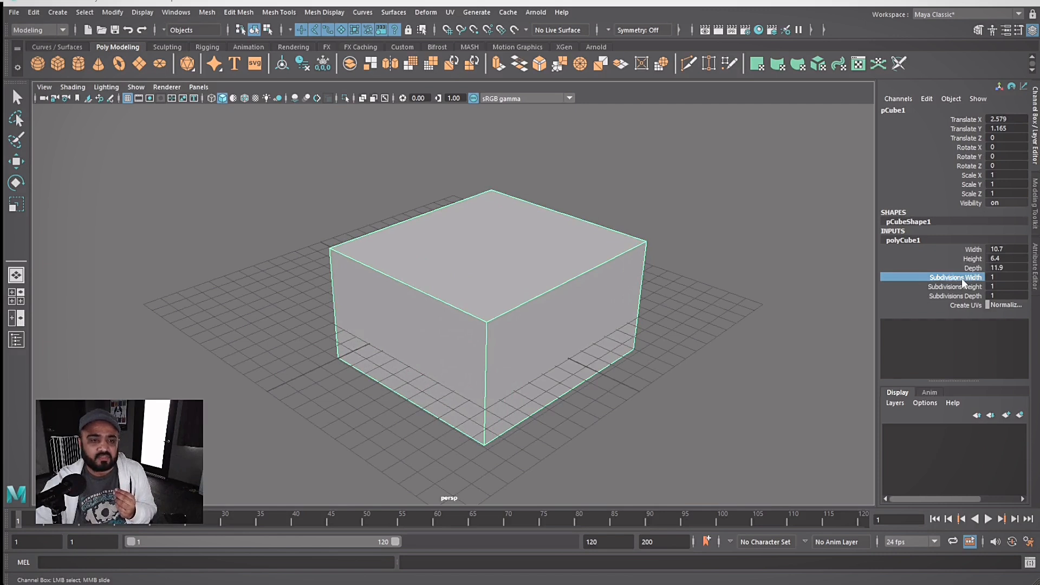
middle_drag(645, 323, 670, 296)
click(927, 288)
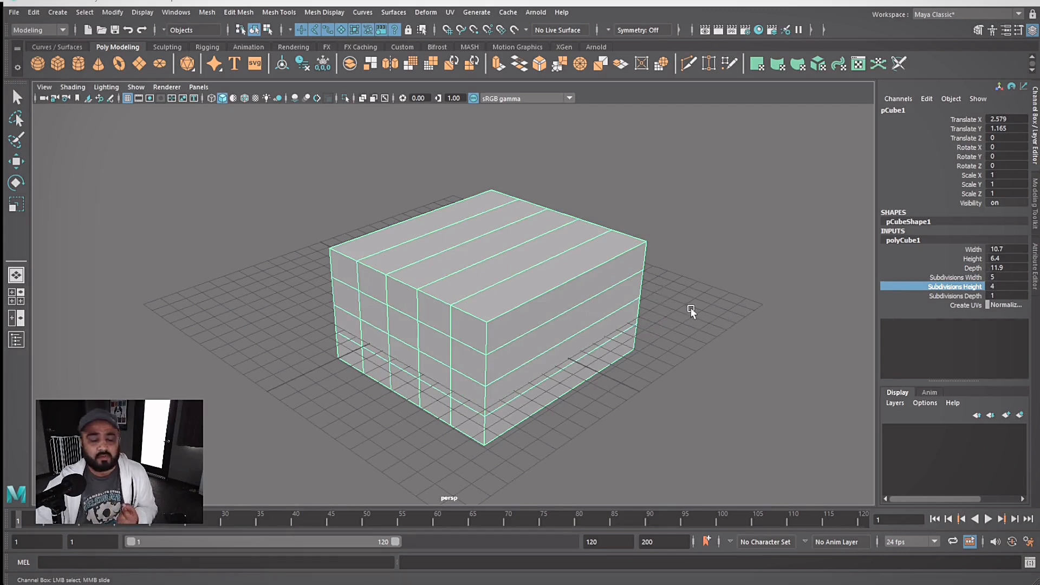
click(934, 295)
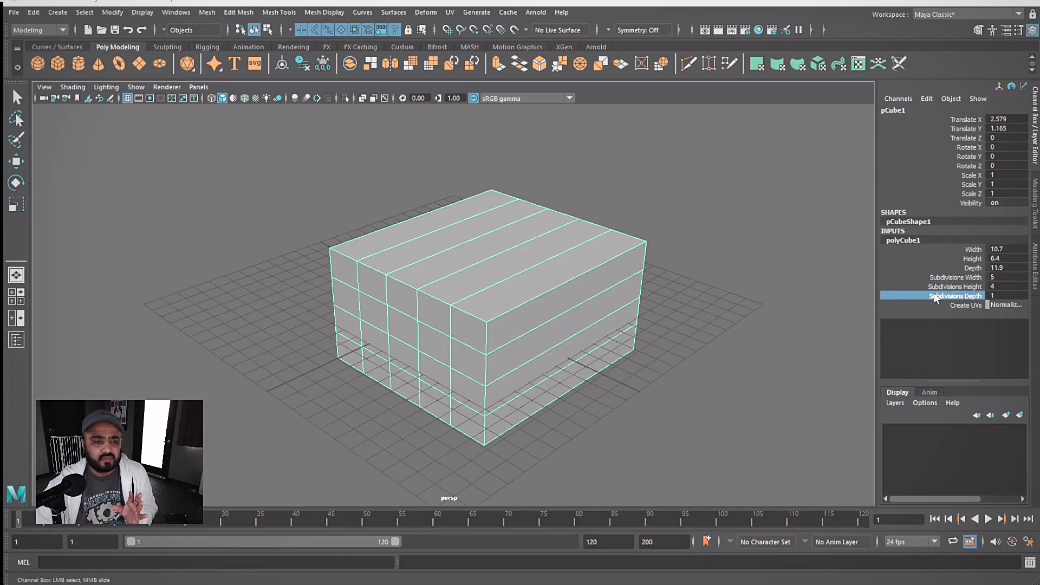
click(935, 278)
middle_drag(768, 284, 723, 255)
click(935, 286)
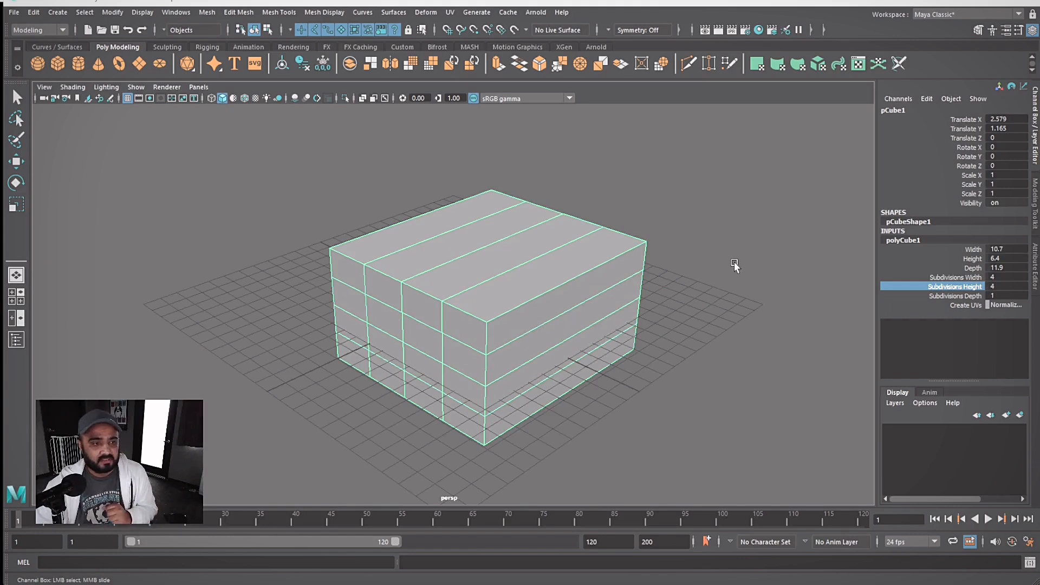
click(949, 296)
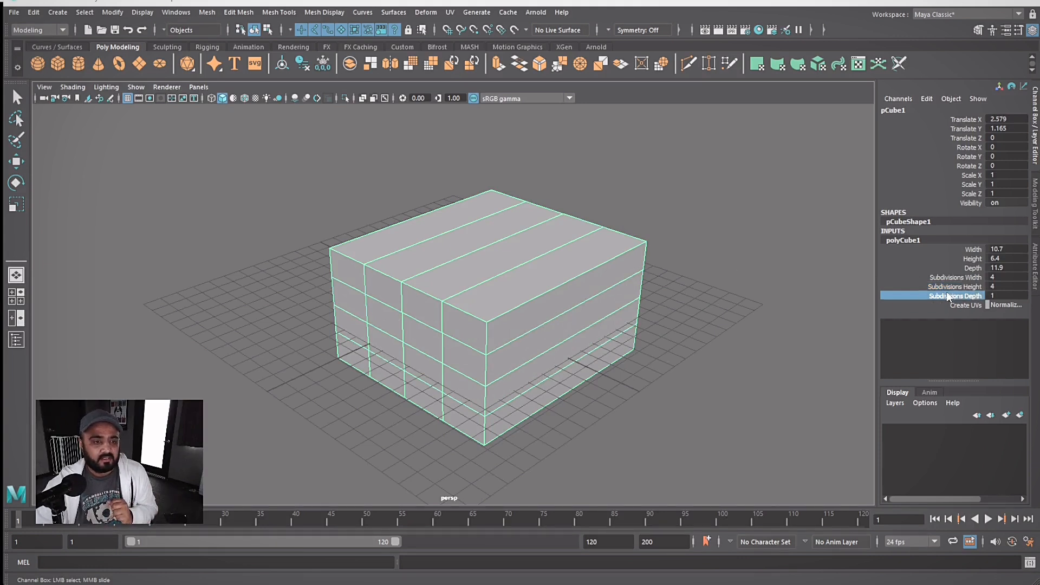
- Activate the Move tool, reselect the subdivided cube and delete it from the scene
key(w)
click(657, 194)
click(578, 237)
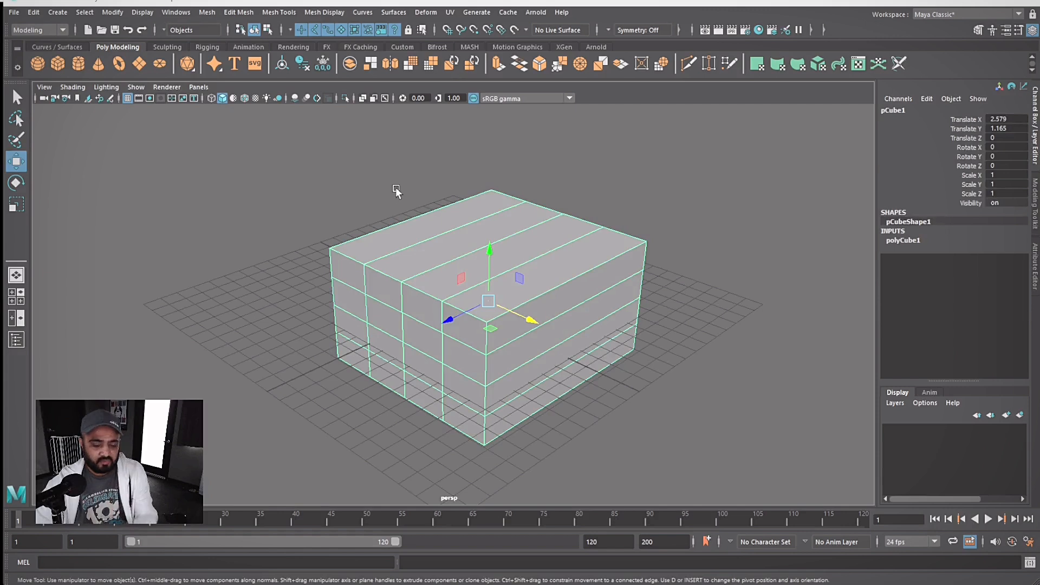
key(Delete)
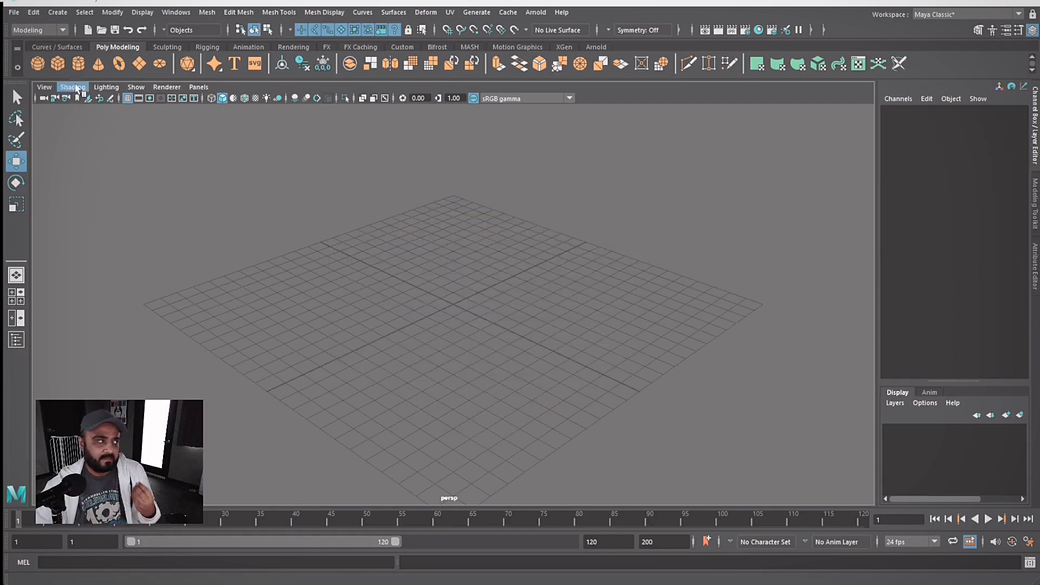
- Create a polygon torus, expand its polyTorus1 inputs and enlarge its Radius to about 4.6
click(118, 64)
click(913, 242)
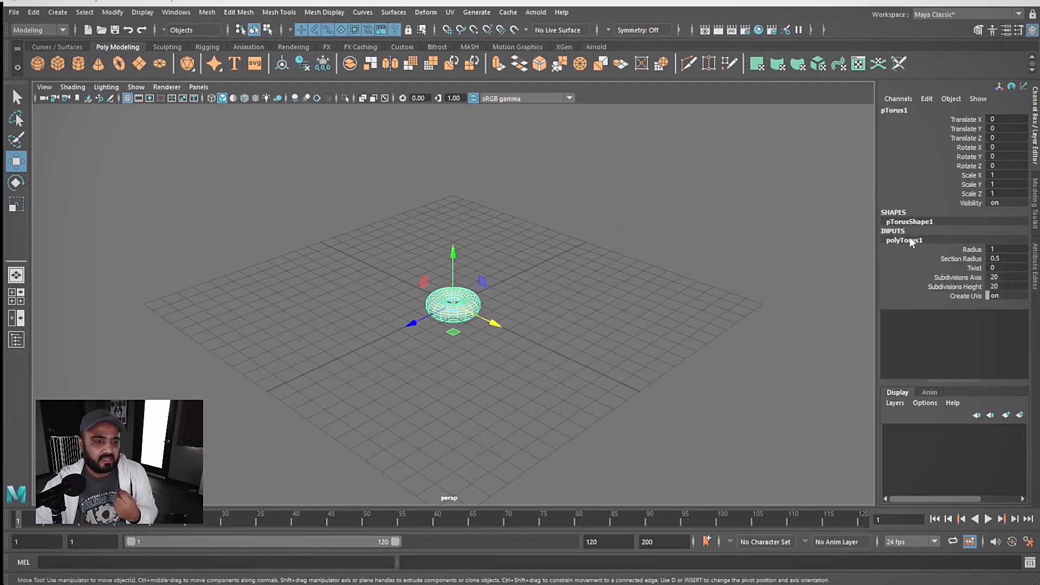
click(973, 249)
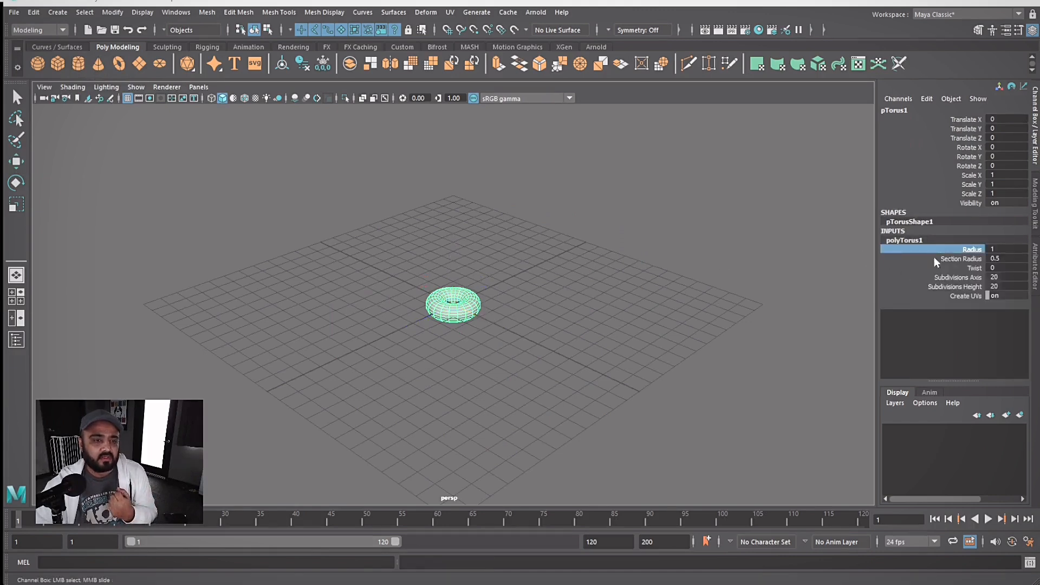
middle_drag(628, 264, 730, 259)
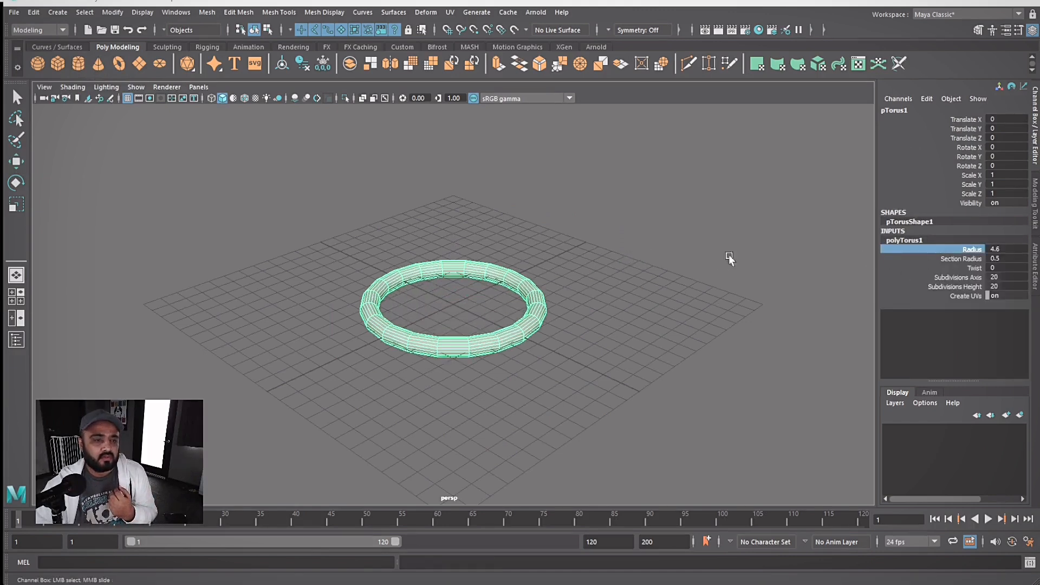
- Pick the torus's Section Radius attribute, then delete the torus and return to the Move tool
click(969, 259)
mouse_move(626, 236)
middle_down()
mouse_move(641, 232)
mouse_move(627, 236)
middle_up()
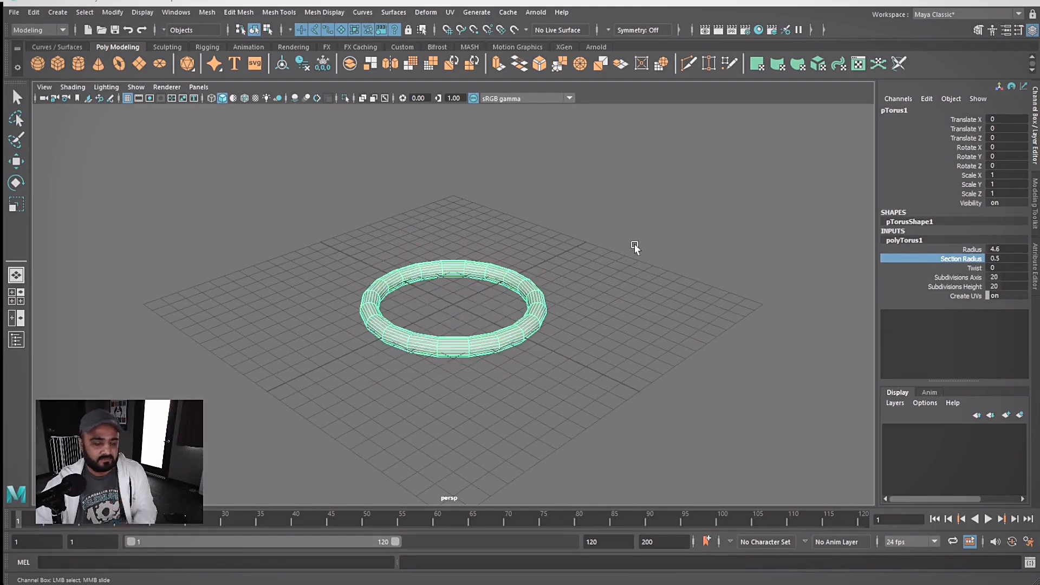
key(Delete)
key(w)
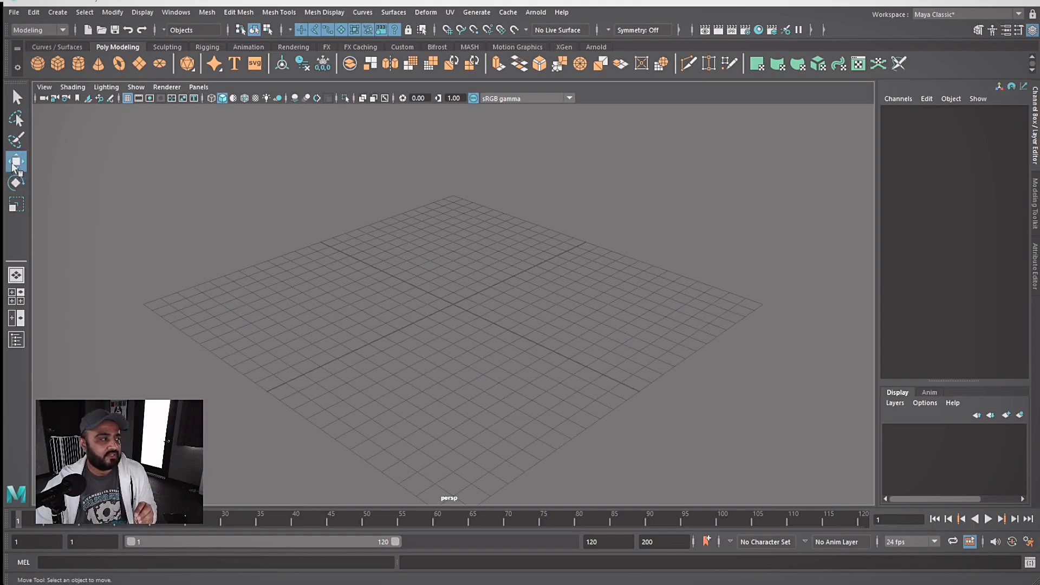
- Create a polygon sphere, cycle through the Move, Rotate and Scale tools on it, then box-select around it with the Select tool
click(16, 205)
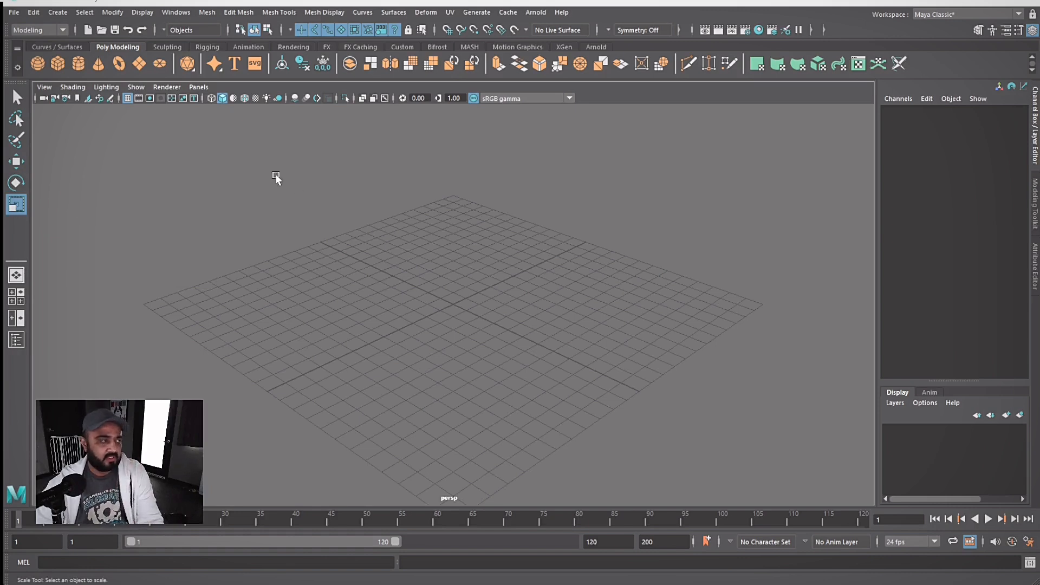
click(41, 65)
key(w)
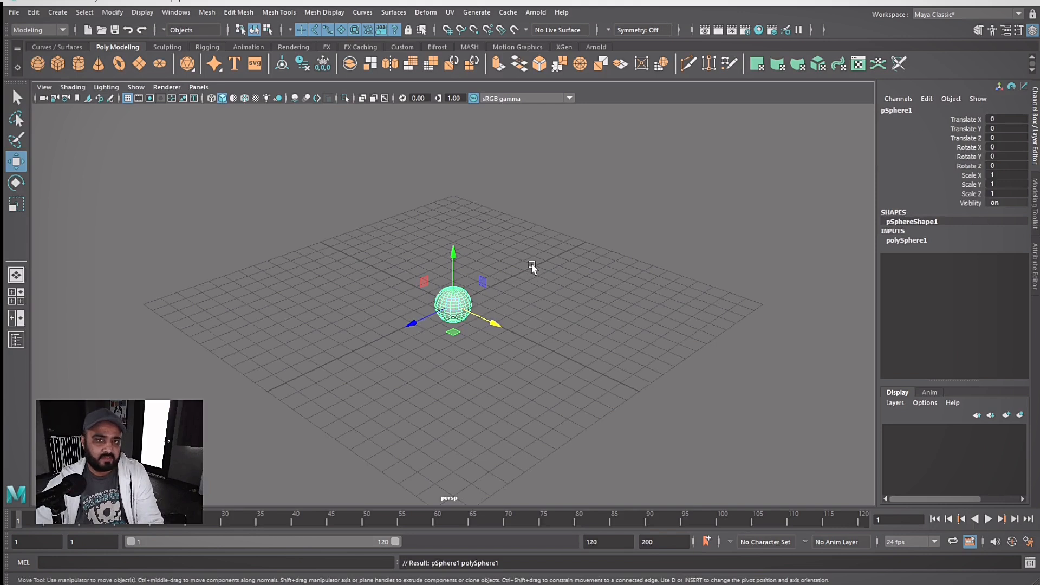
key(e)
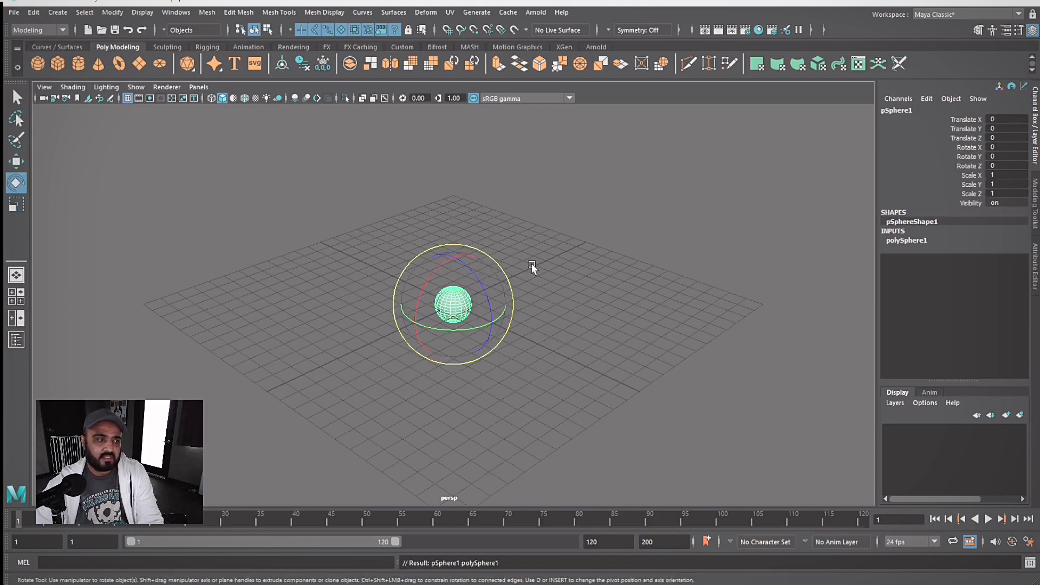
key(r)
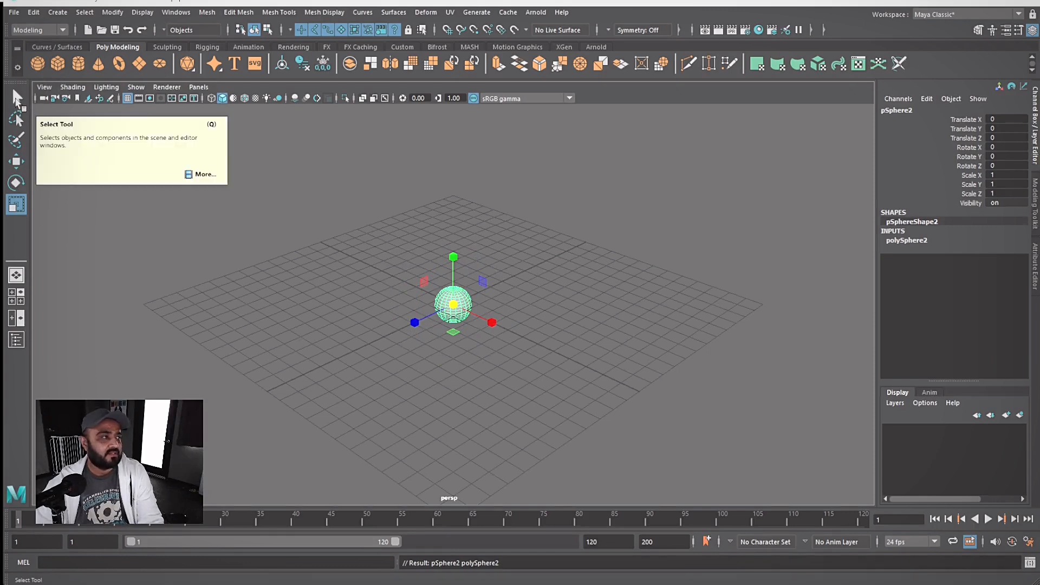
click(16, 98)
drag(419, 197, 586, 340)
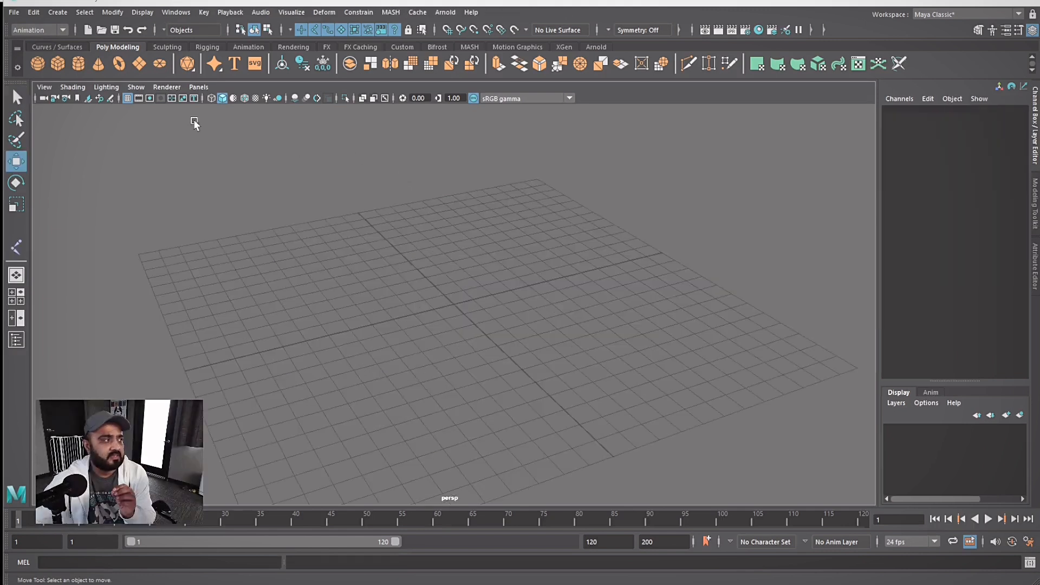
- Create a polygon sphere and show its transform attributes in the Attribute Editor
click(38, 64)
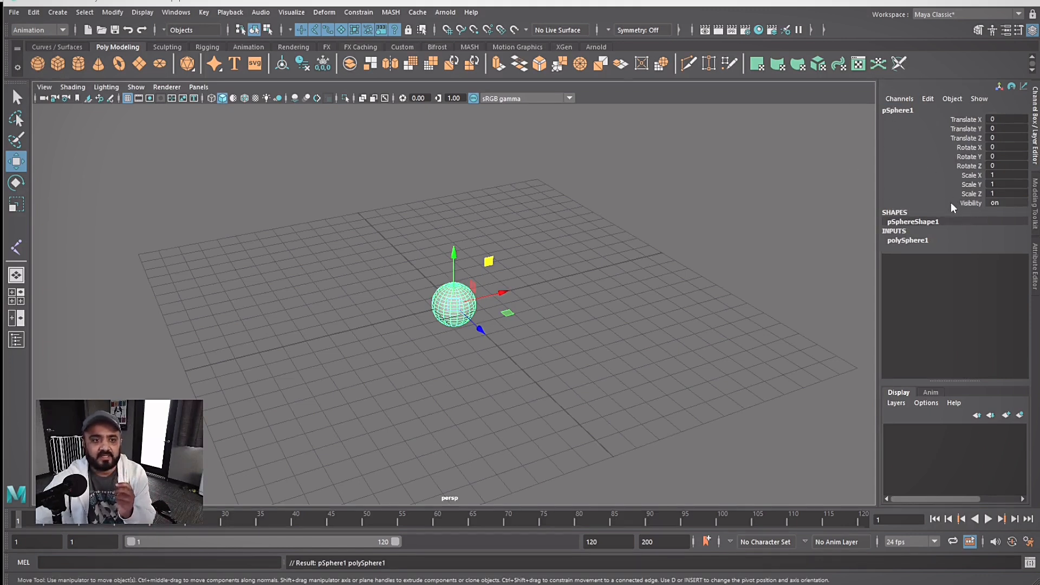
click(1006, 30)
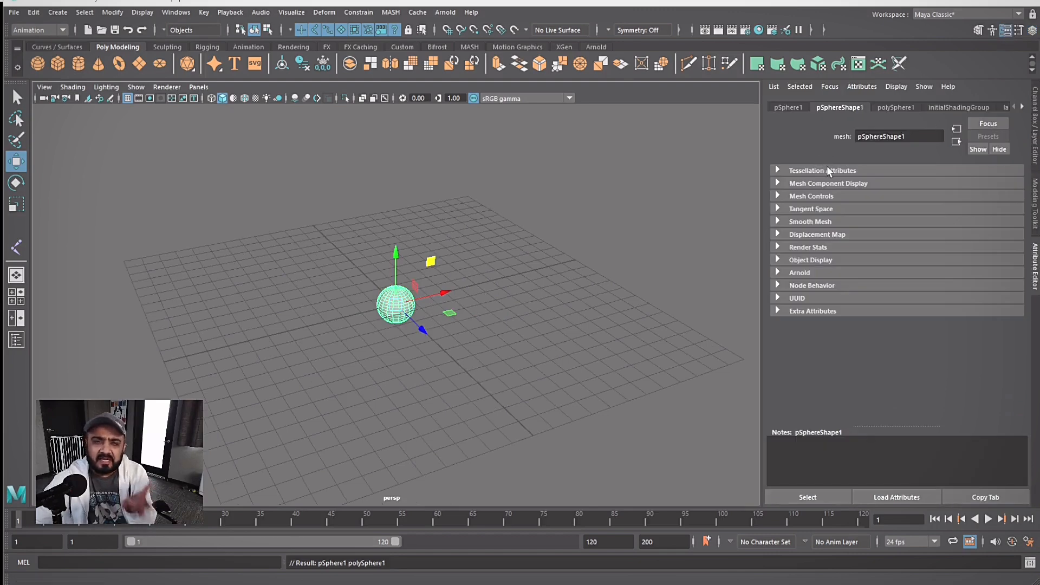
click(792, 106)
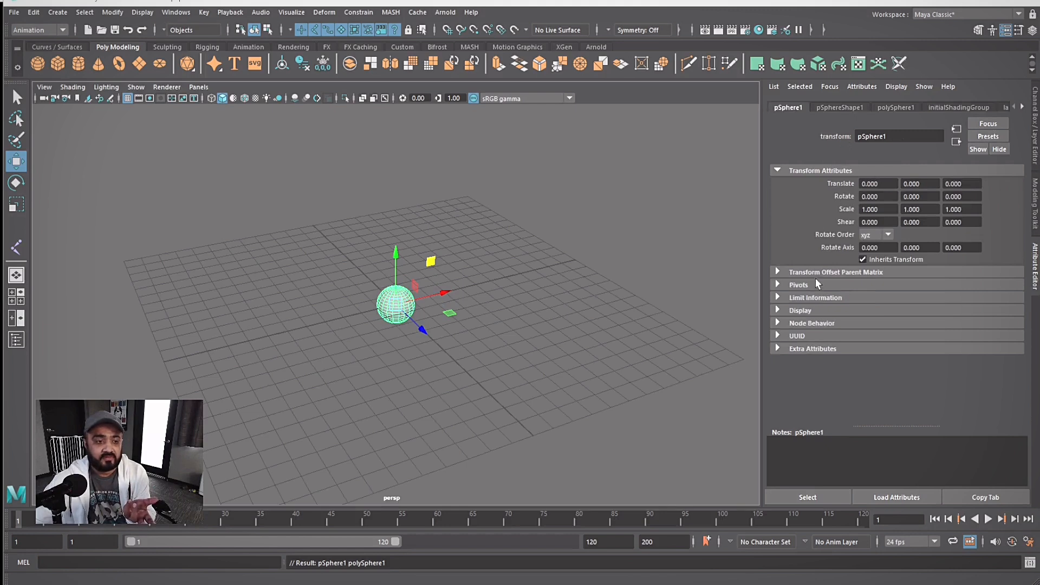
- Examine the sphere's polySphere1 history settings and its initialShadingGroup attributes
click(898, 108)
click(937, 106)
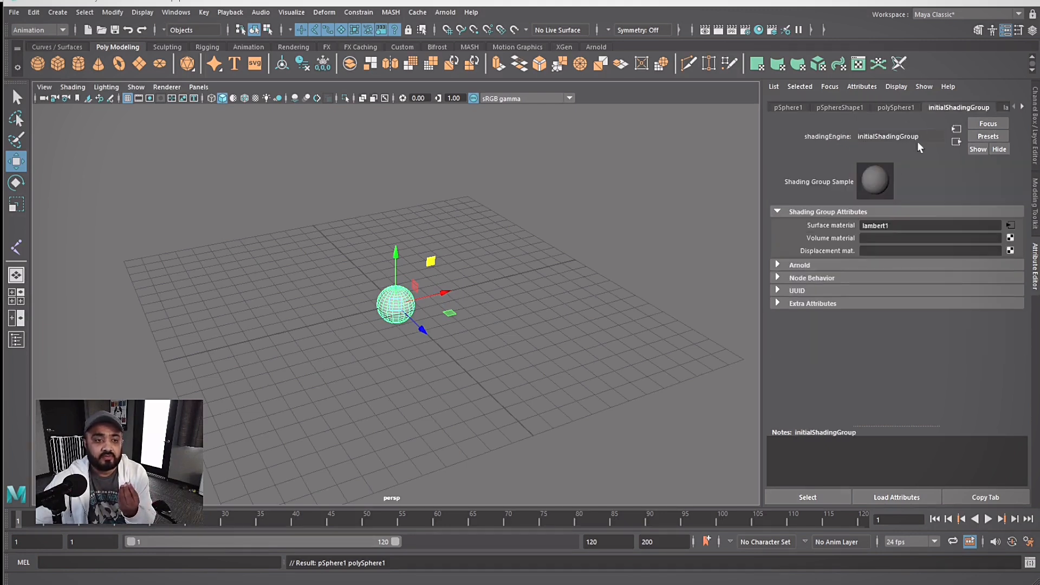
click(893, 107)
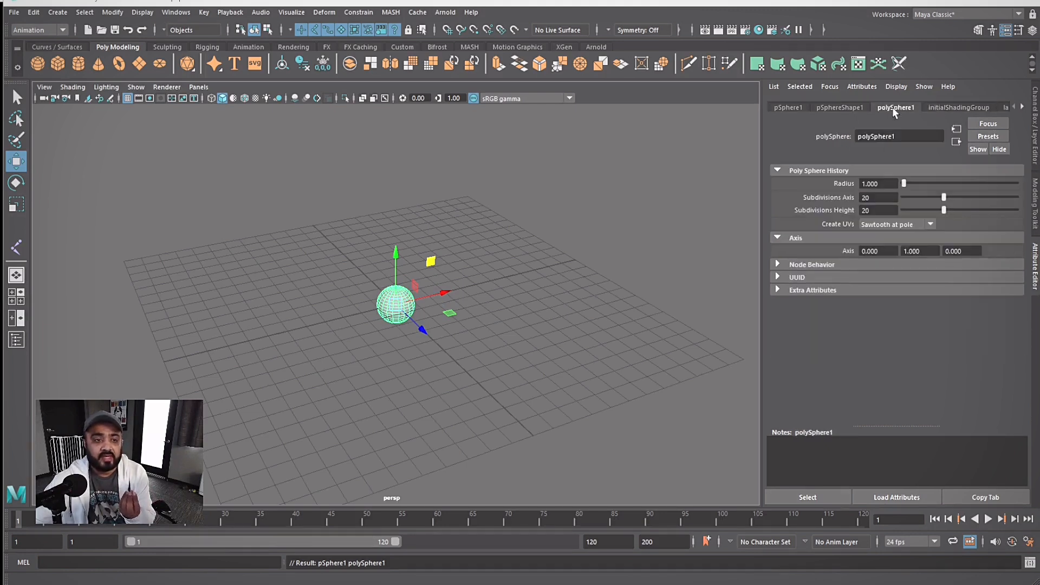
click(962, 107)
click(1022, 107)
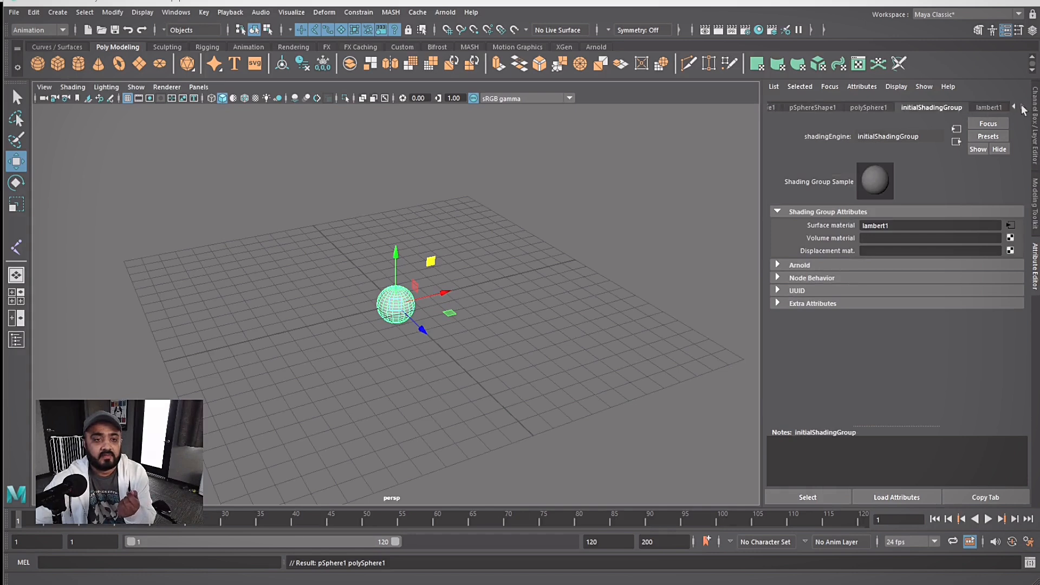
- Set the Color of the sphere's lambert1 material to yellow and deselect the sphere
click(988, 108)
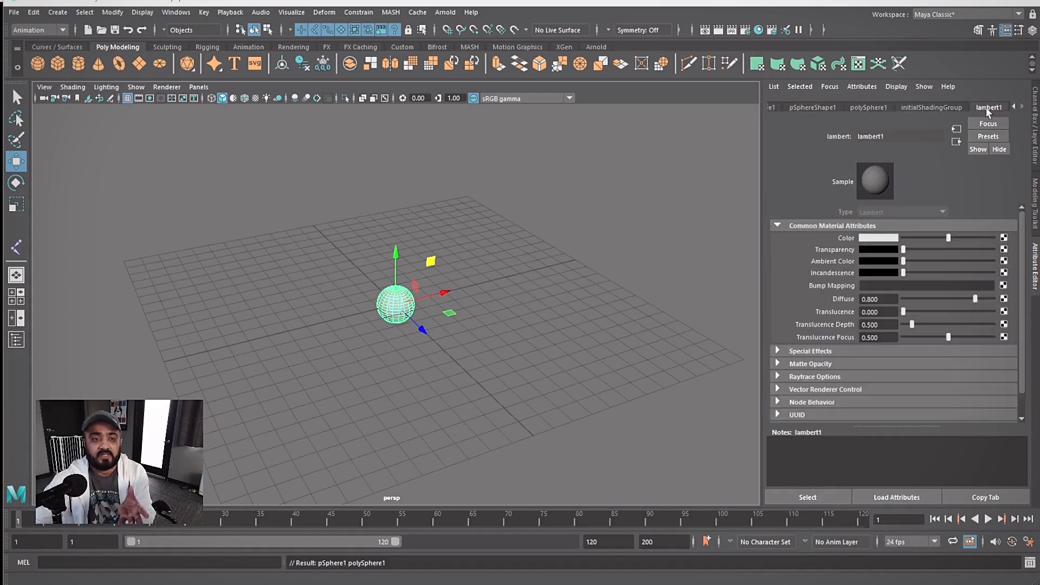
click(870, 239)
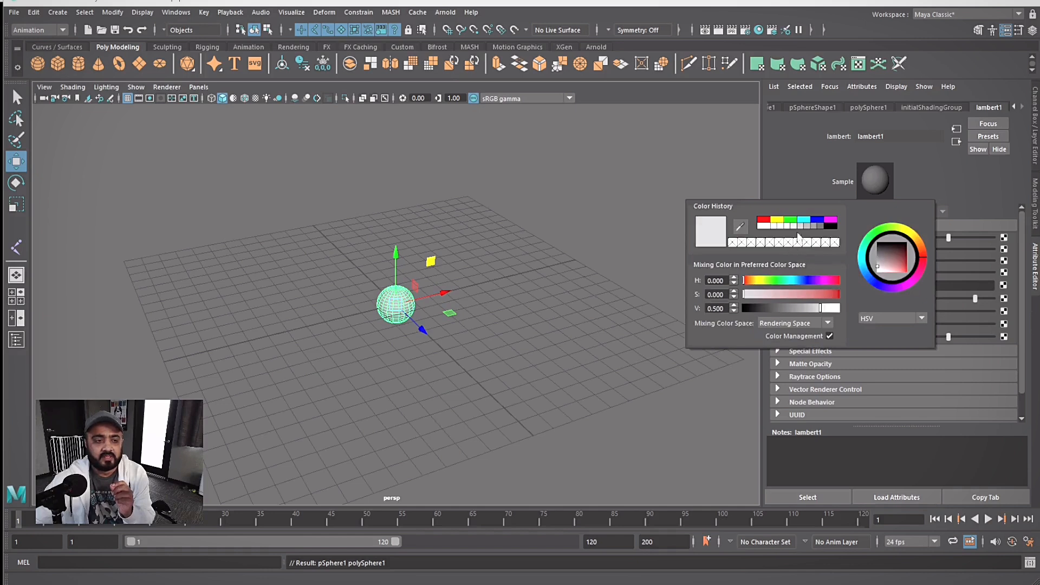
click(777, 220)
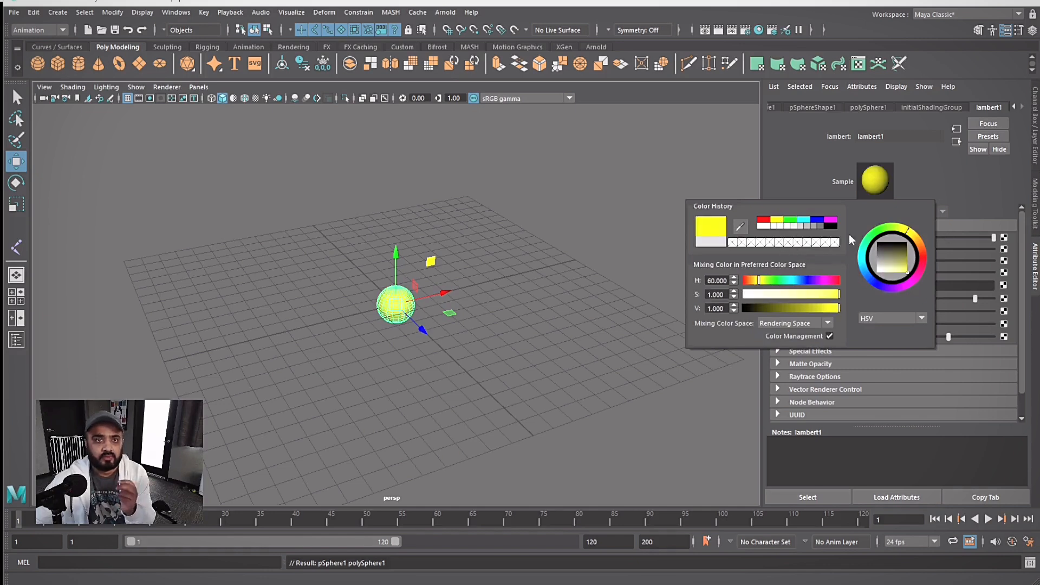
click(248, 142)
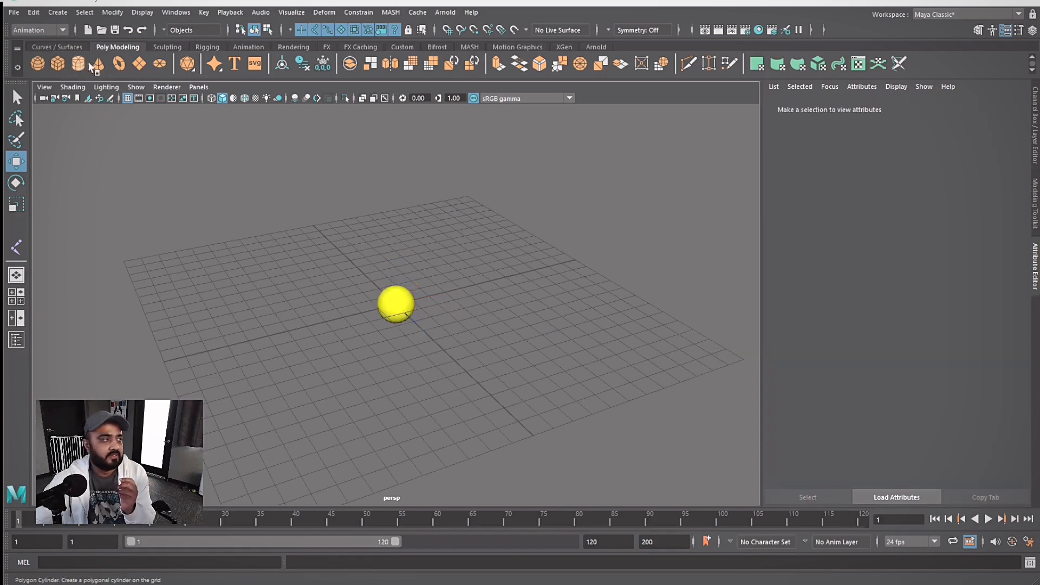
- Create a polygon cone and move it about -3.34 along the X axis, away from the sphere
click(99, 63)
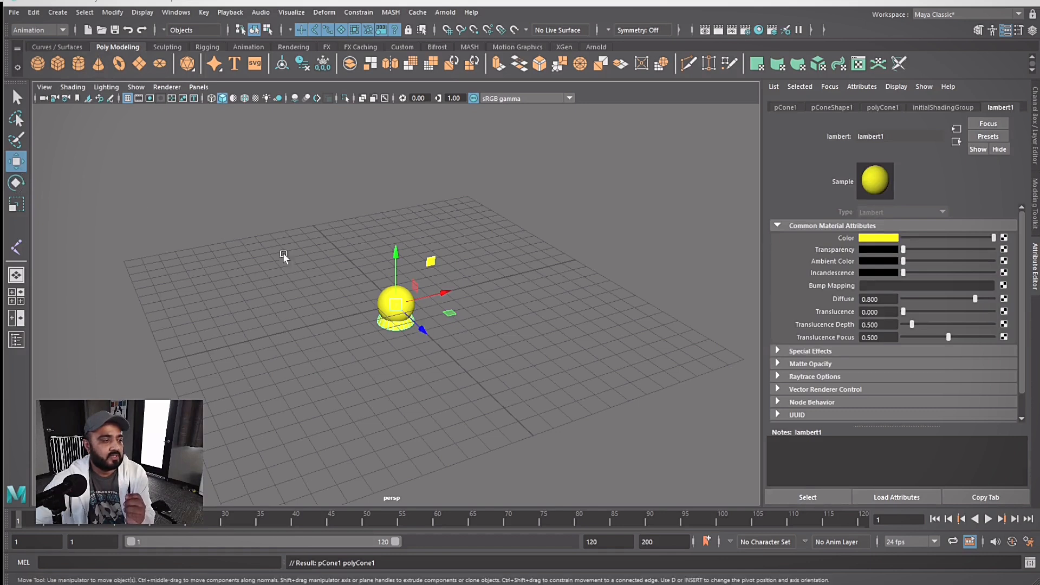
drag(442, 293, 361, 297)
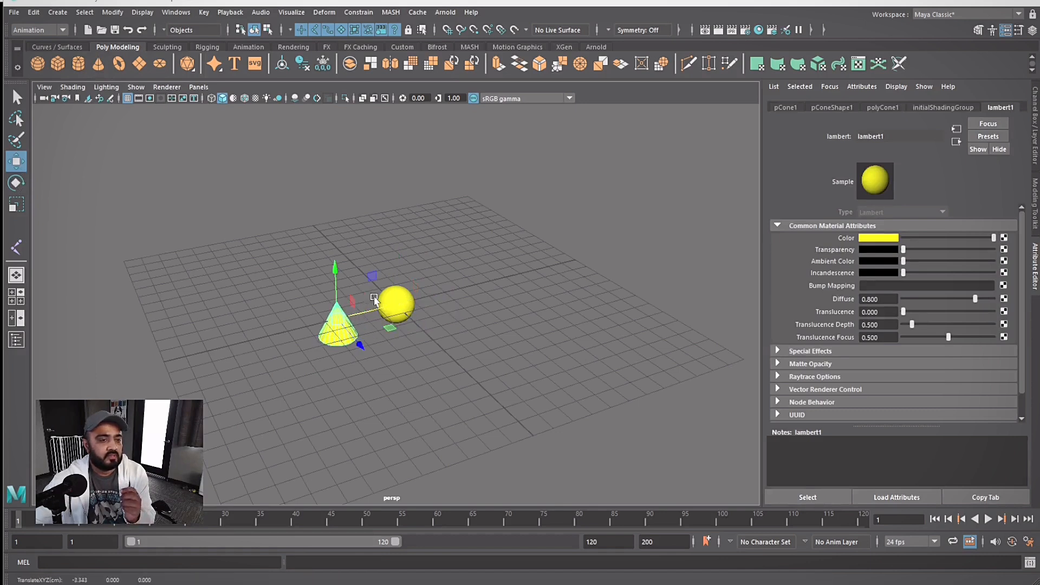
- Set the Color of the shared lambert1 material to red and deselect the cone
click(869, 240)
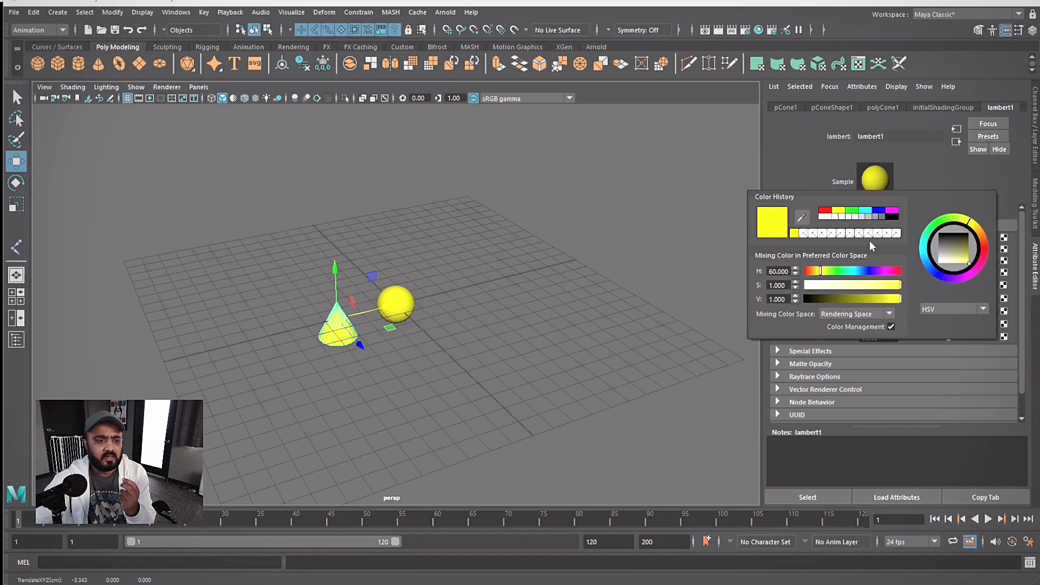
click(824, 211)
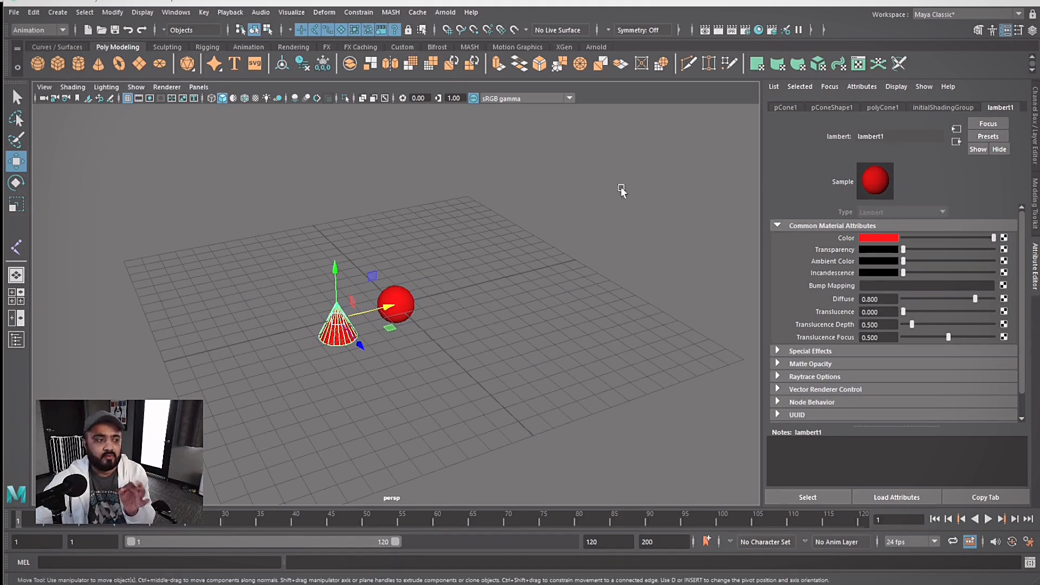
click(431, 332)
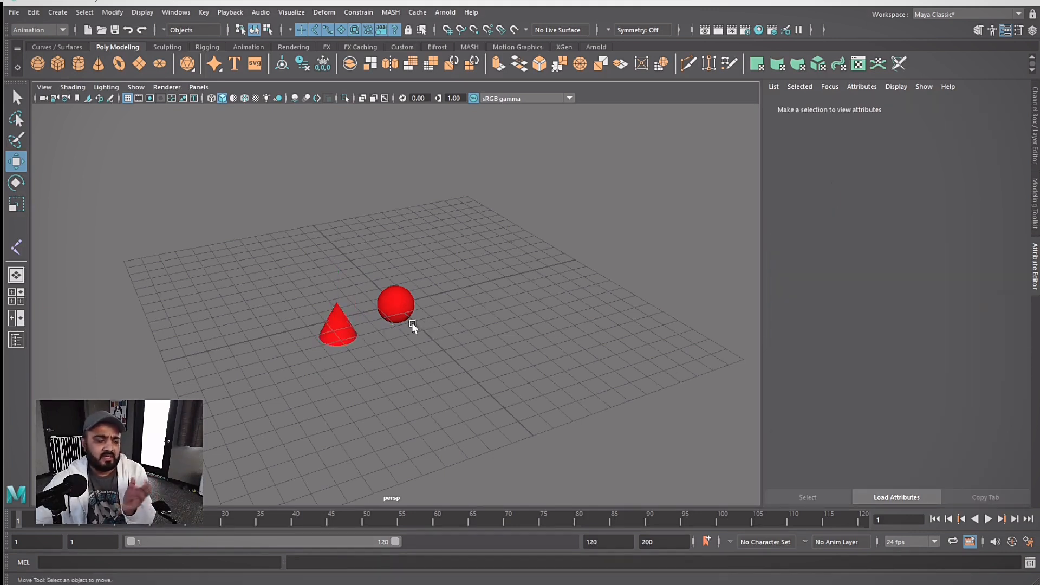
- Assign a new Lambert material to the sphere so it no longer shares the cone's material
click(397, 299)
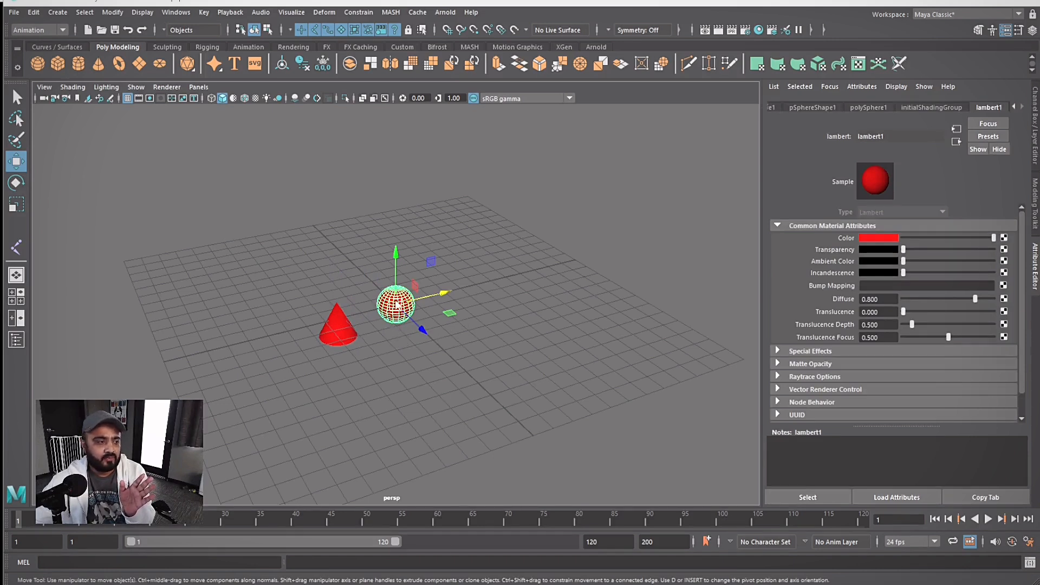
right_click(396, 305)
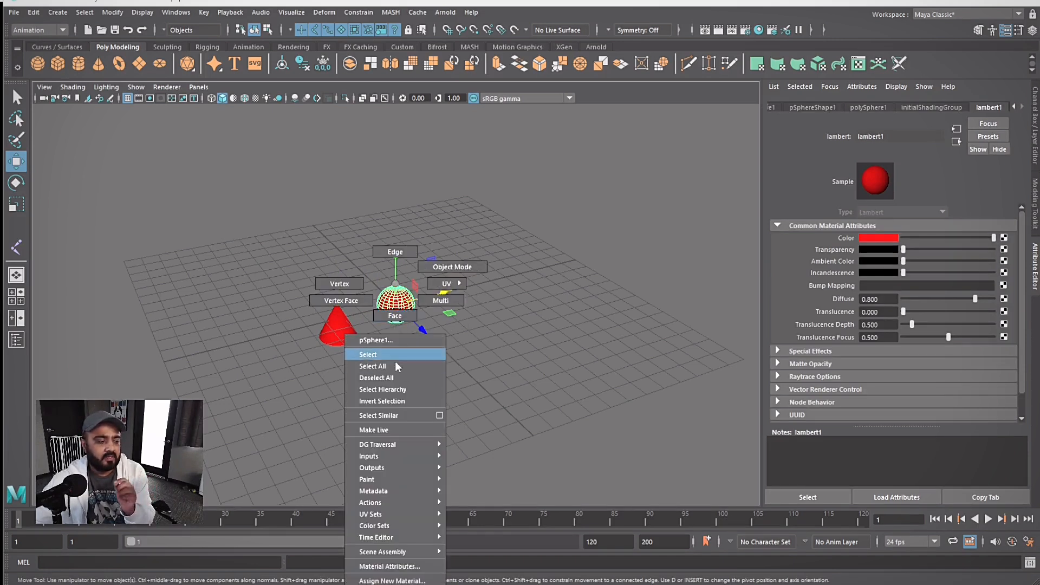
mouse_move(416, 529)
mouse_move(416, 551)
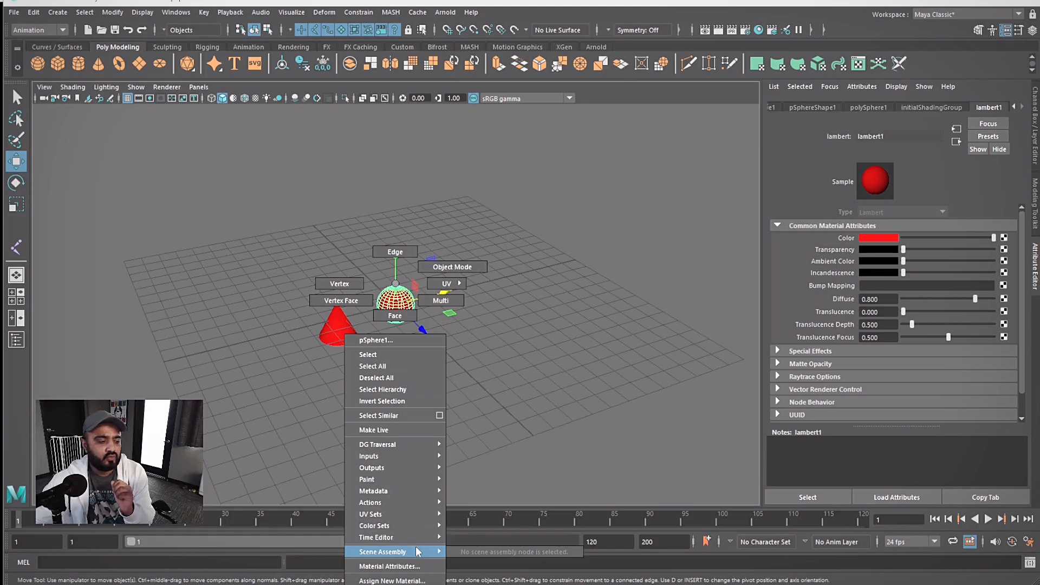
mouse_move(418, 581)
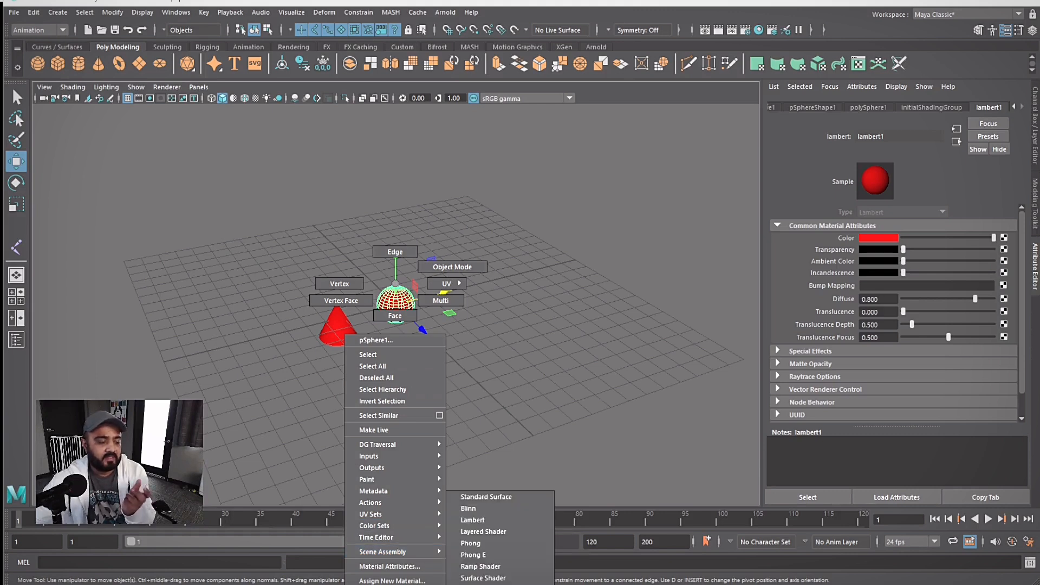
click(487, 520)
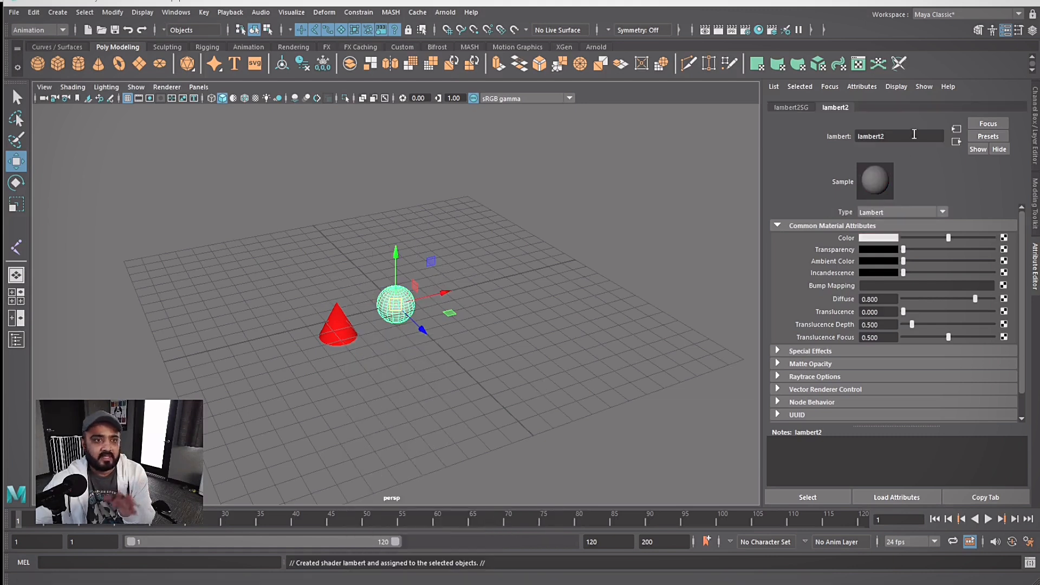
- Set the Color of the sphere's new lambert2 material to yellow and deselect the sphere
click(891, 136)
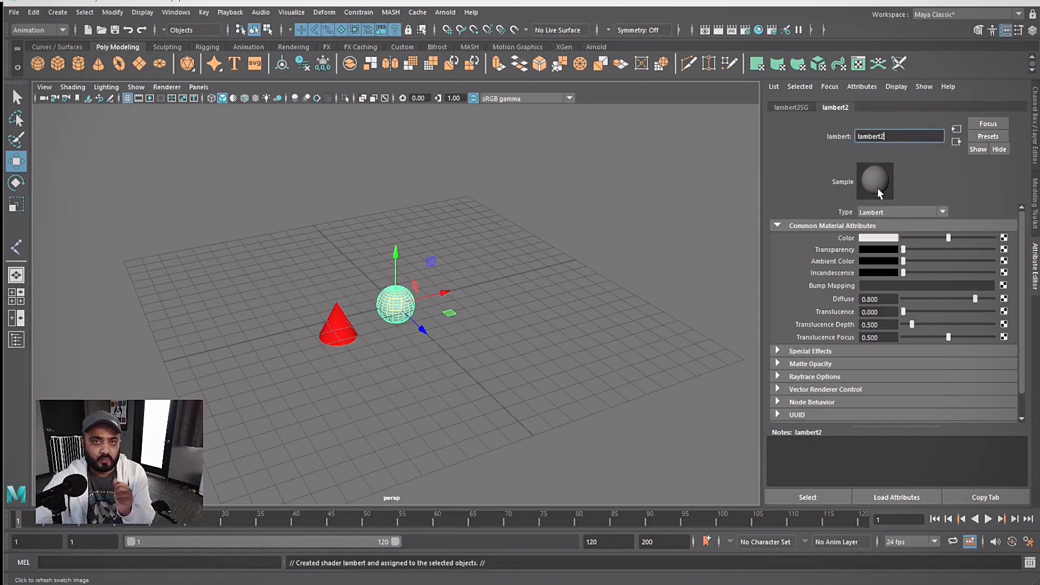
click(885, 238)
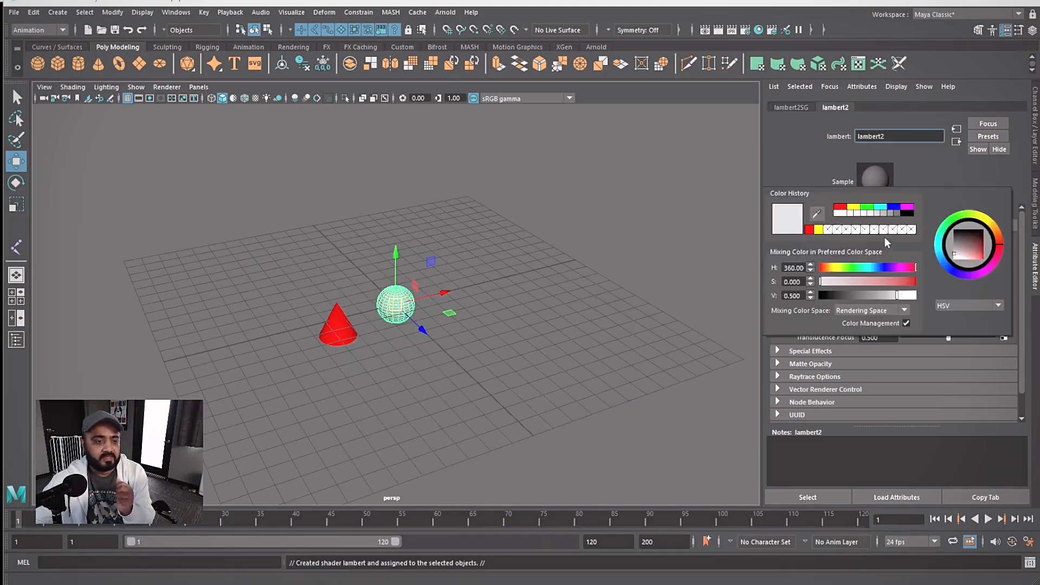
click(854, 212)
click(521, 320)
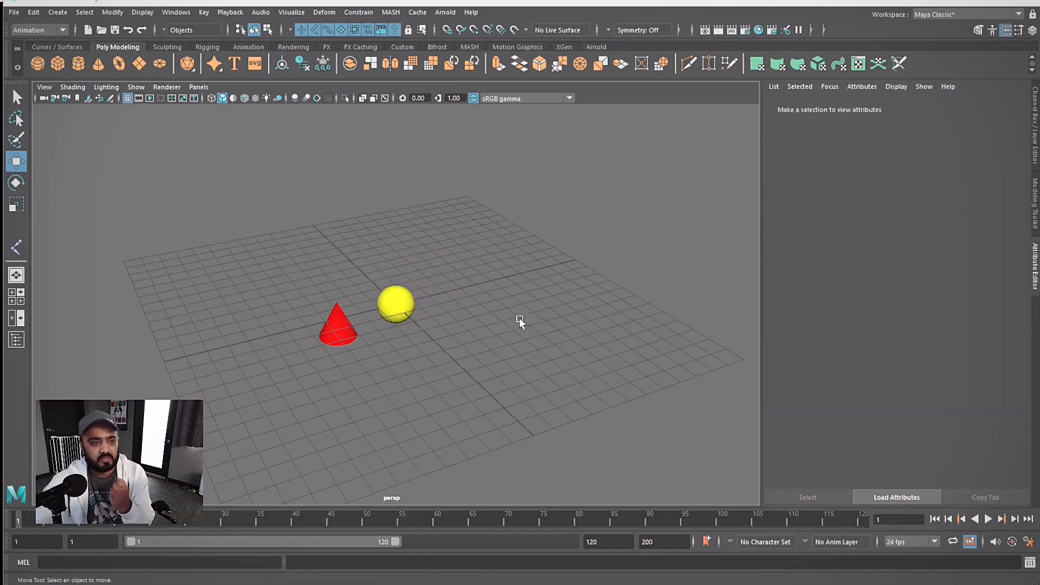
- Compare the materials assigned to the cone and the sphere by selecting each in turn
click(339, 317)
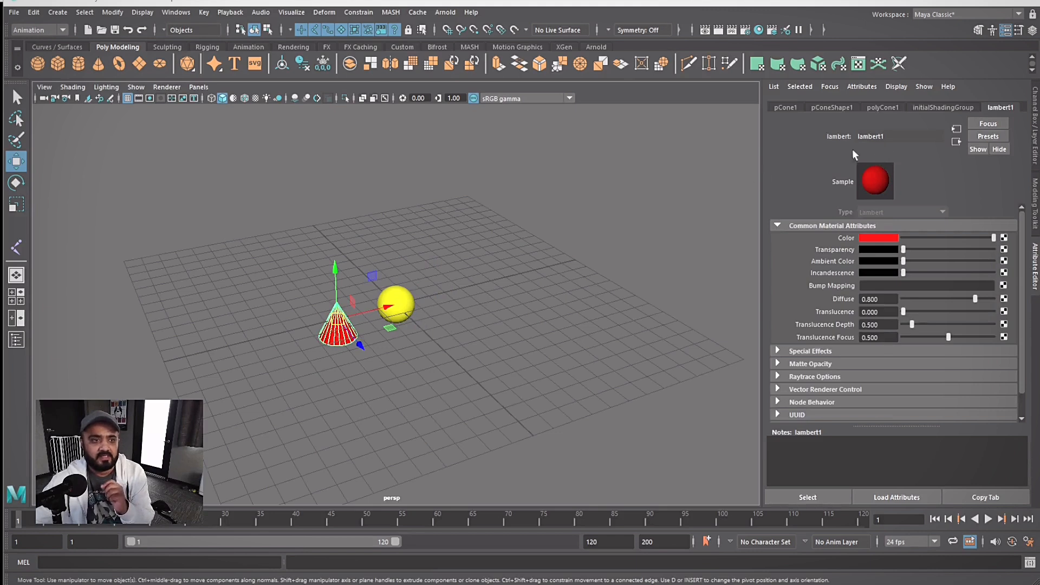
click(409, 298)
click(342, 328)
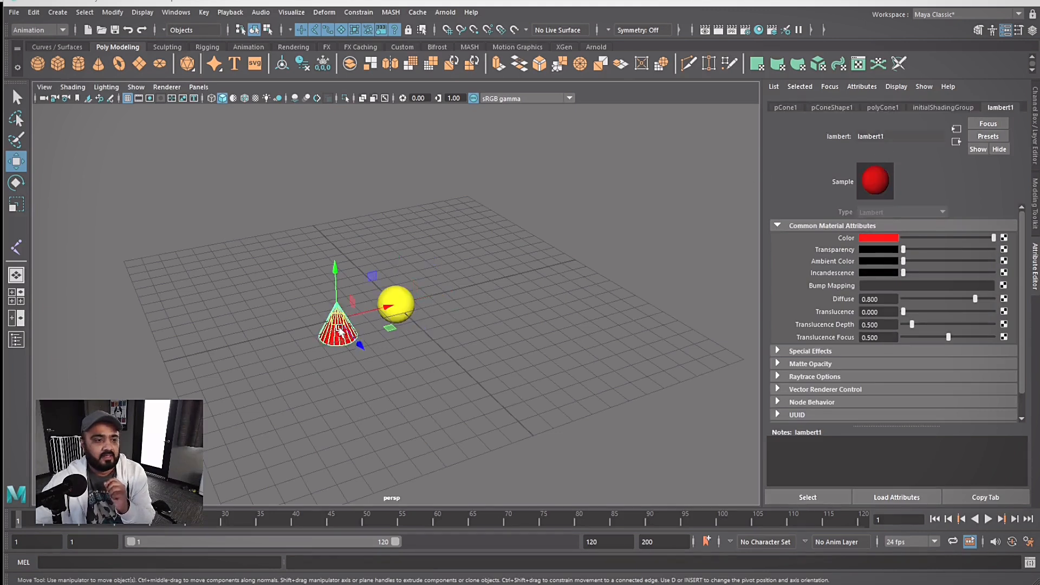
click(411, 298)
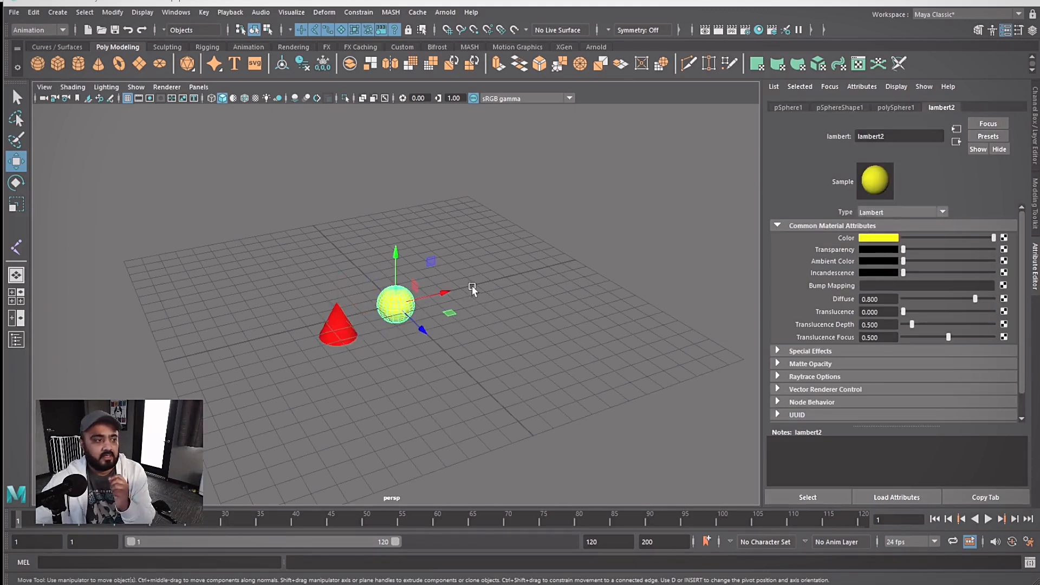
click(515, 269)
click(400, 323)
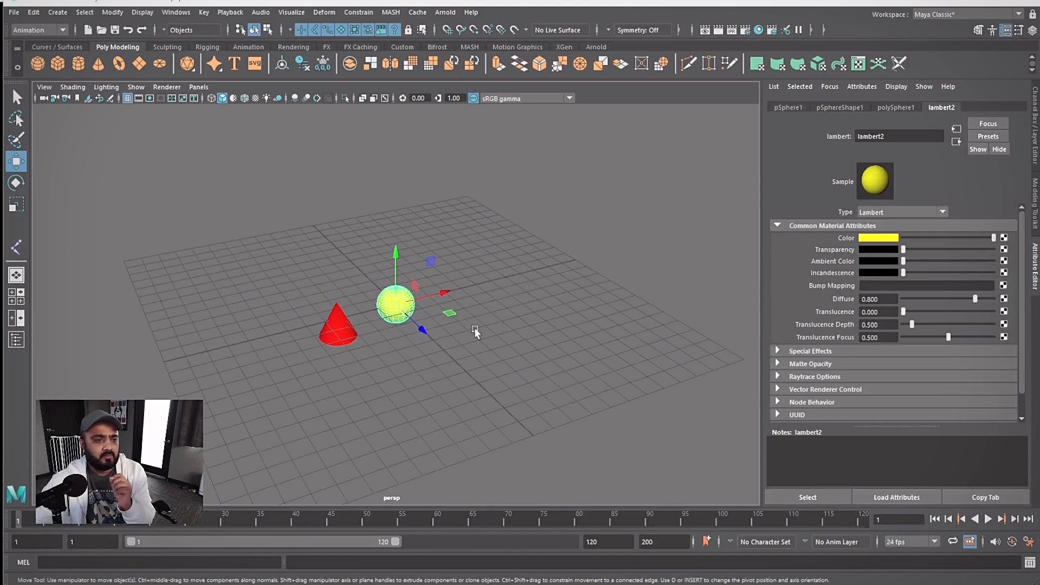
- Compare the Channel Box and Attribute Editor views for the sphere and the persp camera, and clear the selection
click(1033, 106)
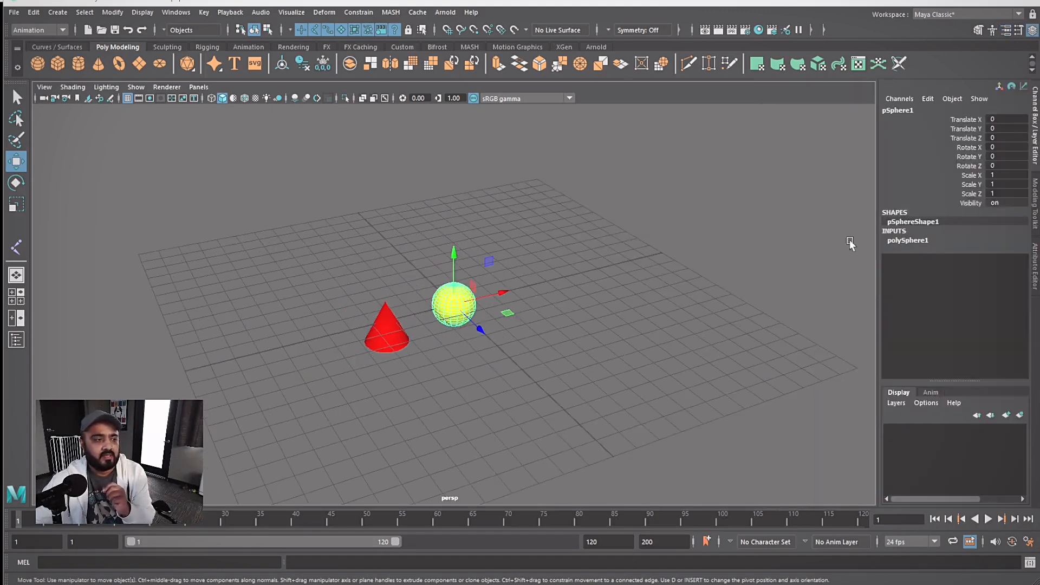
click(1006, 29)
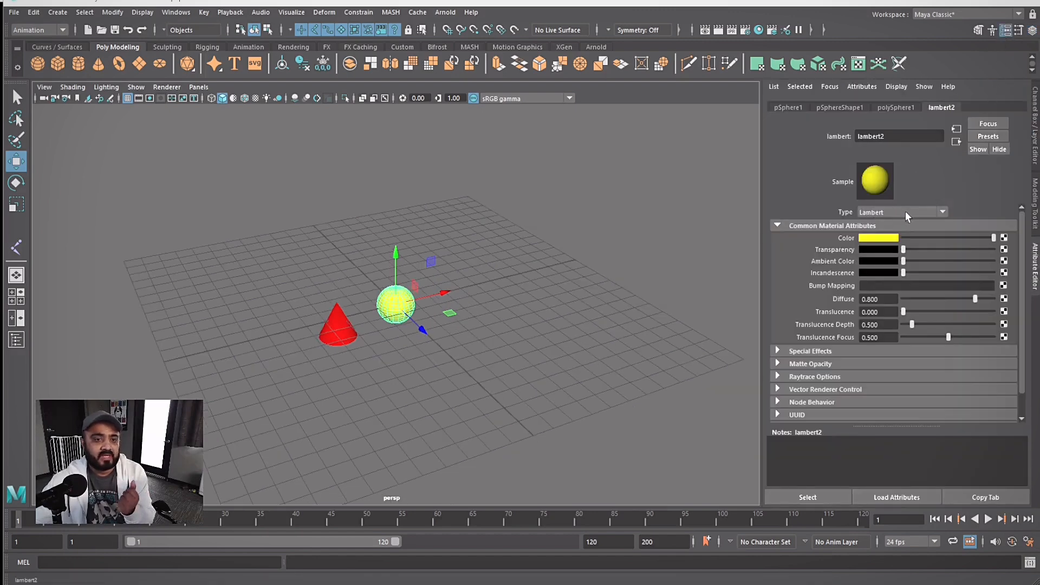
click(704, 304)
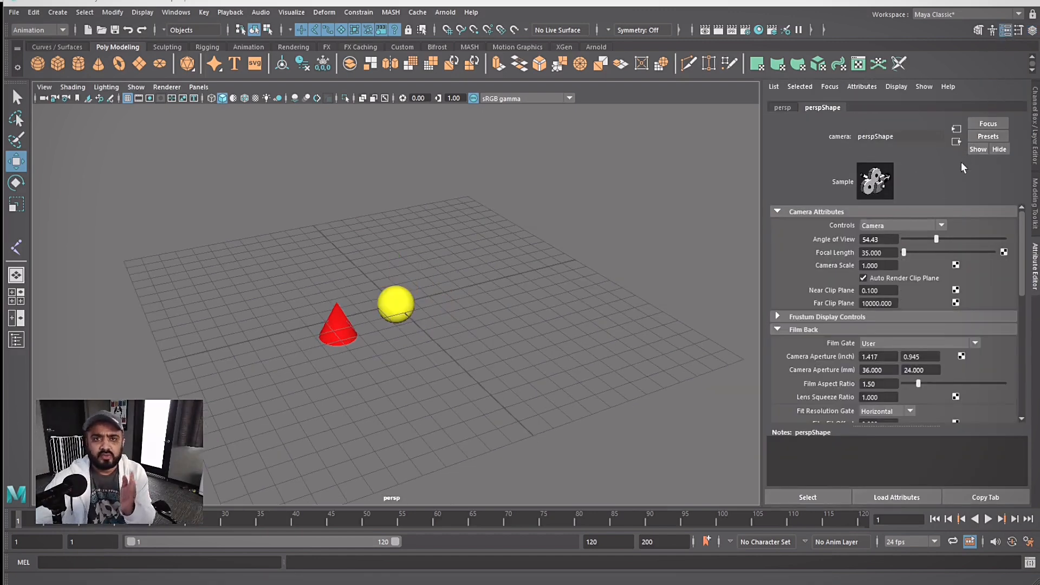
click(1035, 116)
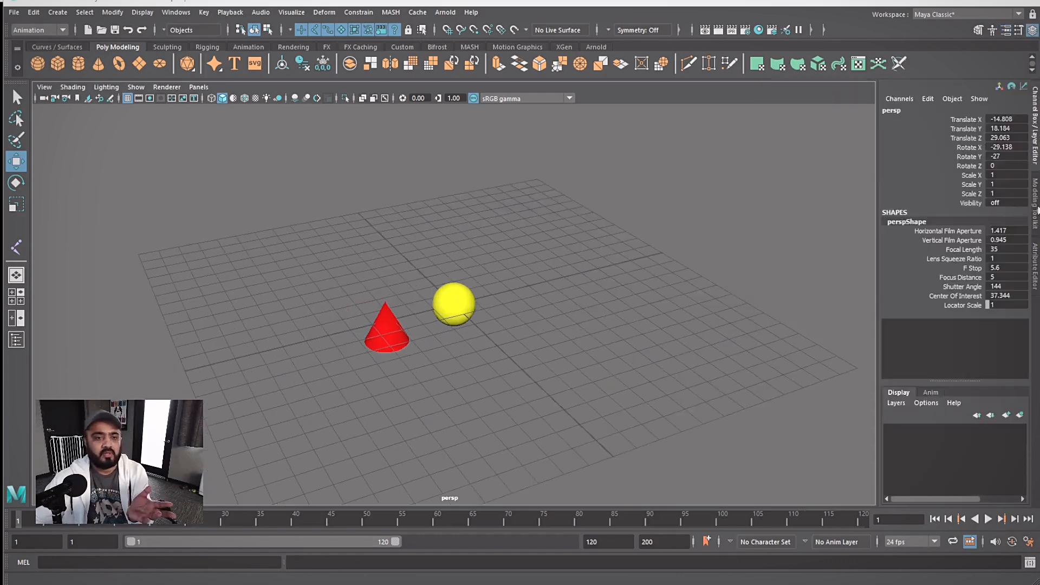
click(1036, 268)
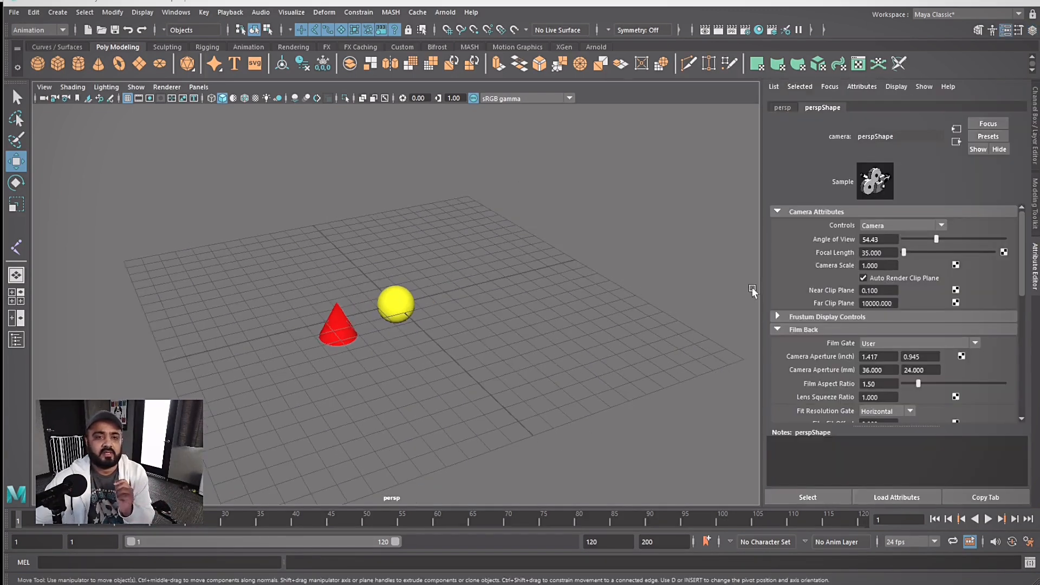
click(499, 214)
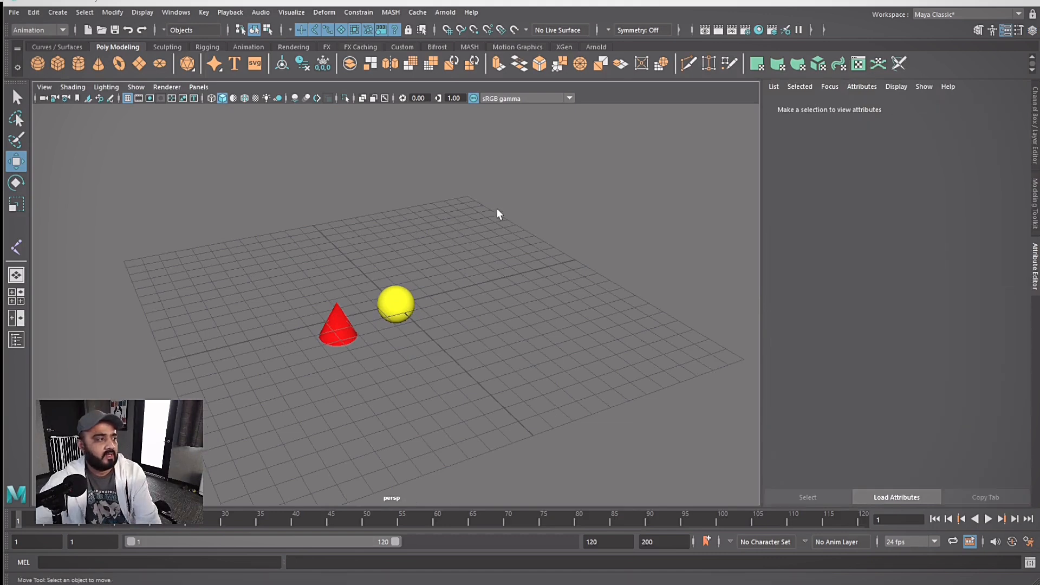
- Show the four-view layout, maximize the perspective view, and return to the four views
click(20, 300)
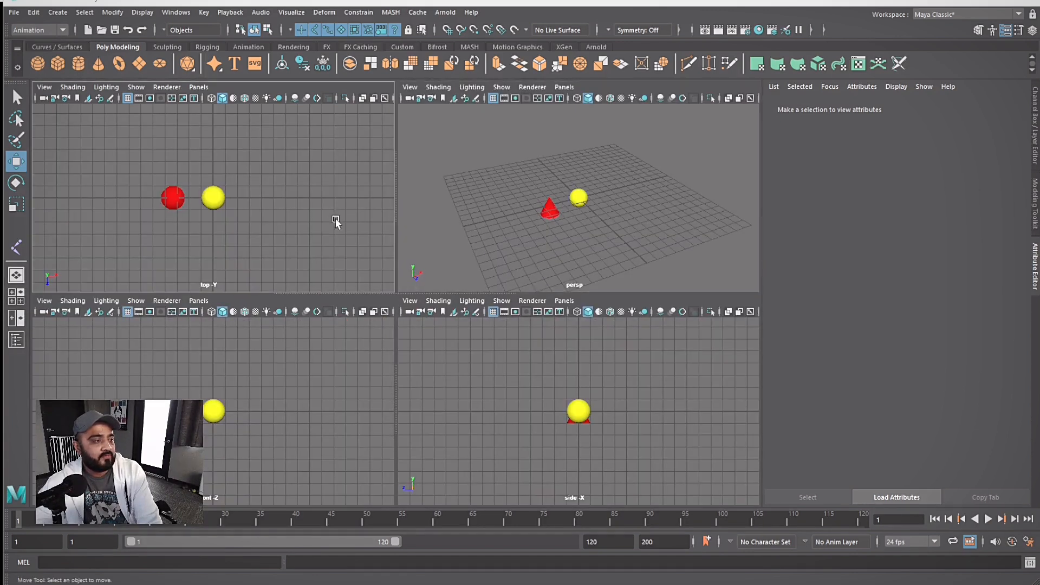
click(472, 245)
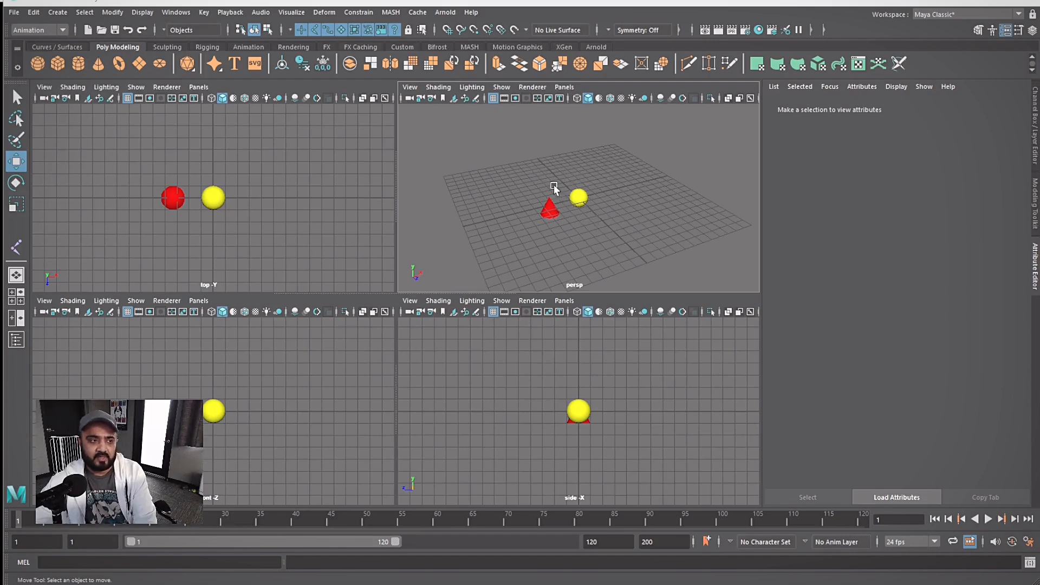
key(space)
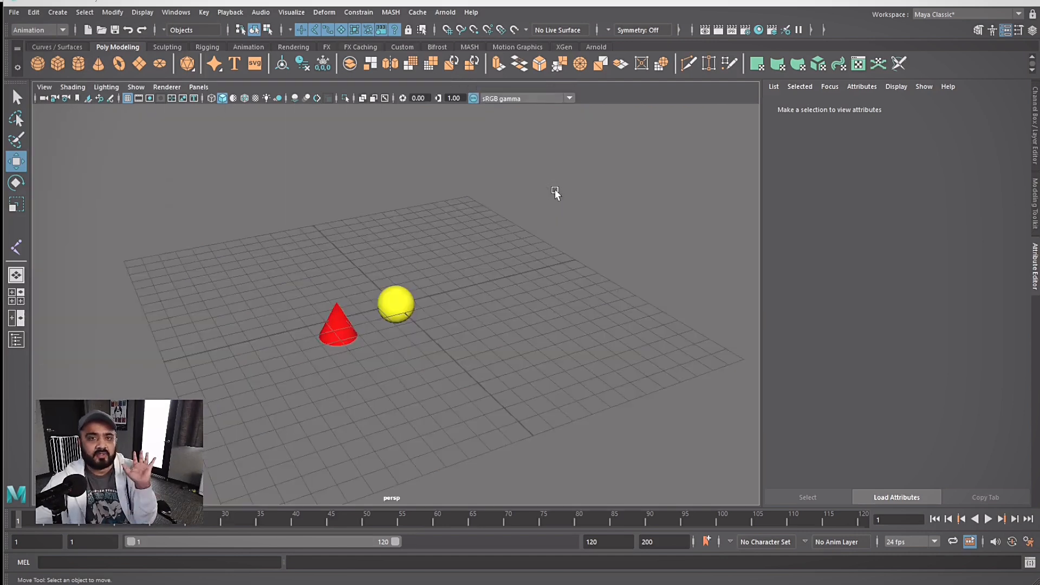
key(space)
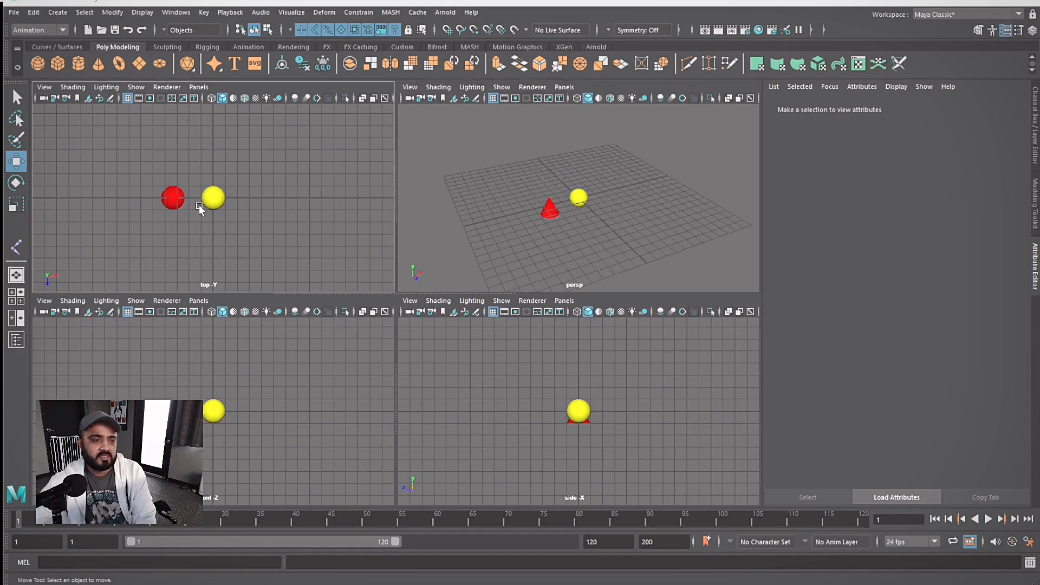
- Move the sphere in the perspective view to about -1.81 on Z and 1.13 on Y, and deselect it
click(580, 197)
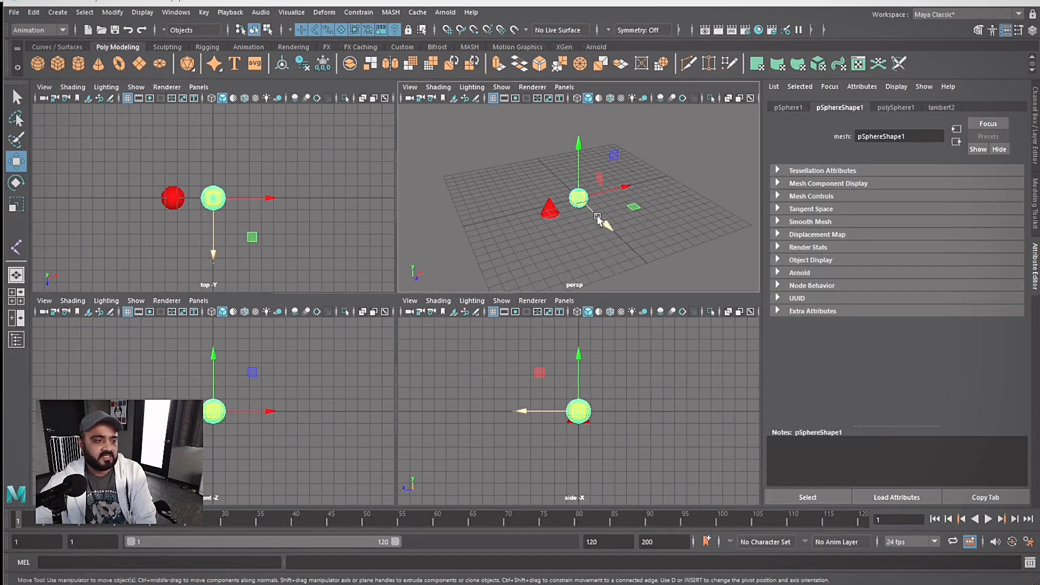
mouse_move(598, 218)
mouse_down()
mouse_move(625, 250)
mouse_move(598, 222)
mouse_up()
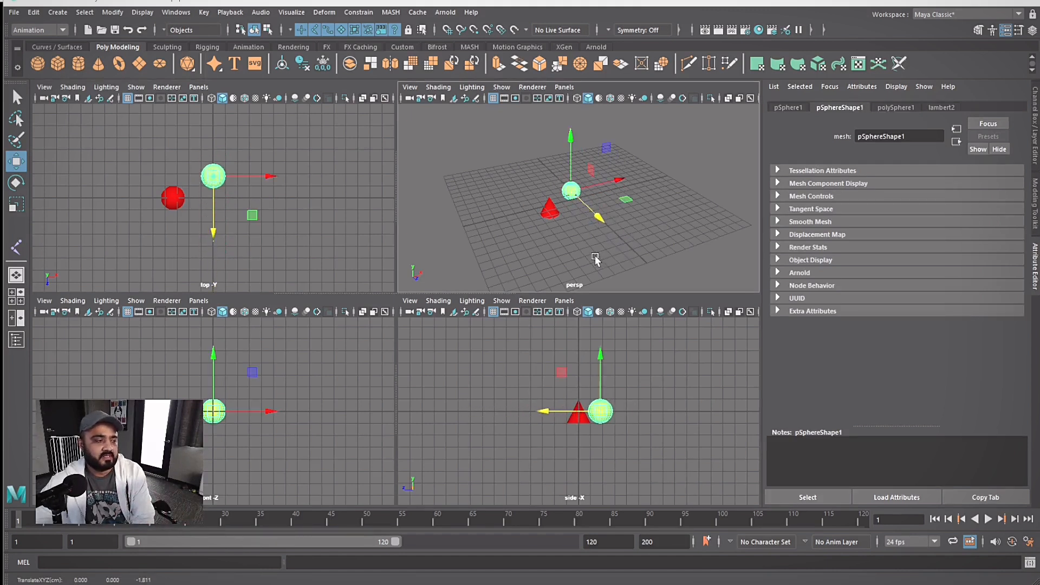
mouse_move(568, 167)
mouse_down()
mouse_move(569, 132)
mouse_move(578, 181)
mouse_move(577, 138)
mouse_move(578, 156)
mouse_up()
click(290, 367)
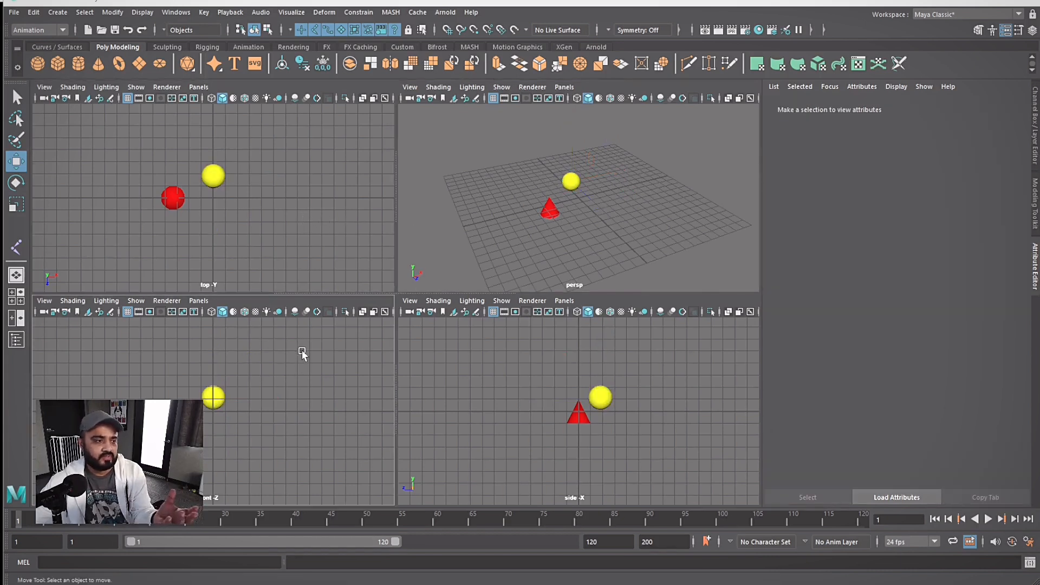
- Select the sphere again in the perspective view and move it along Z to about -2.27
click(474, 142)
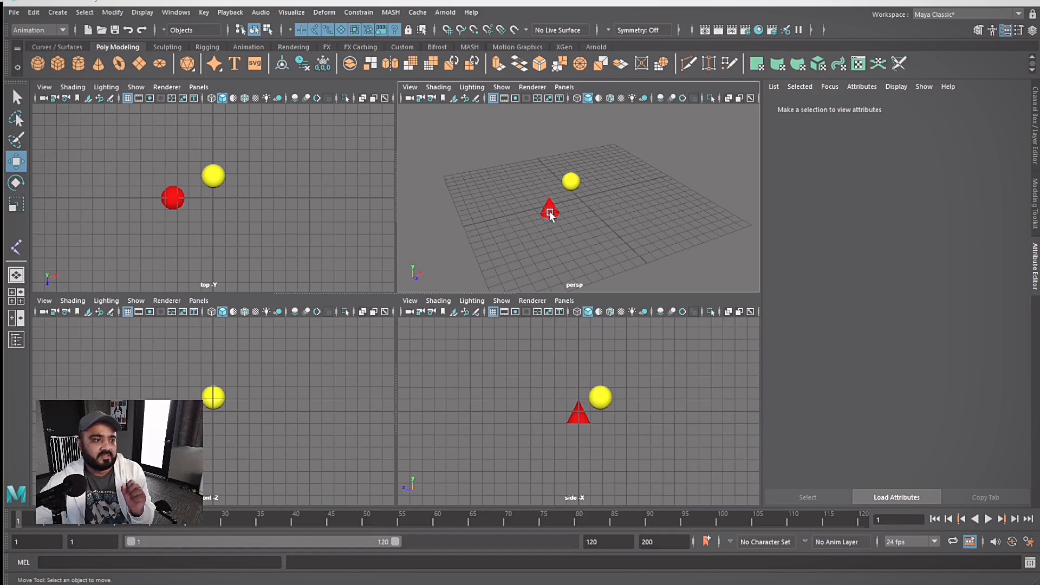
click(575, 191)
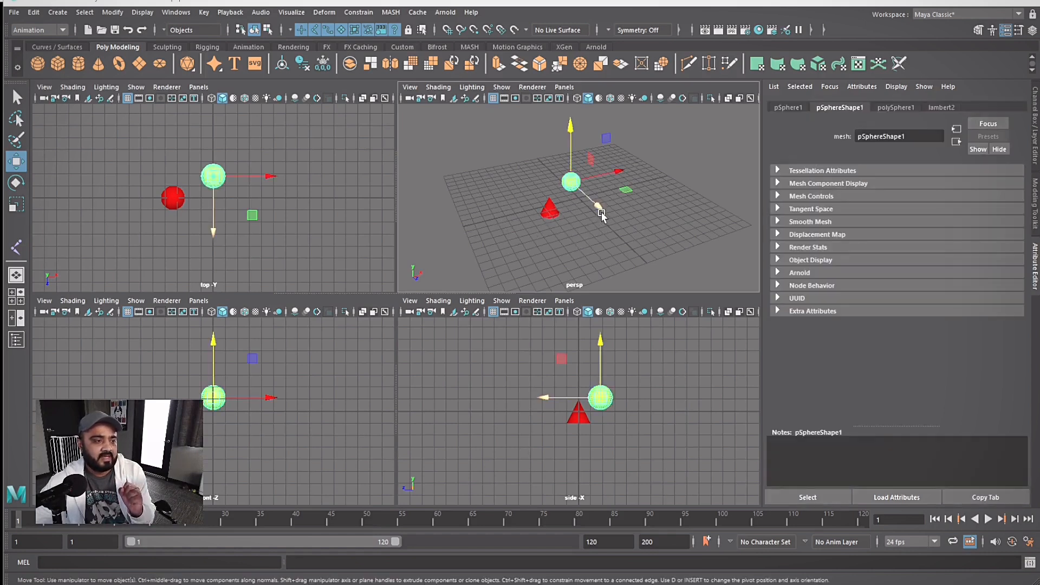
mouse_move(600, 212)
mouse_down()
mouse_move(590, 201)
mouse_move(637, 239)
mouse_move(606, 212)
mouse_up()
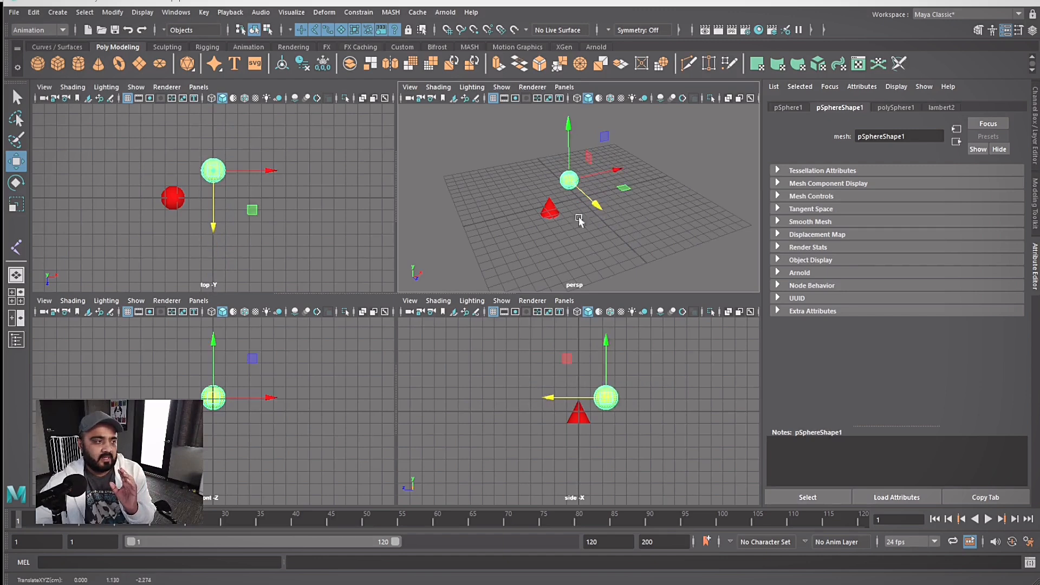
- In the top view, move the sphere to about -2.95 on Z, move it freely to about X 0.53, Z -1.84, and deselect it
click(238, 200)
click(213, 170)
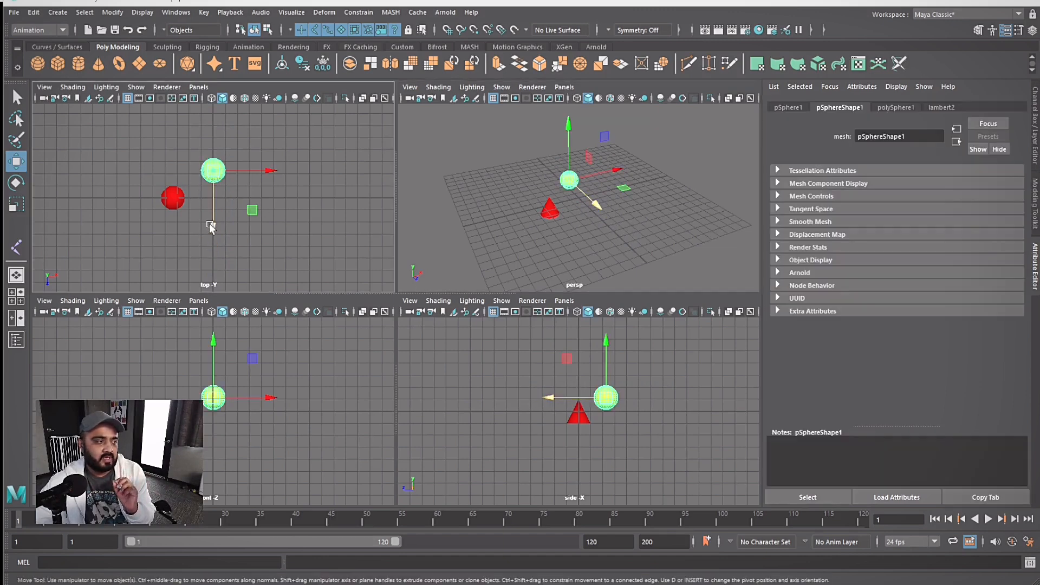
drag(212, 228, 212, 205)
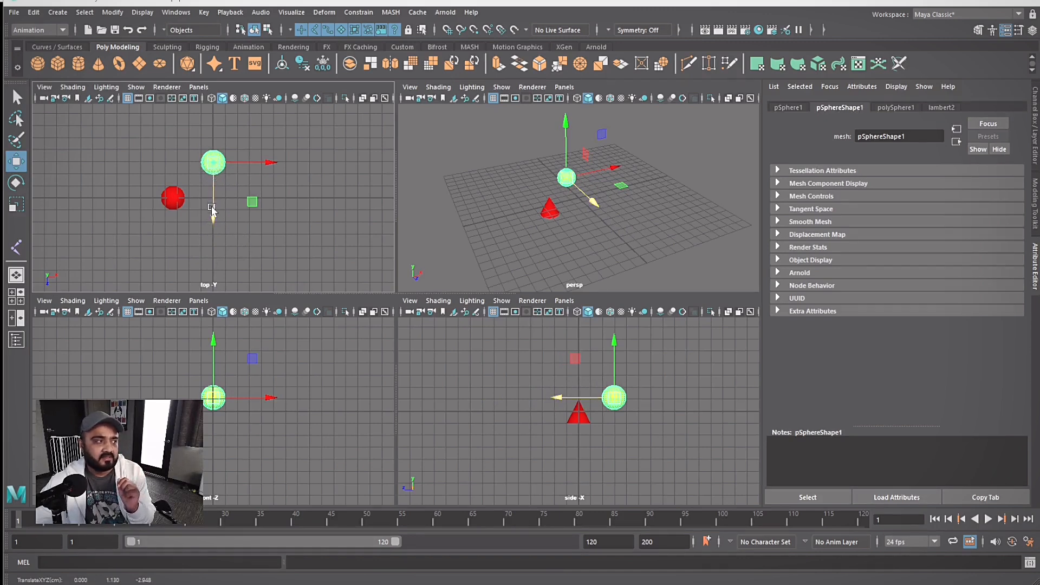
mouse_move(215, 165)
mouse_down()
mouse_move(218, 207)
mouse_move(199, 156)
mouse_move(276, 190)
mouse_move(198, 157)
mouse_move(237, 206)
mouse_move(197, 204)
mouse_move(227, 167)
mouse_move(263, 186)
mouse_move(219, 175)
mouse_up()
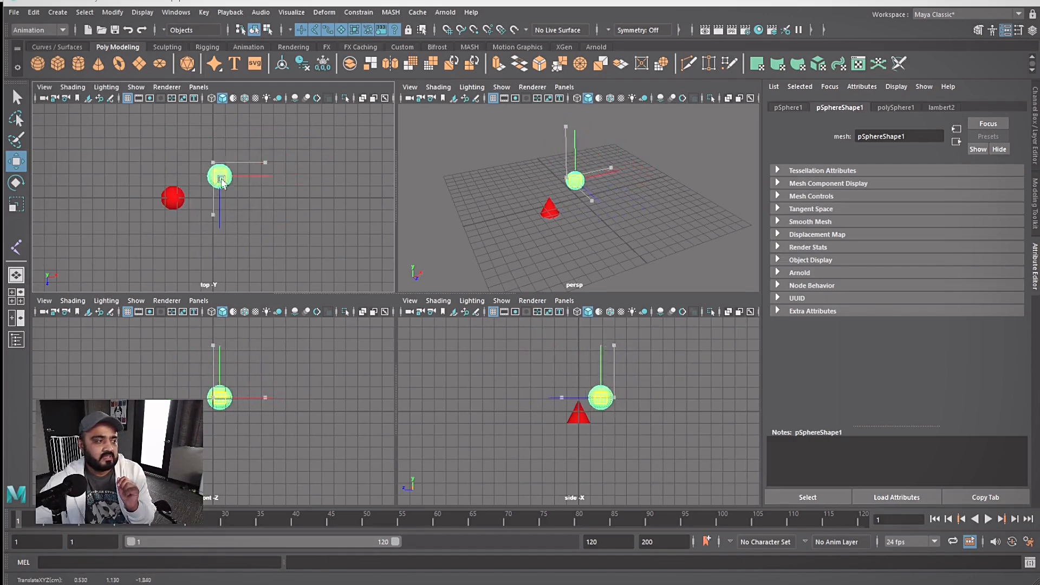
click(561, 359)
click(640, 385)
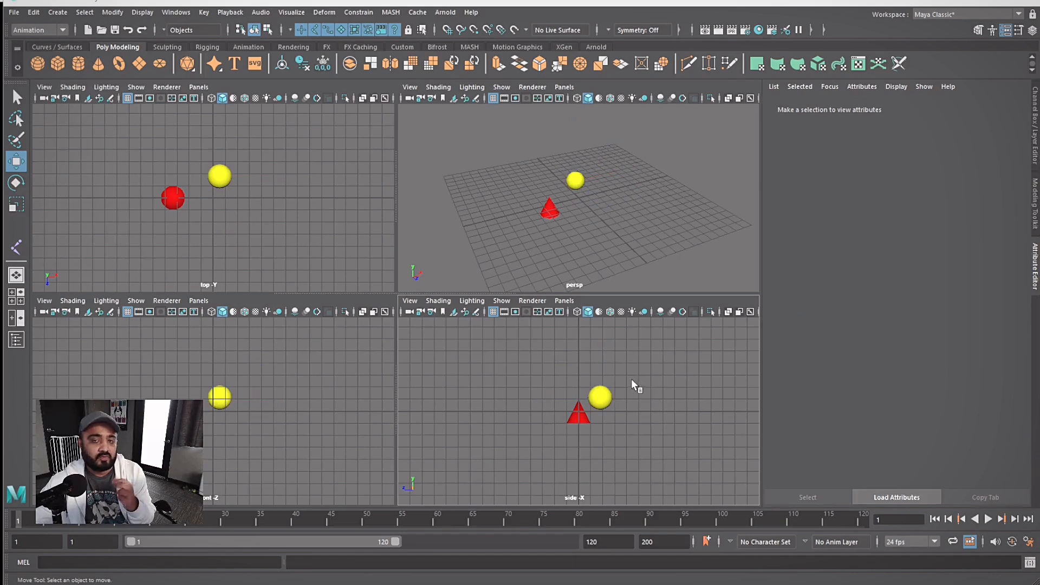
- Select the sphere and move it freely in the front view to about X 1.45, Y 2.38
click(599, 408)
click(624, 395)
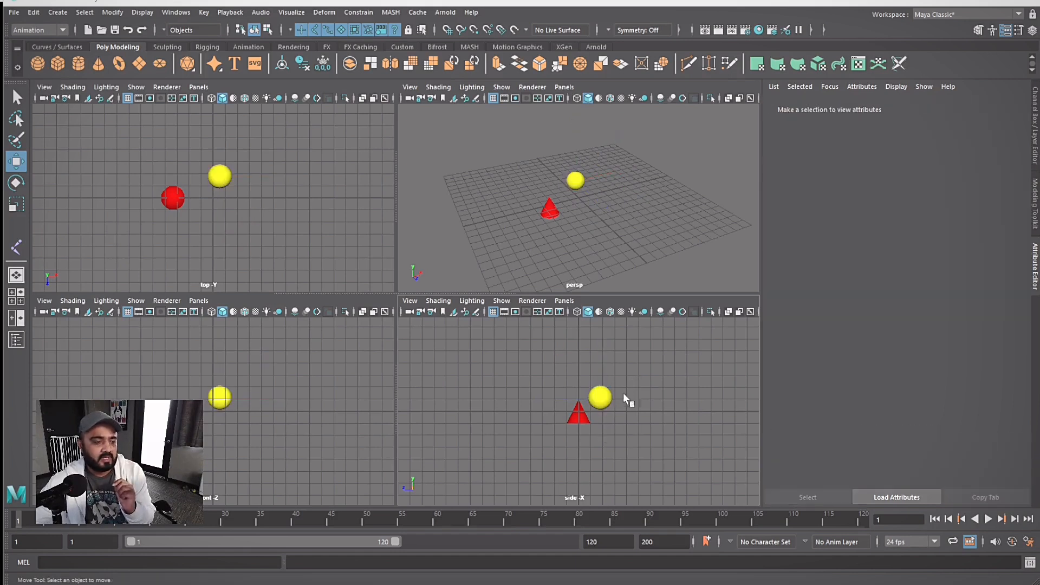
click(599, 401)
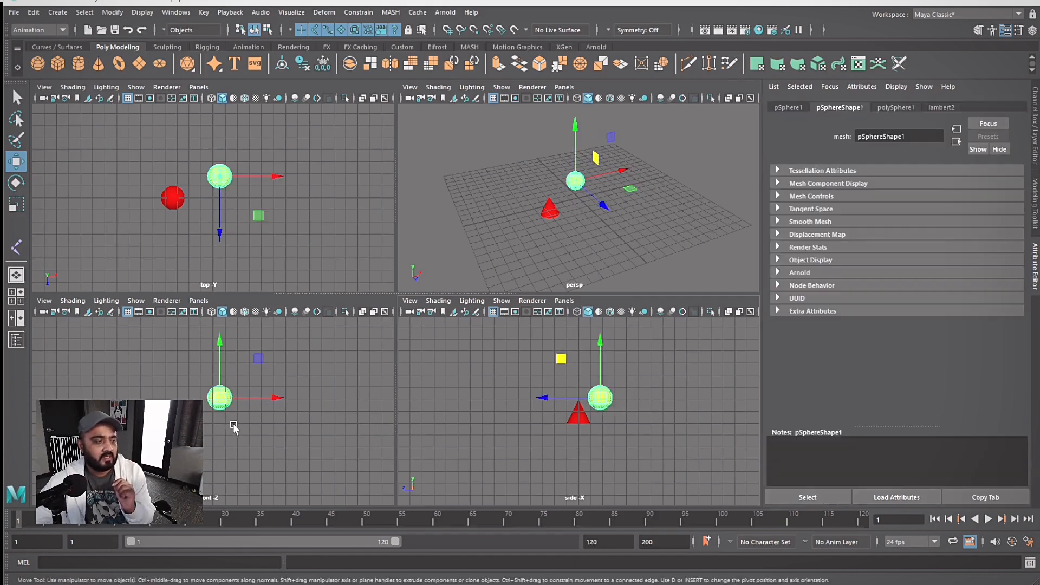
click(219, 351)
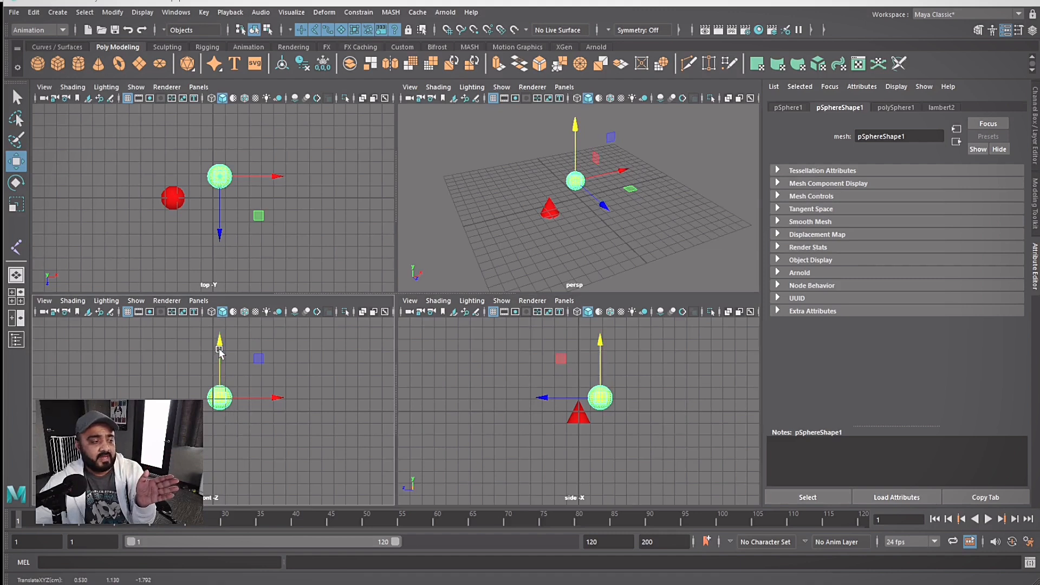
click(253, 399)
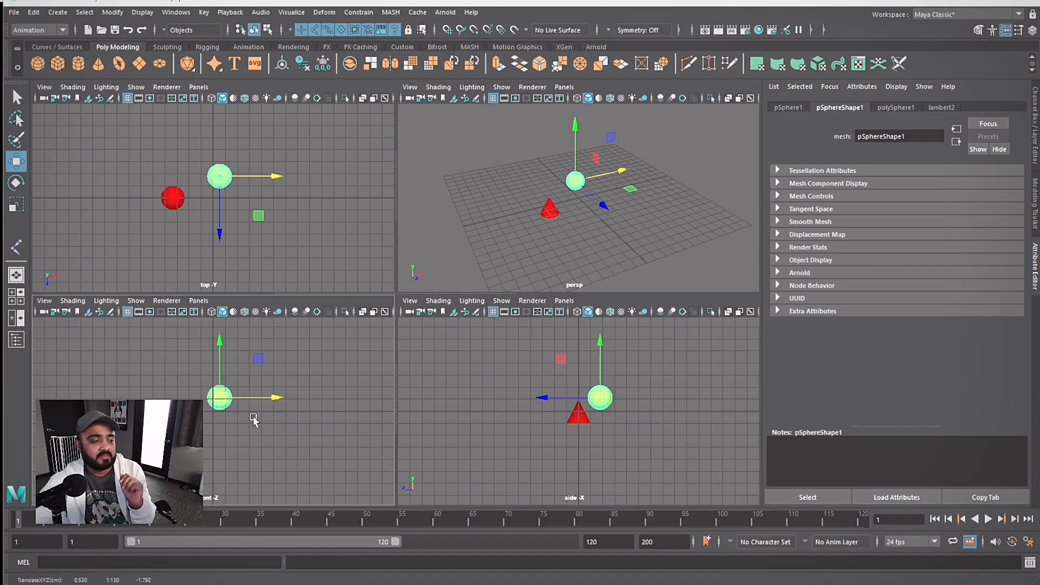
click(252, 420)
click(222, 403)
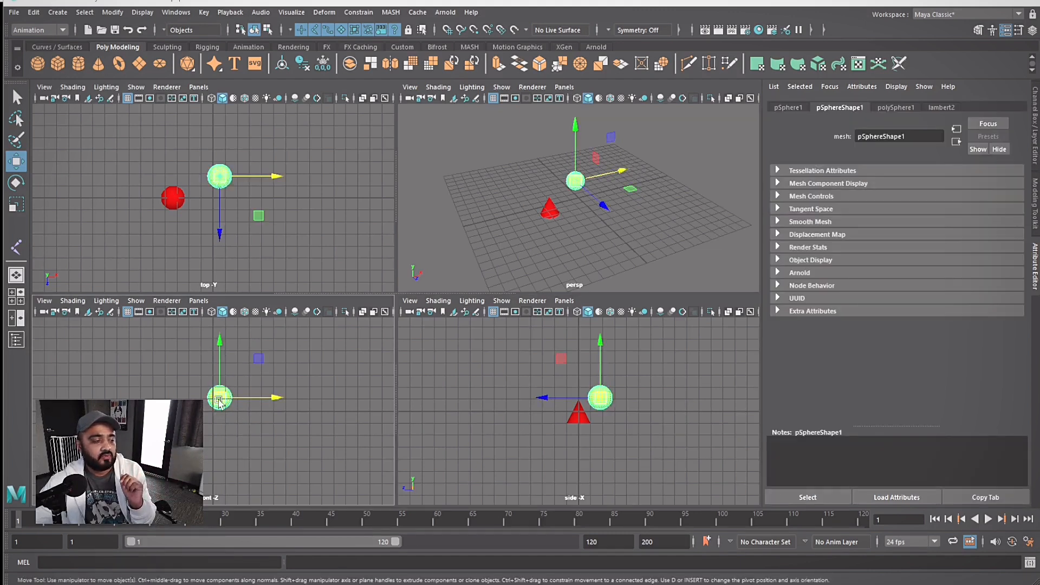
drag(219, 401, 277, 404)
key(ctrl+z)
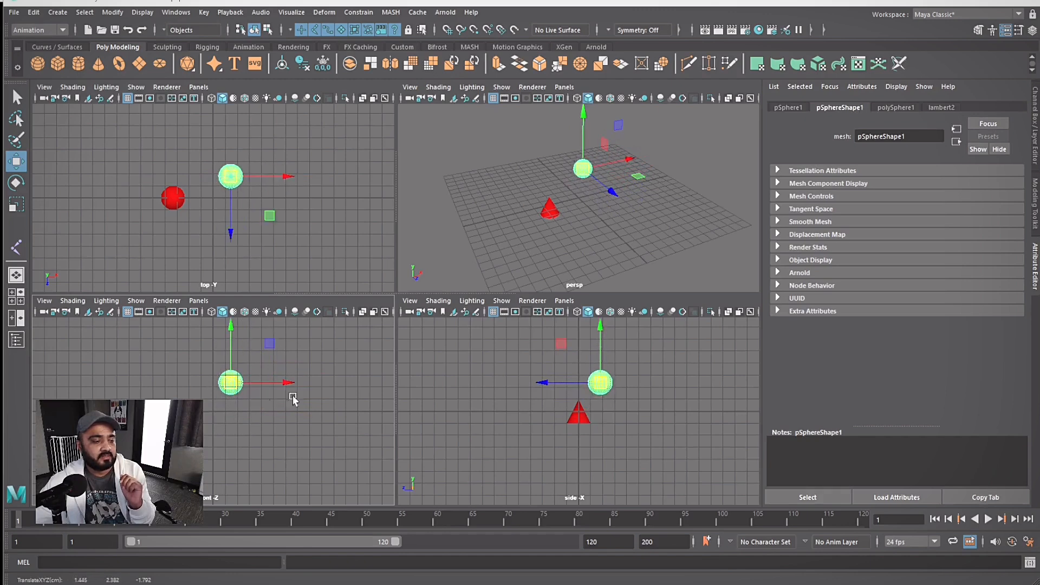
- In the top view, move the sphere to about X 0.67, Z 1.43, and back to about X 1.69, Z -1.31
click(669, 391)
click(239, 184)
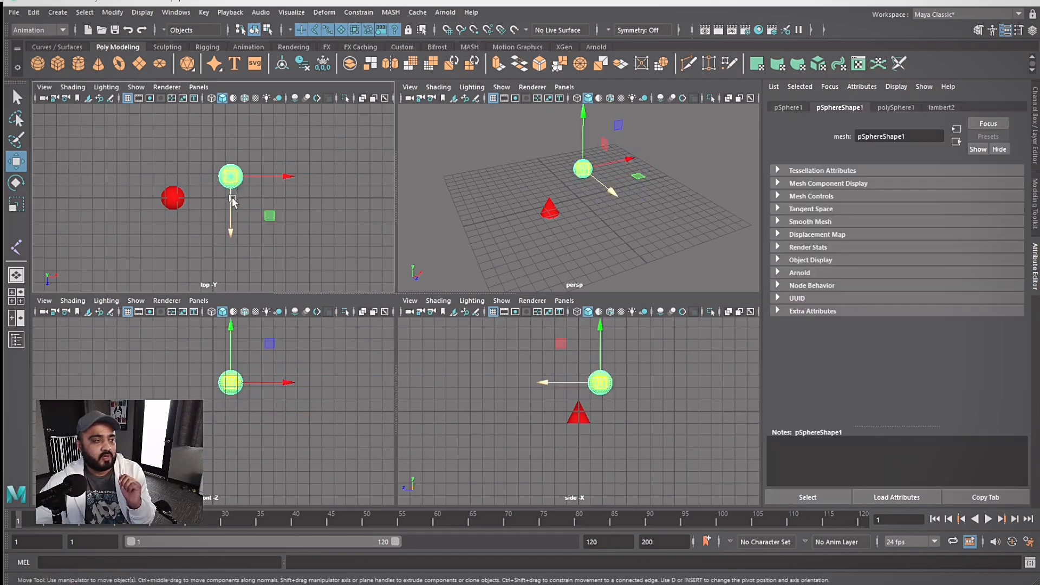
drag(239, 184, 221, 223)
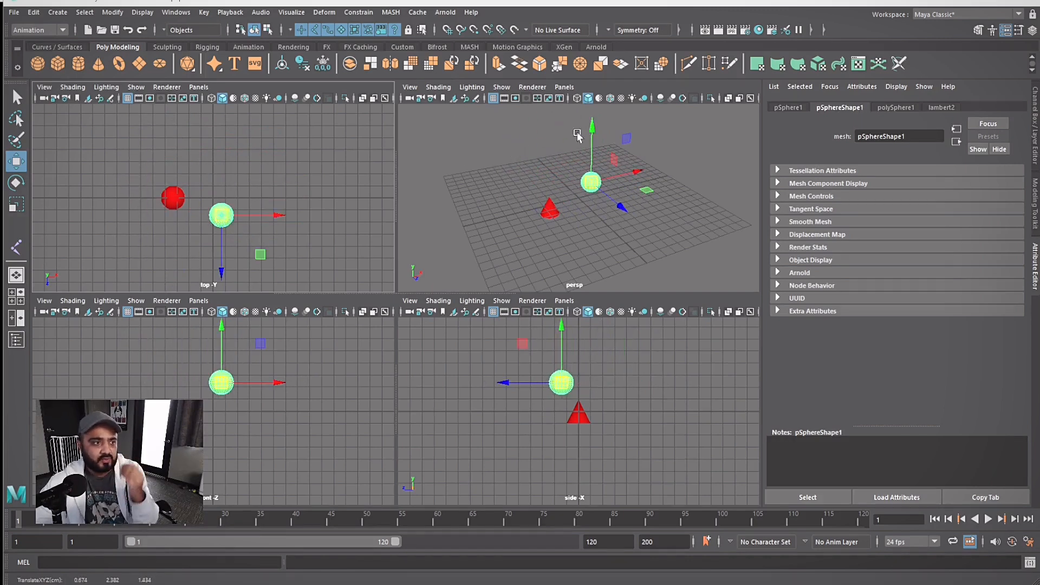
drag(220, 222, 232, 192)
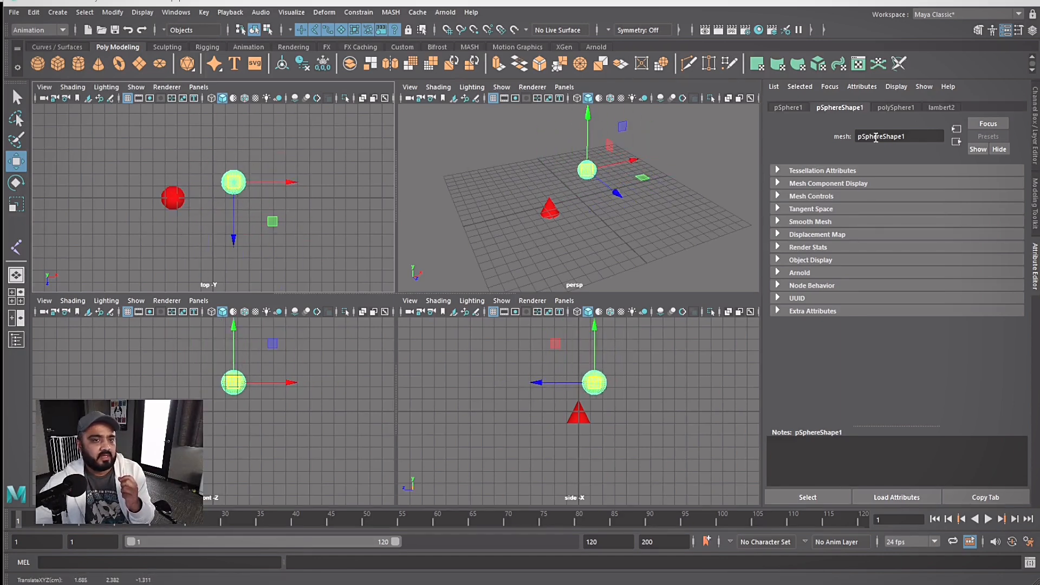
- Show the Channel Box and move the sphere in the top and front views to about X 2.18, Y 1.64, Z -1.27
click(1036, 112)
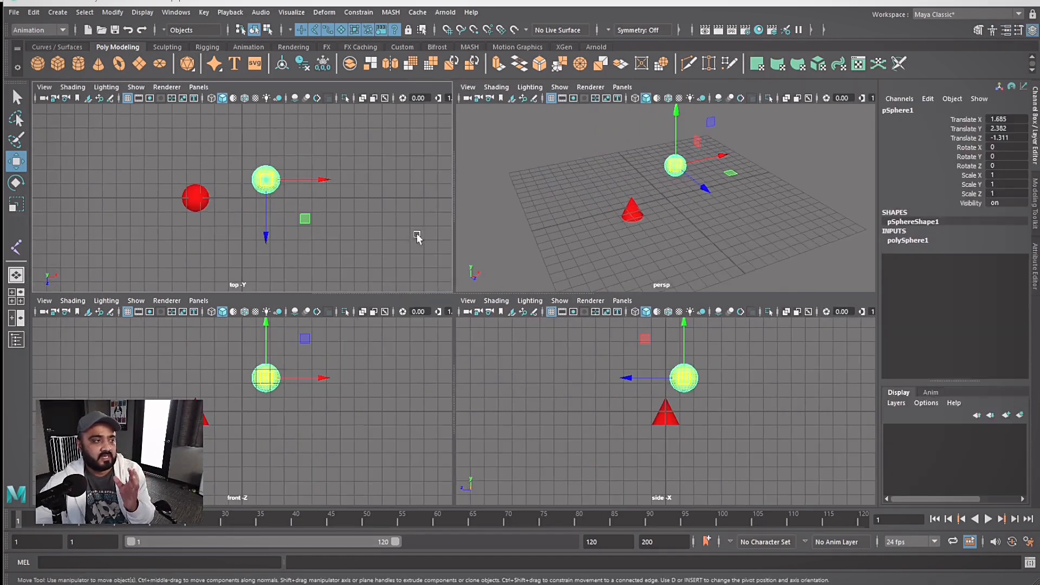
click(344, 202)
click(259, 190)
drag(259, 190, 286, 190)
click(314, 401)
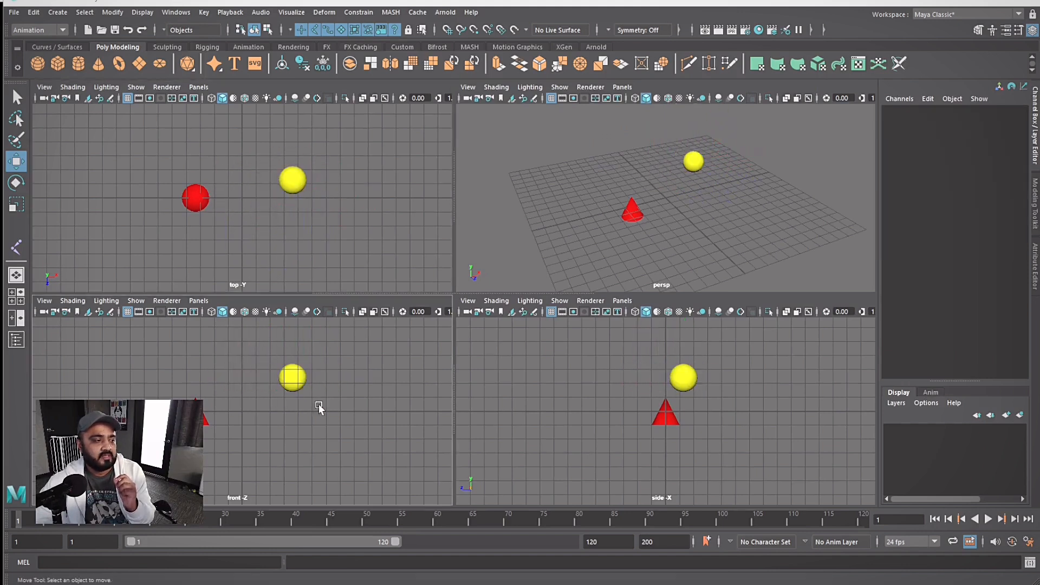
click(293, 383)
drag(292, 386, 272, 396)
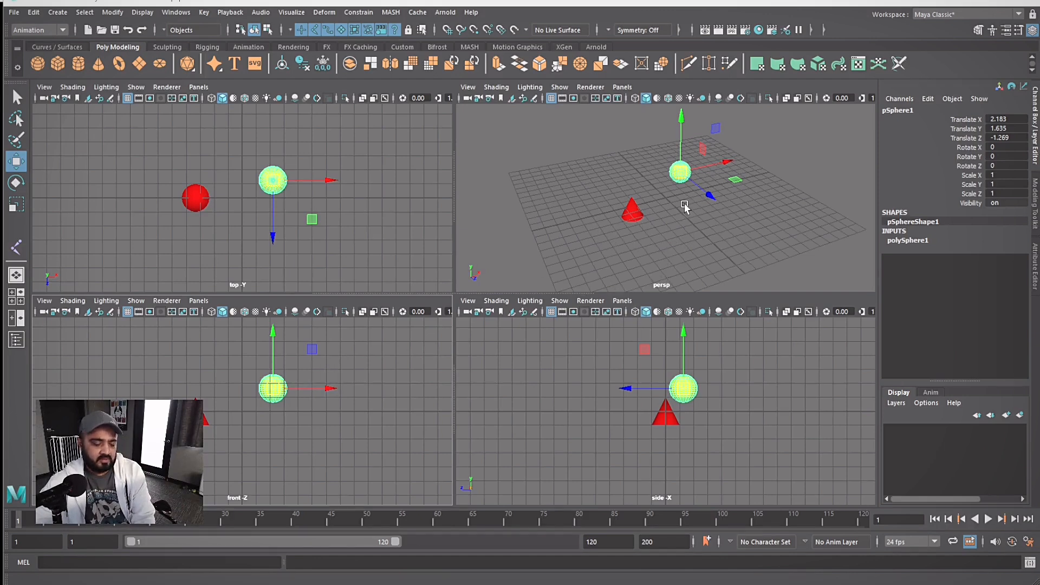
- Maximize the perspective view, return to the four-view layout, and resize the panes to enlarge the perspective view
key(space)
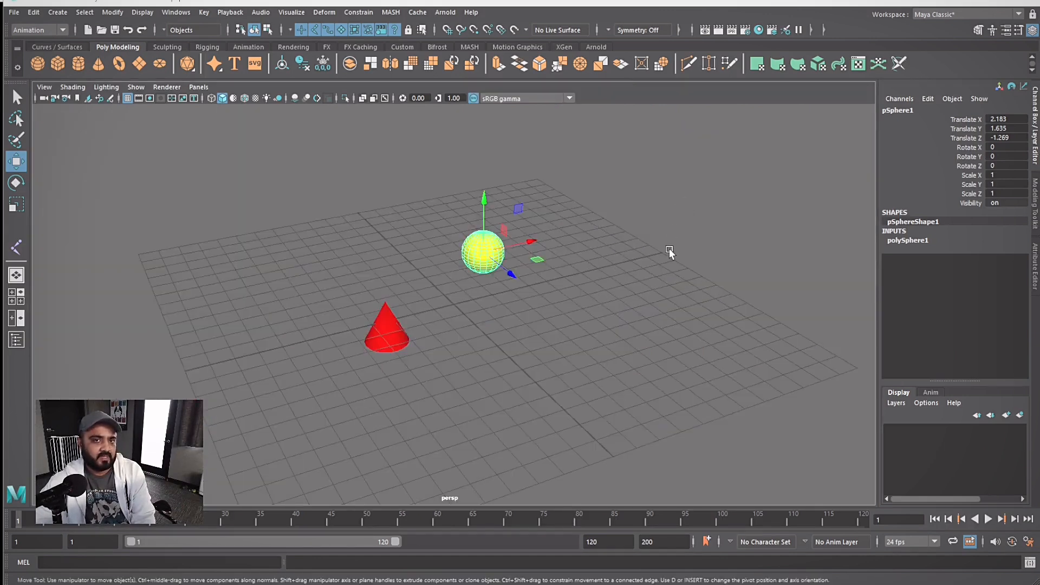
click(14, 301)
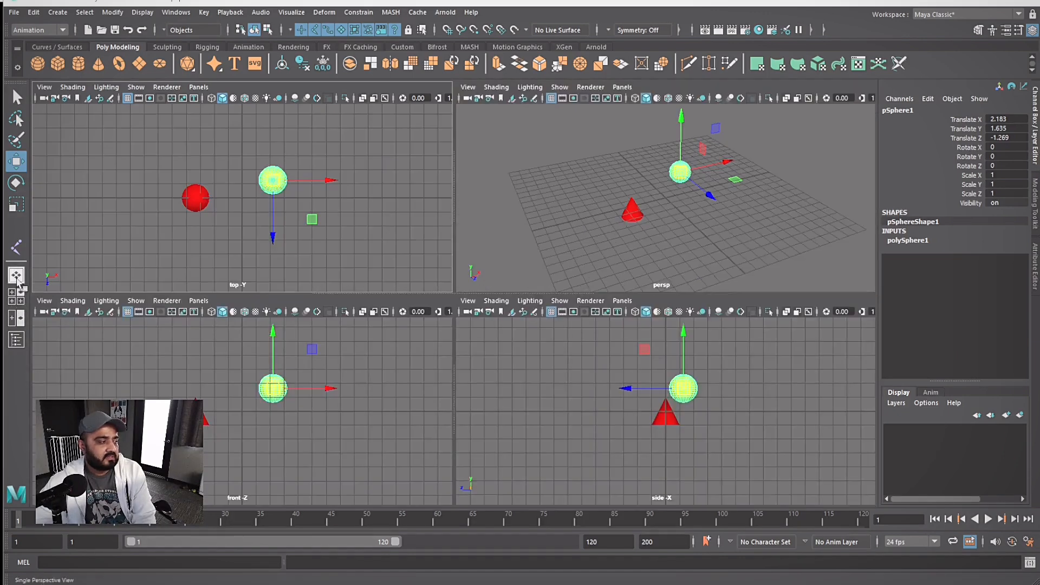
click(18, 304)
click(18, 304)
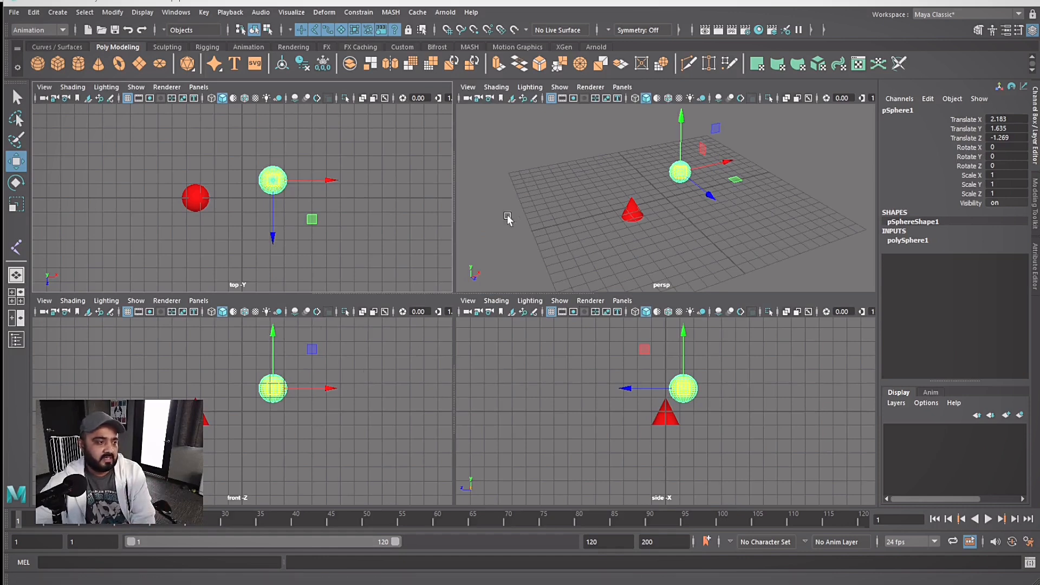
drag(429, 295, 279, 307)
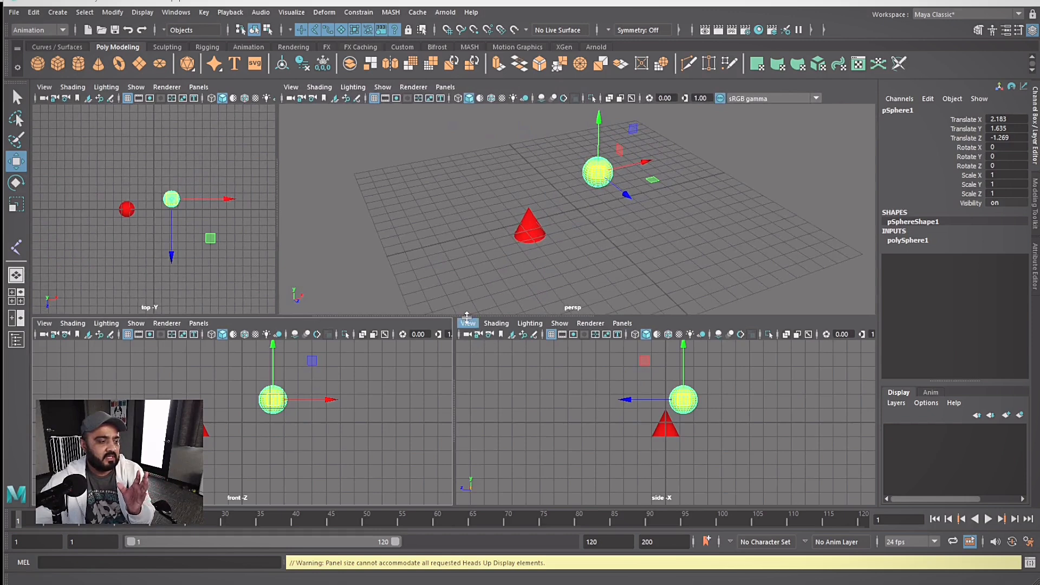
drag(467, 317, 465, 347)
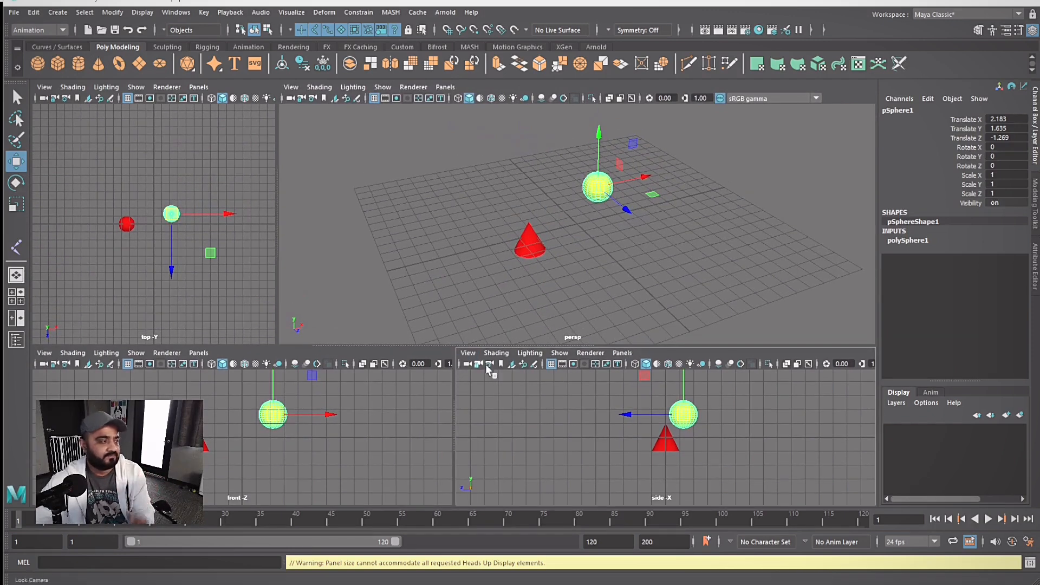
- Switch to the side-by-side Front/Persp layout and show the Outliner beside it
click(20, 323)
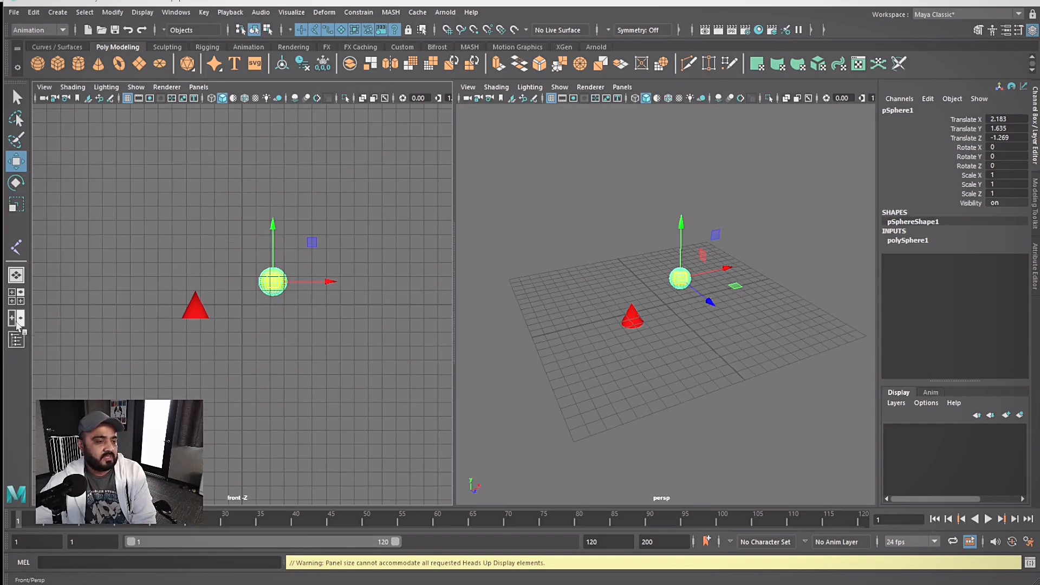
click(17, 337)
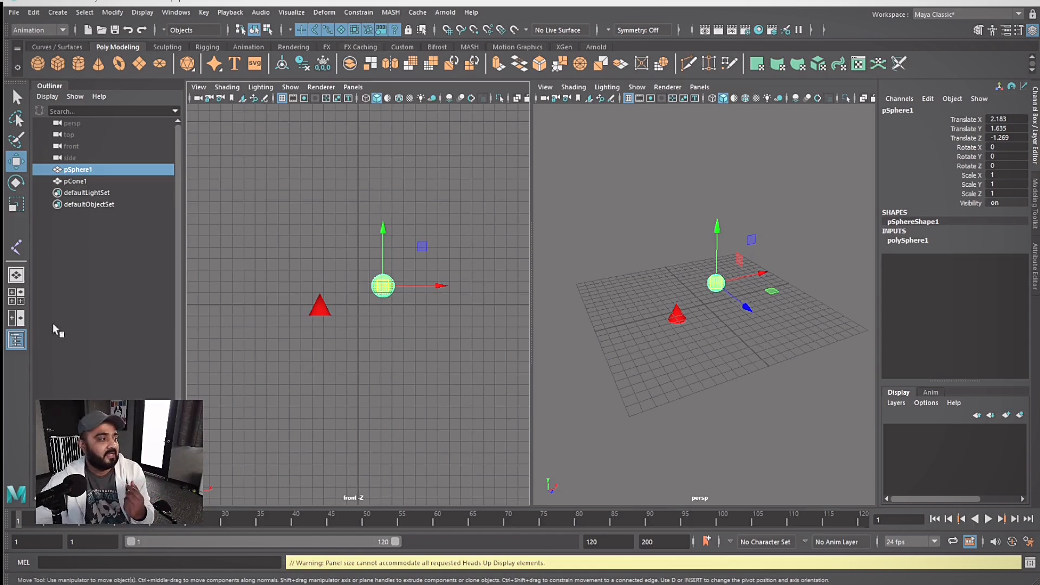
click(19, 339)
click(21, 338)
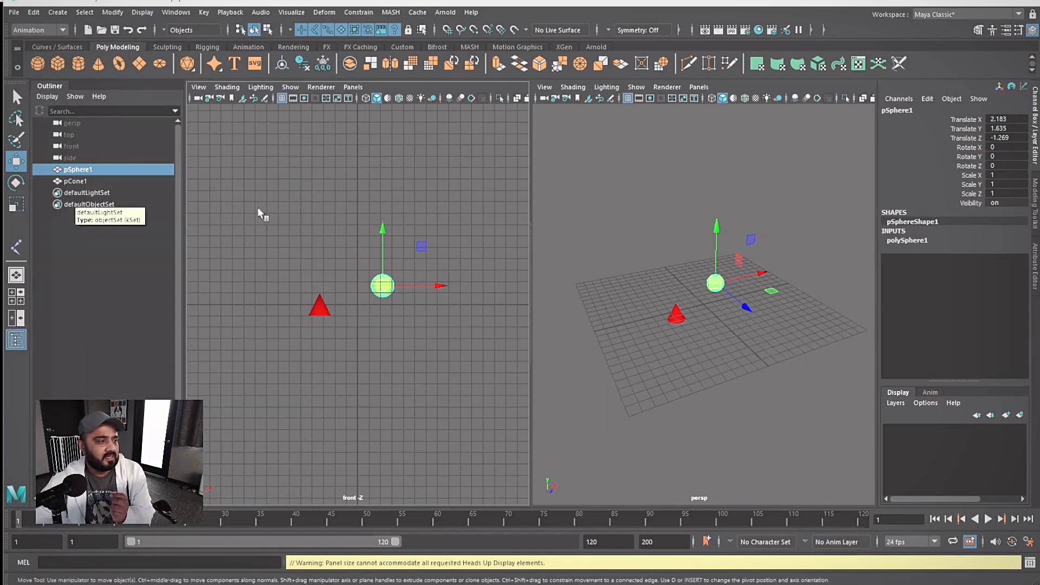
- Select both the sphere and the cone in the perspective view and delete them
click(642, 287)
click(720, 283)
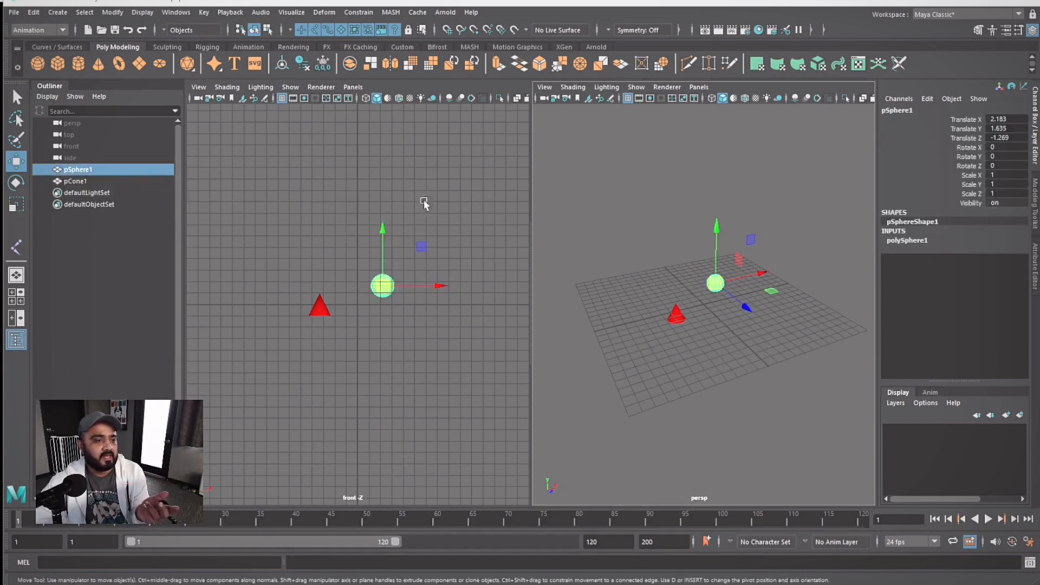
click(704, 339)
click(678, 316)
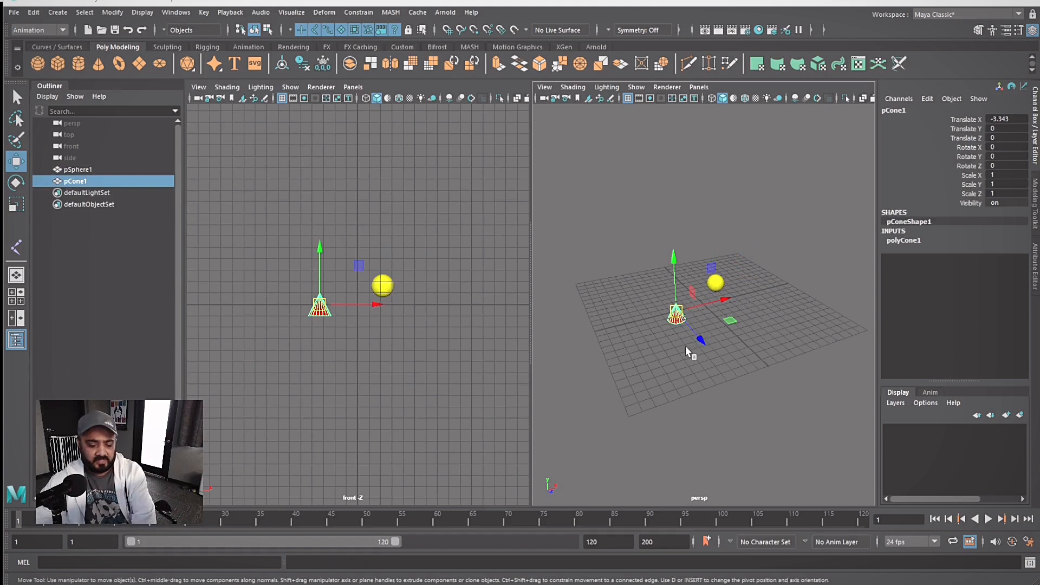
drag(743, 256, 644, 358)
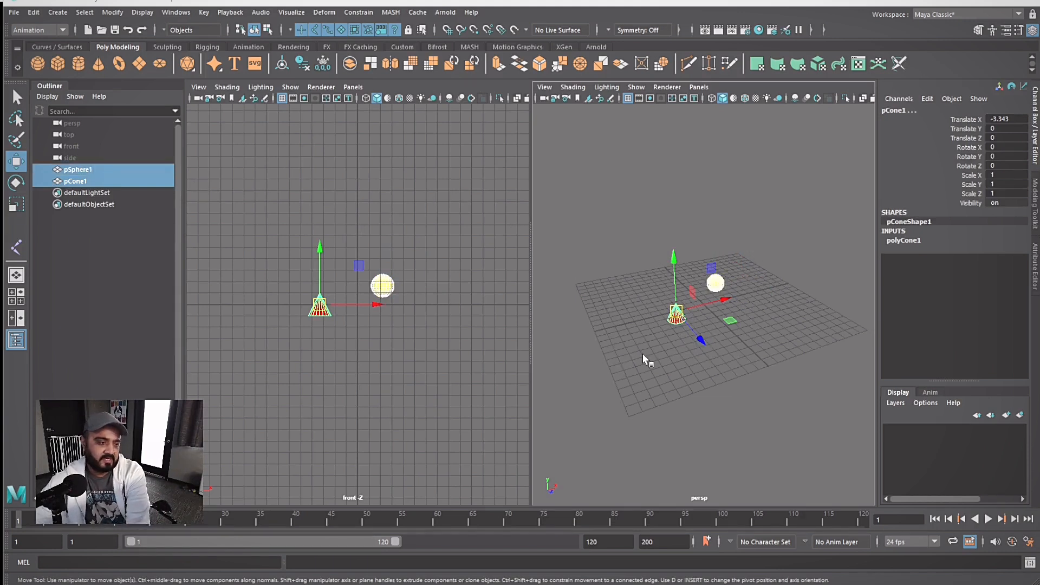
click(775, 244)
drag(768, 221, 616, 362)
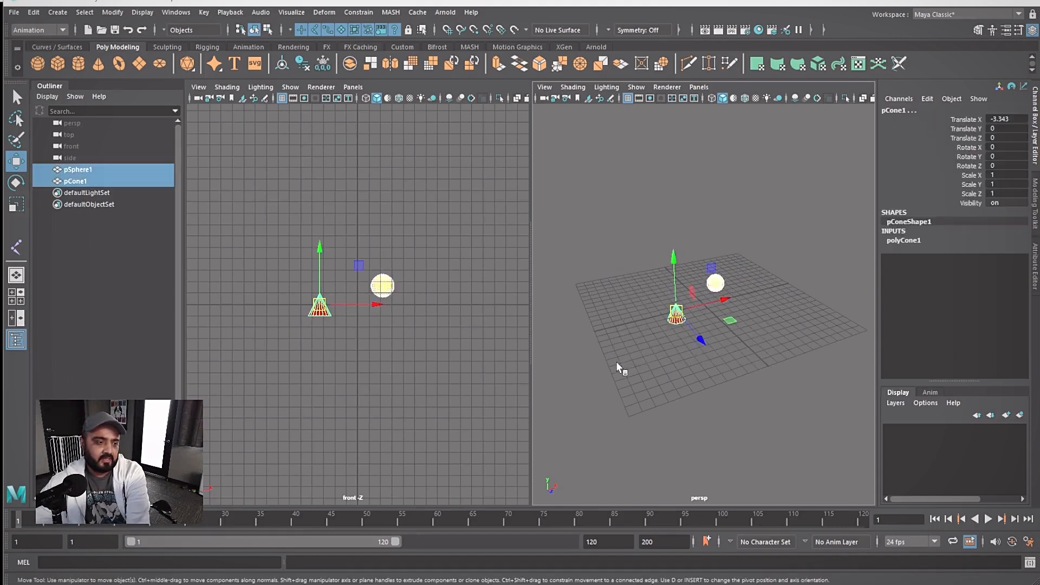
key(Delete)
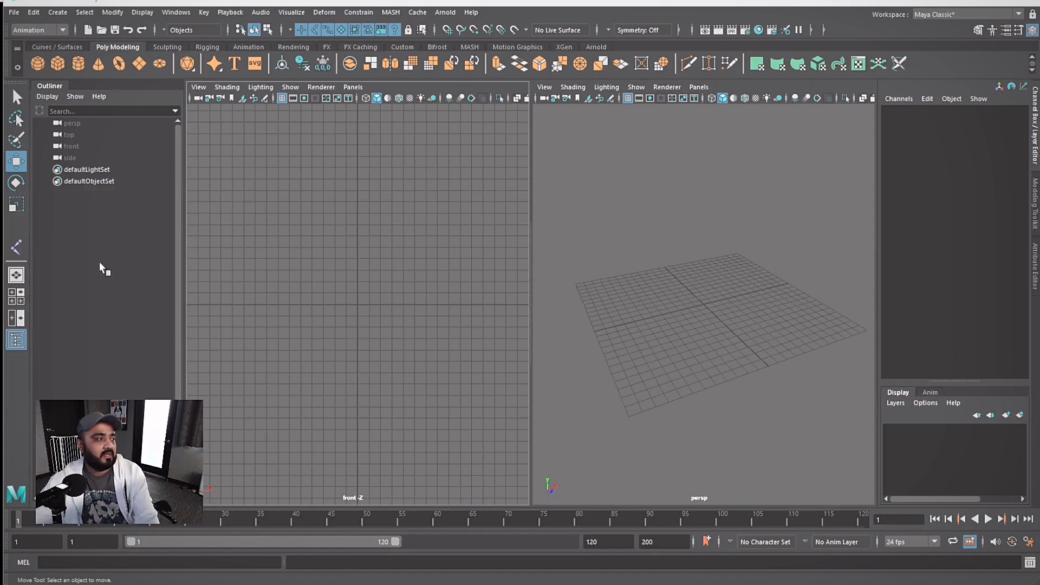
- Create a polygon sphere at the origin and rename it ball in the Outliner
click(38, 64)
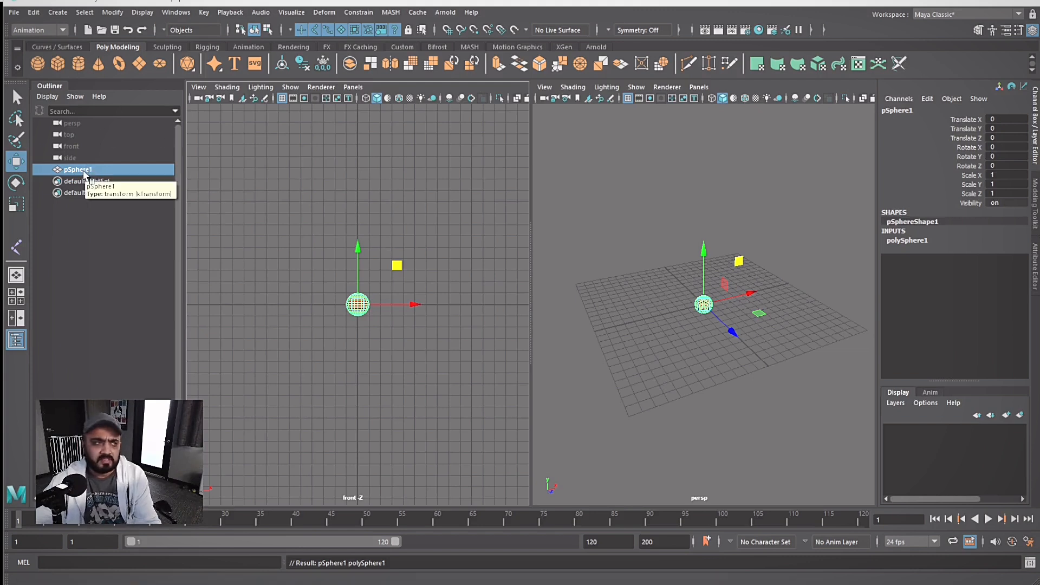
double_click(84, 171)
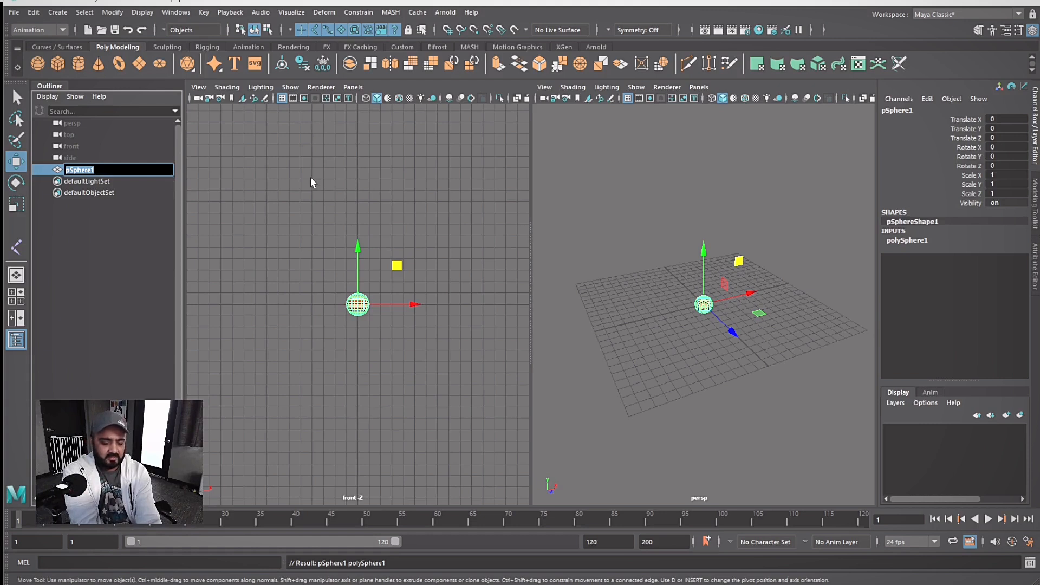
text(ba)
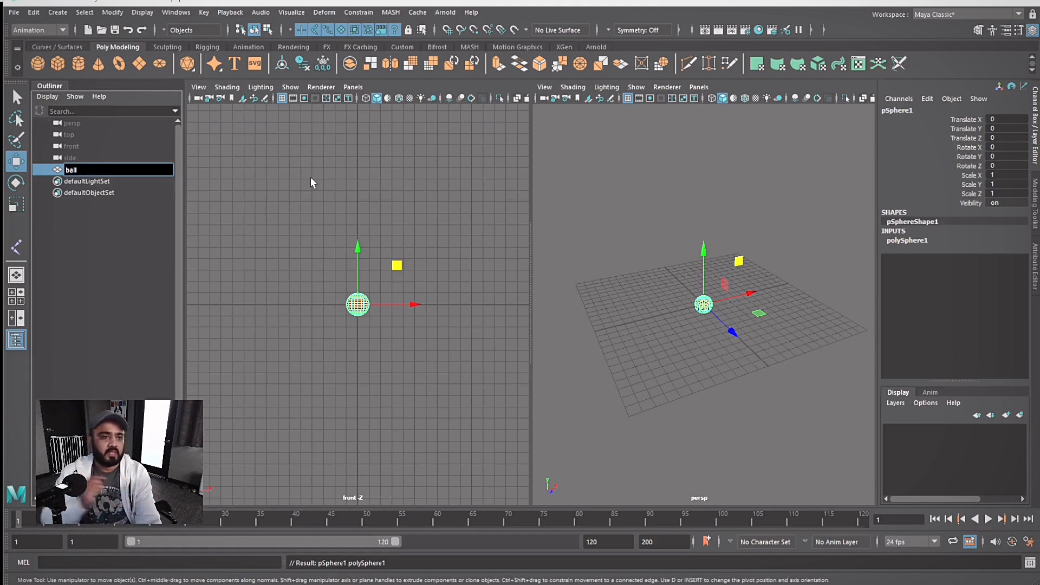
text(ll)
key(Return)
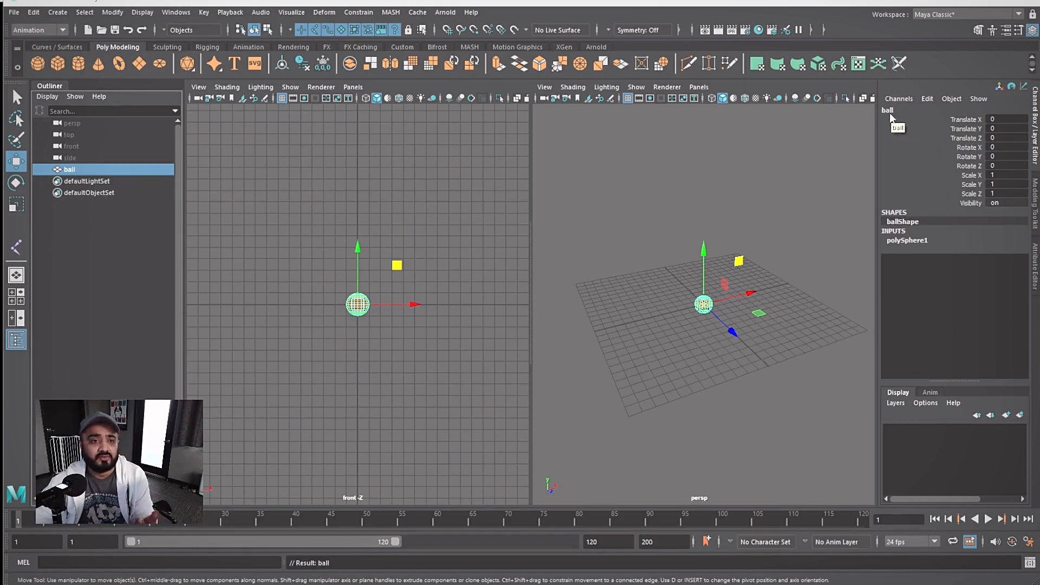
- Show the ball's transform attributes in the Attribute Editor
click(1032, 277)
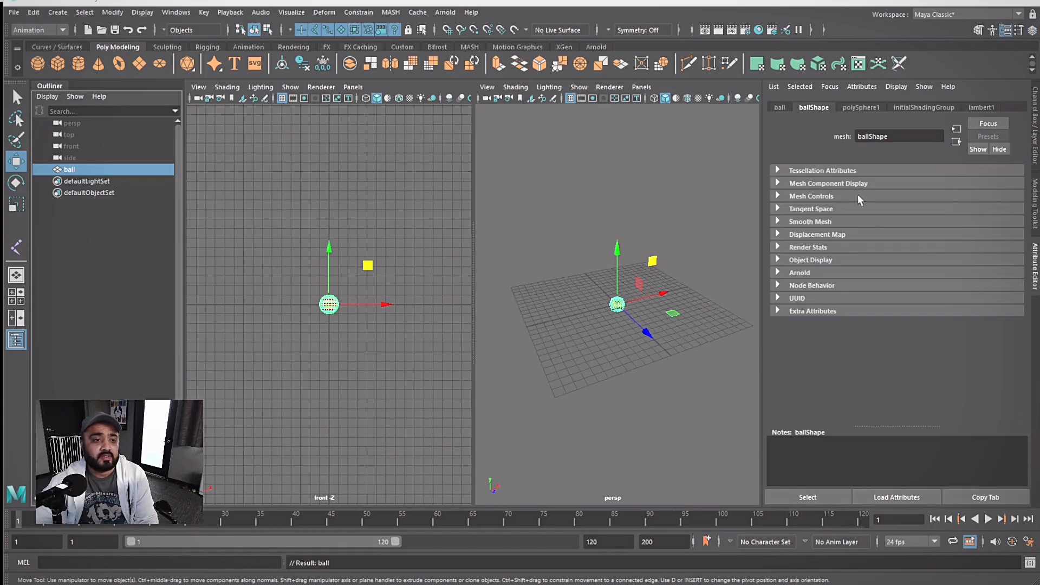
click(780, 108)
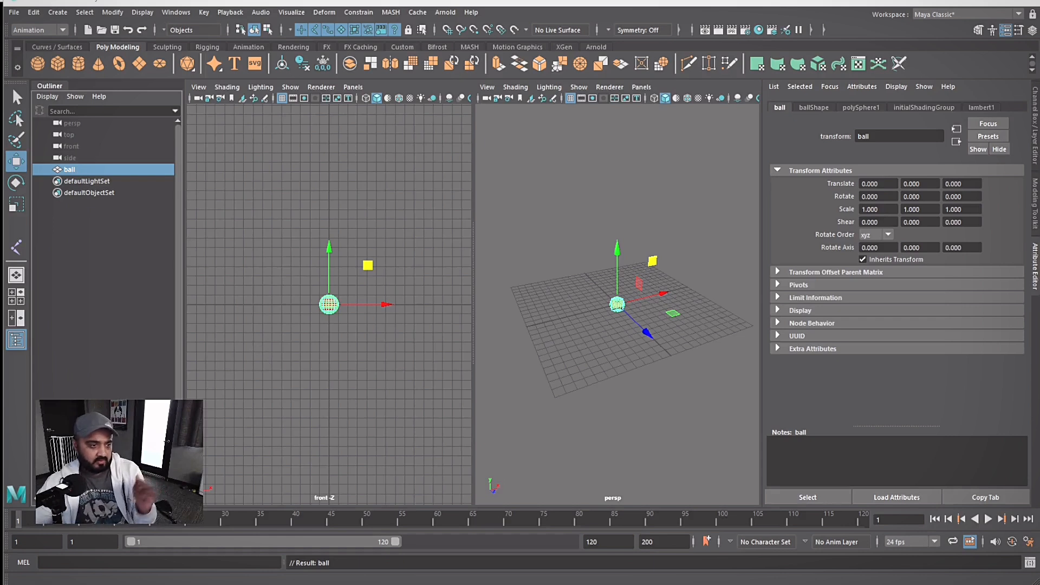
- Start timeline playback, scrub back to frame 1, and play the timeline forward again
key(alt+v)
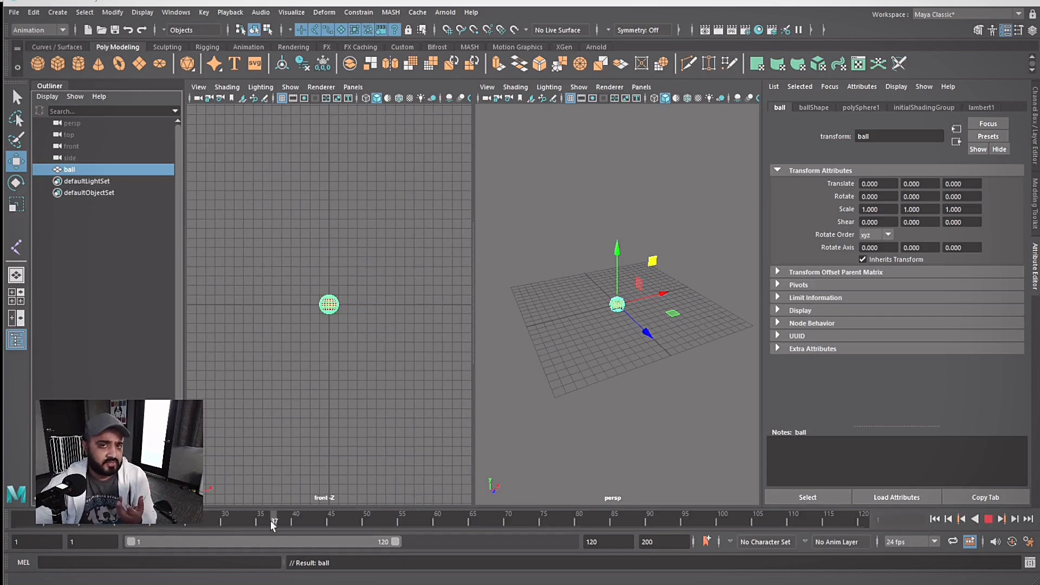
drag(272, 526, 19, 525)
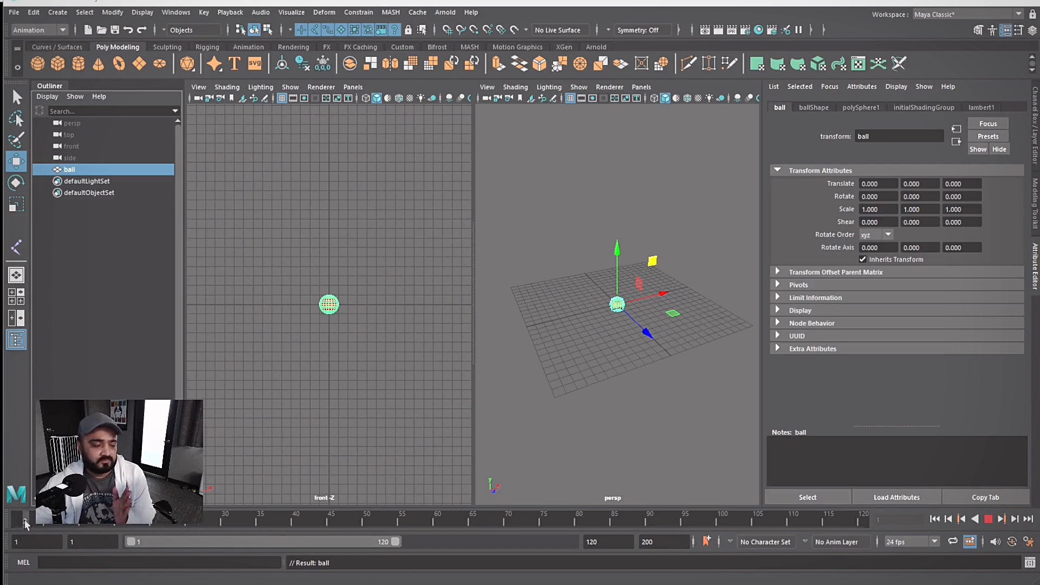
drag(25, 521, 2, 522)
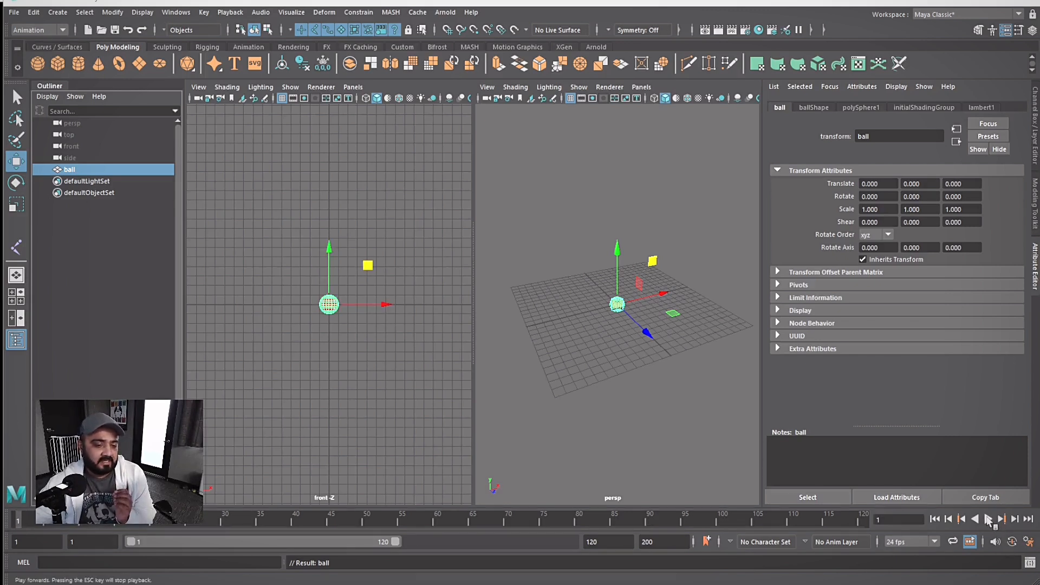
click(987, 519)
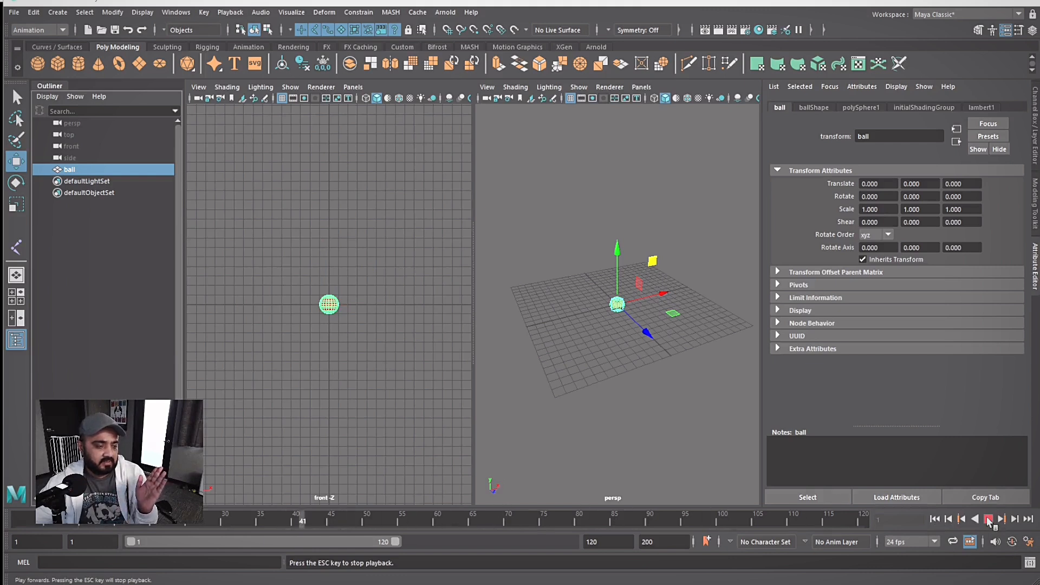
- Stop the playback, return to frame 1, and extend the playback range to end at frame 200
click(988, 519)
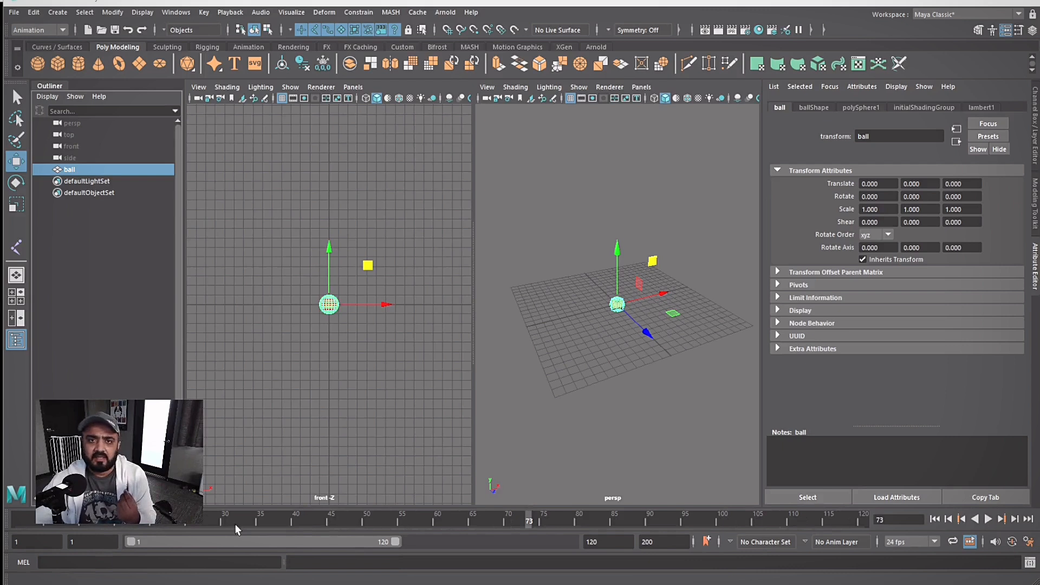
click(934, 519)
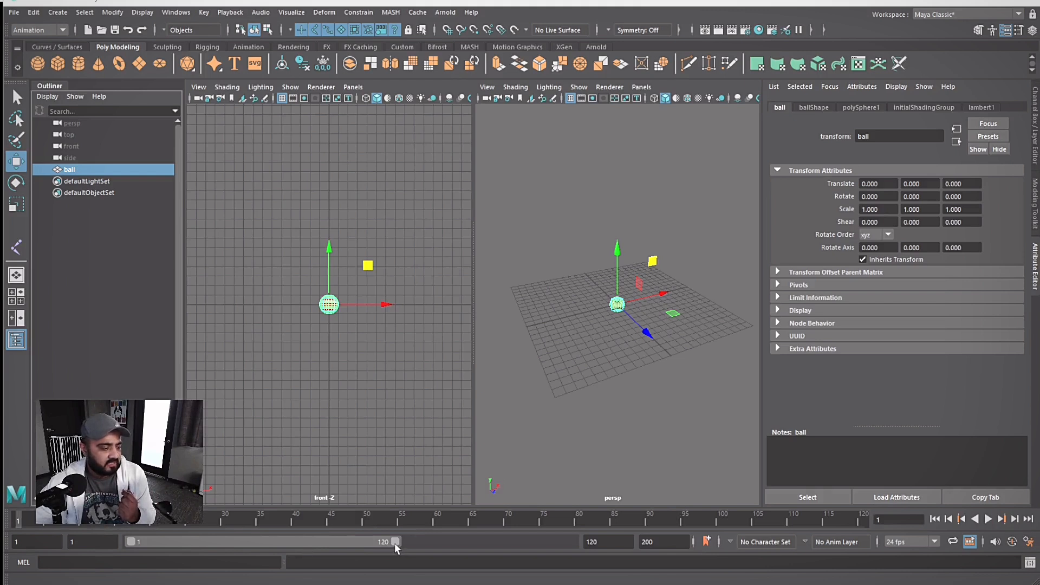
drag(395, 545, 557, 544)
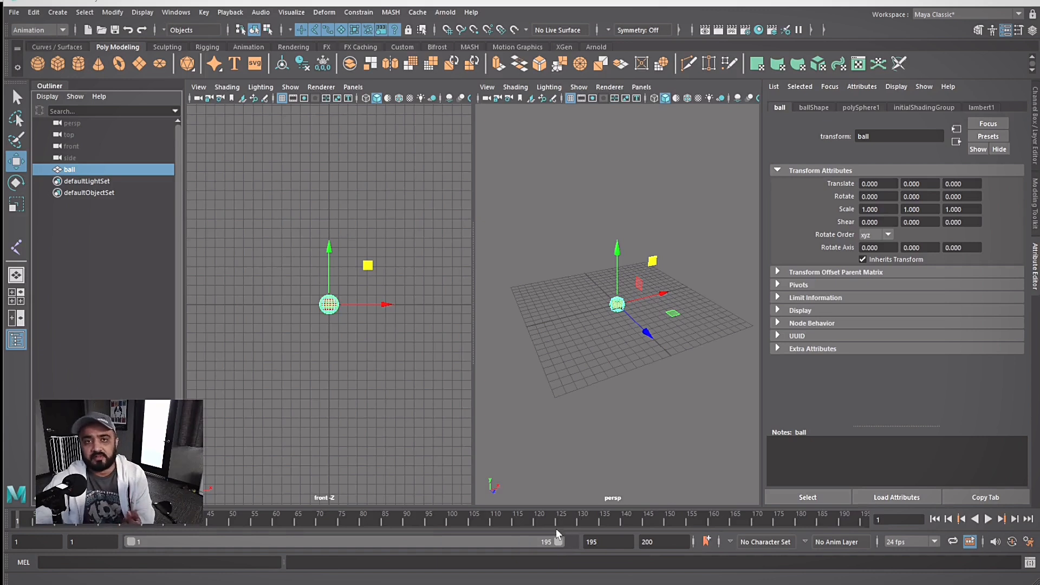
drag(558, 541, 584, 542)
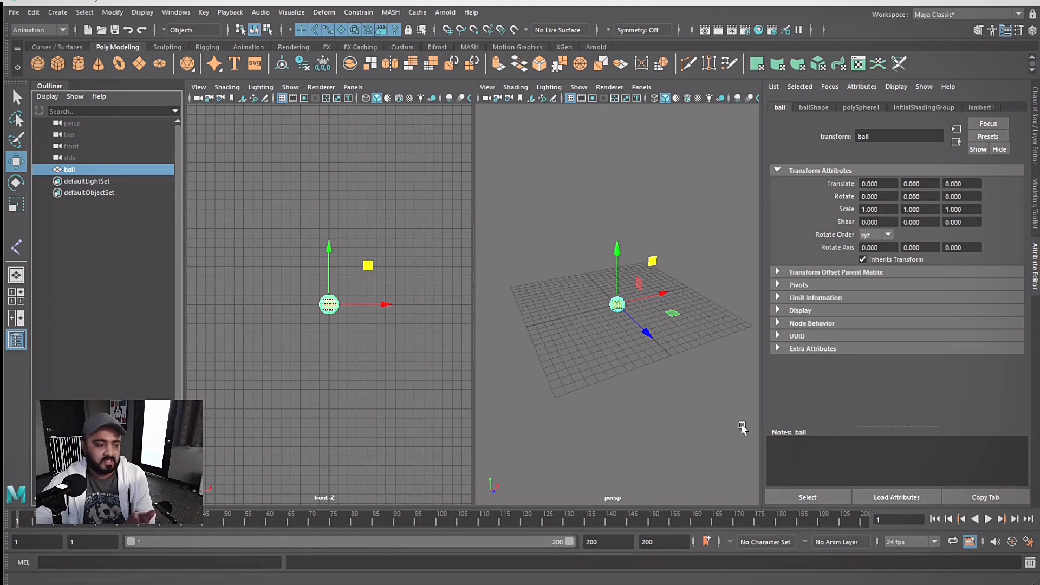
- Open the Script Editor and select and deselect the ball in both views to examine the logged commands
click(660, 447)
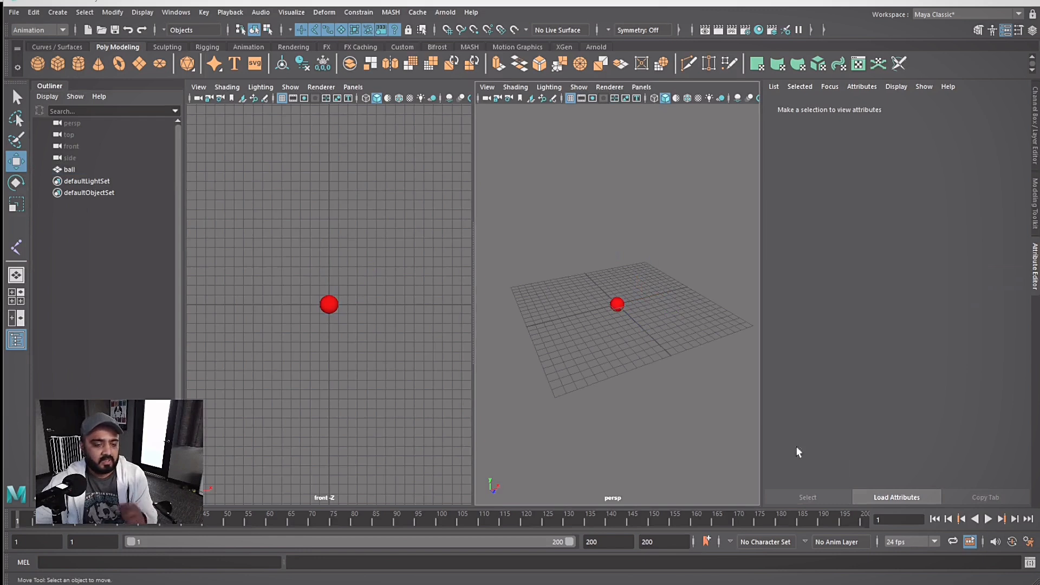
click(1028, 565)
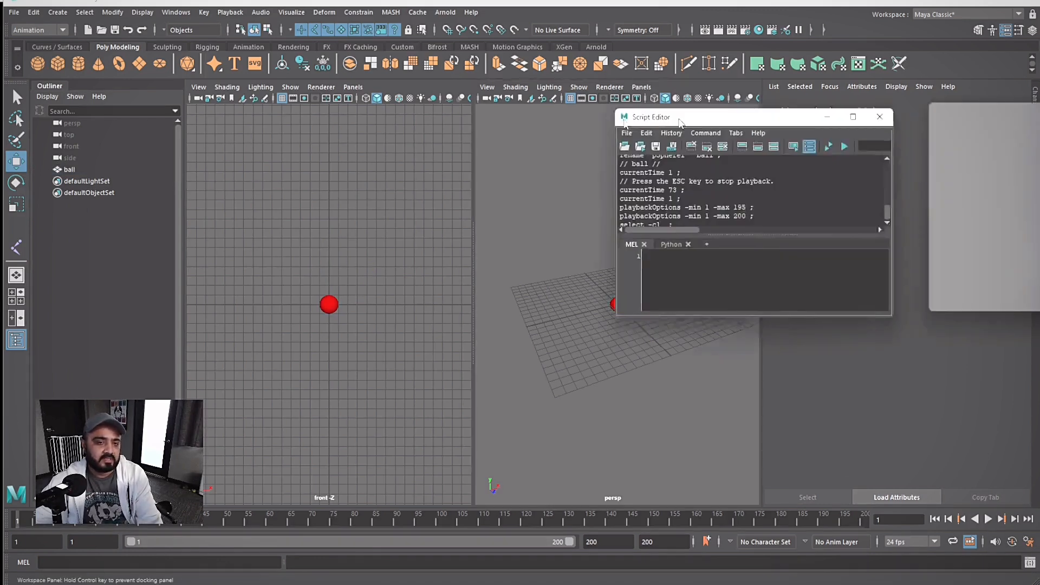
drag(680, 122, 299, 145)
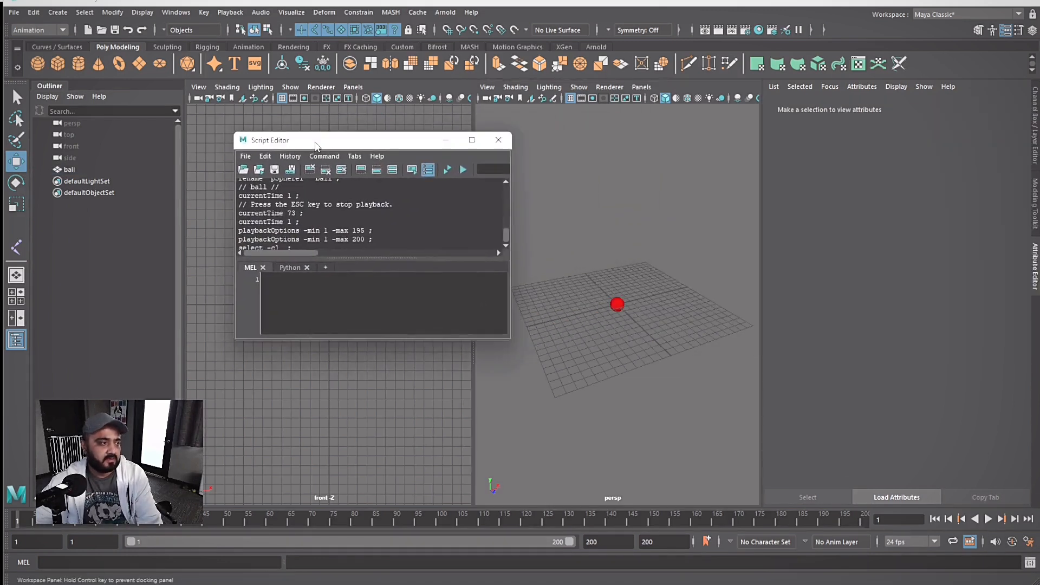
click(617, 303)
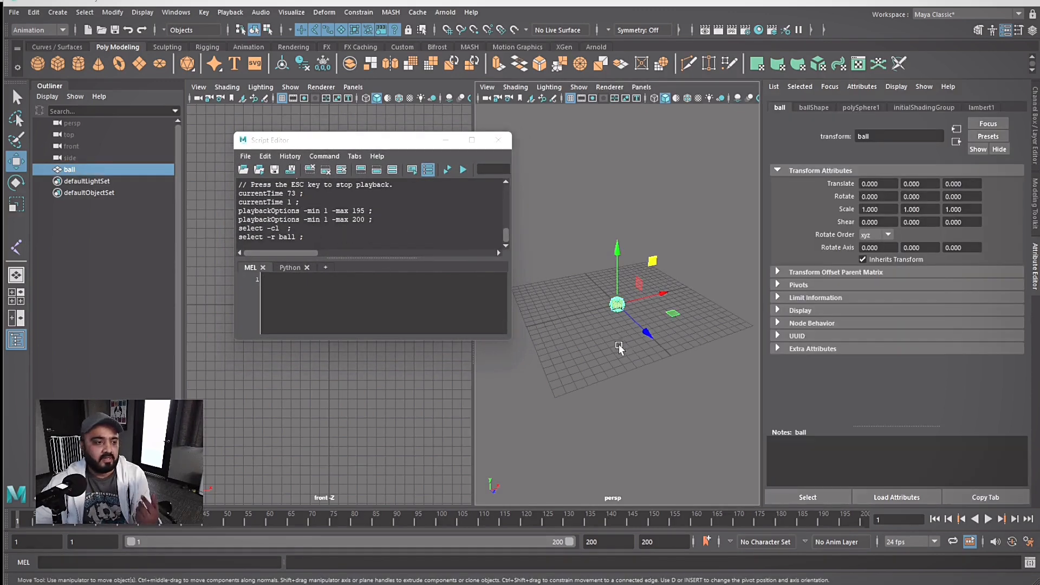
drag(375, 141, 484, 286)
click(291, 278)
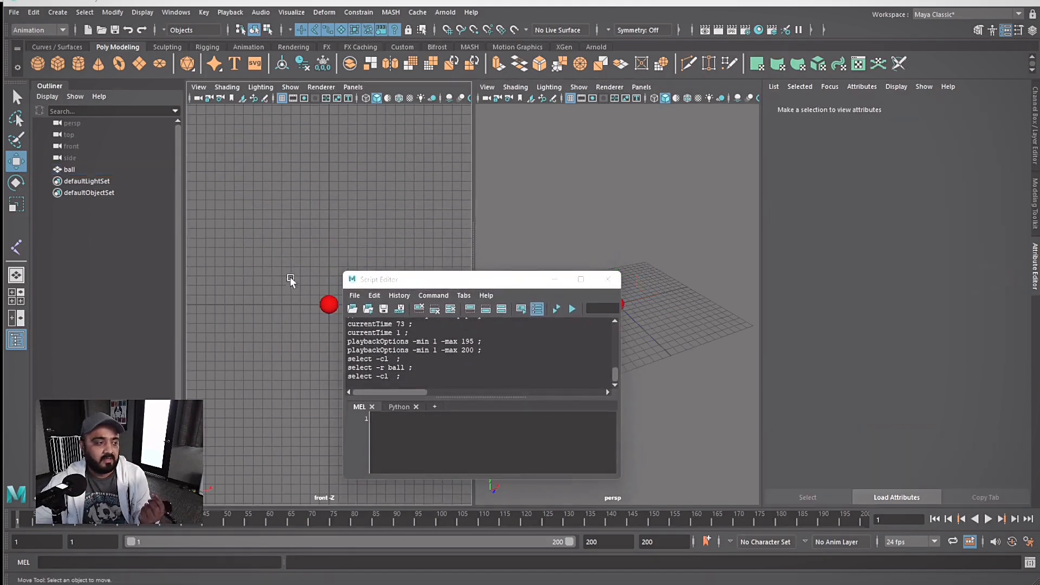
click(330, 315)
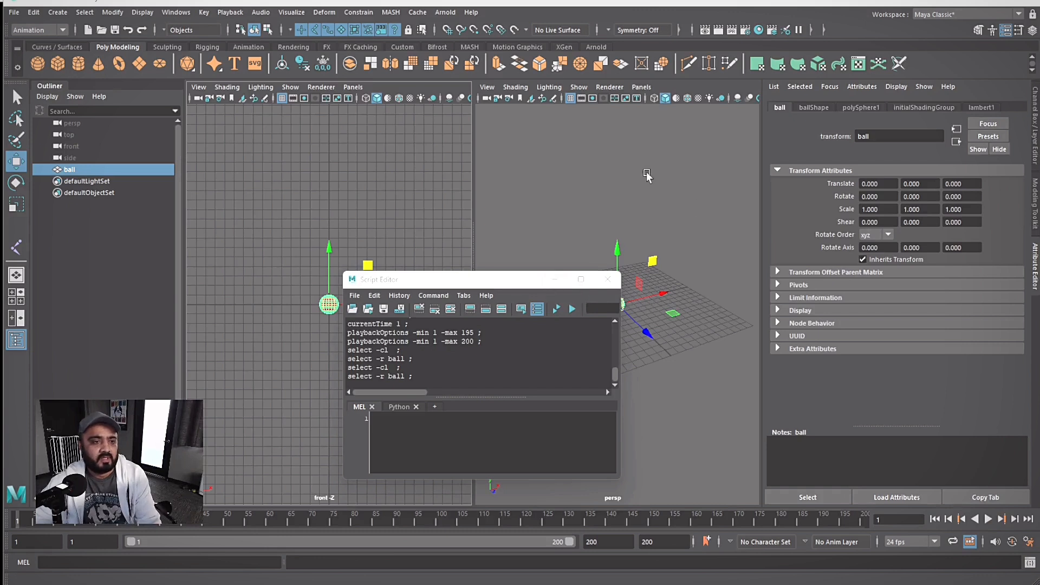
click(676, 173)
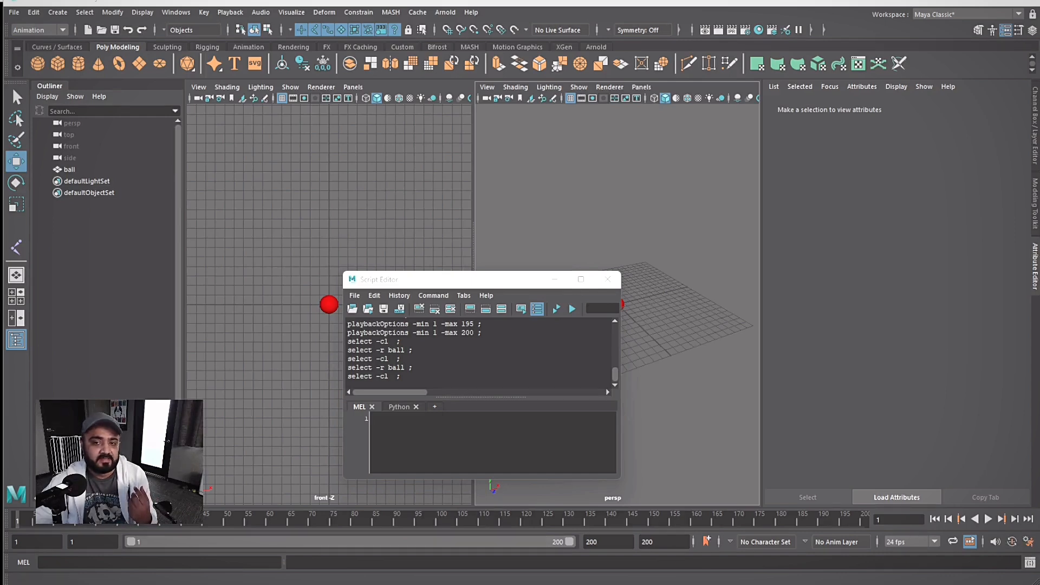
- Review the framerate and playback settings in the Time Slider preferences and briefly play the timeline
drag(406, 132, 156, 133)
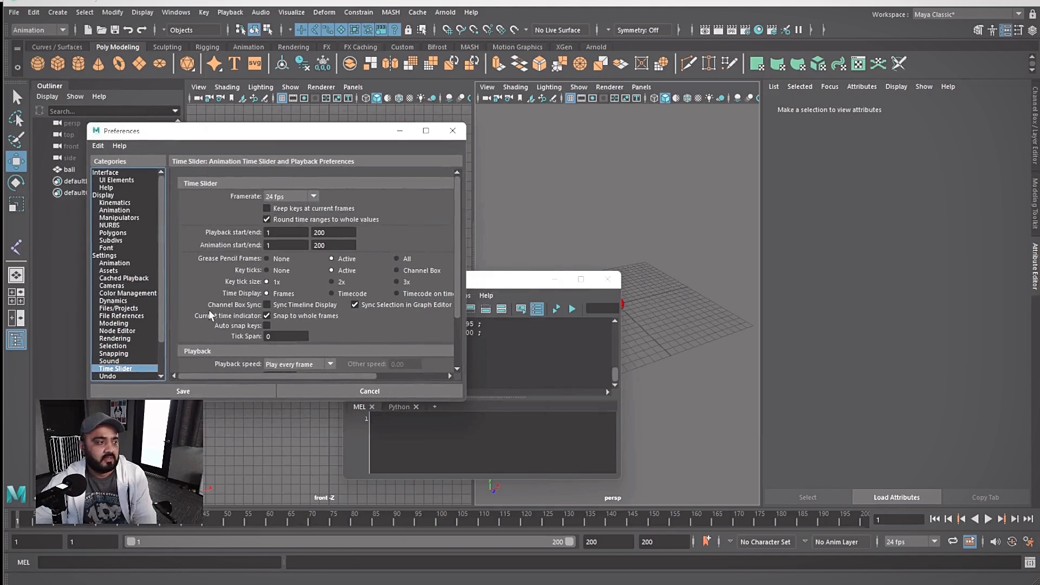
click(288, 197)
click(288, 197)
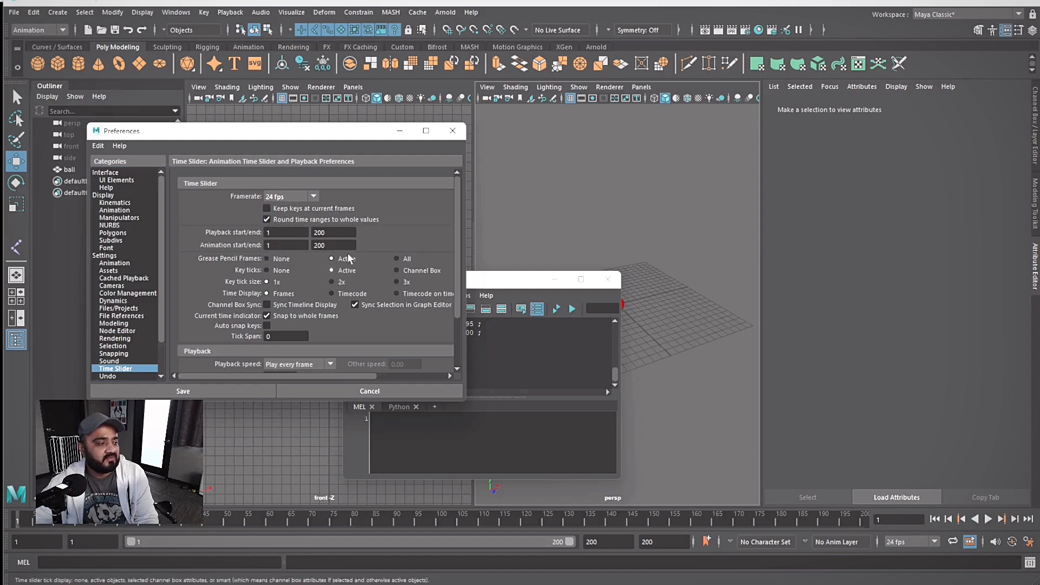
drag(457, 242, 460, 285)
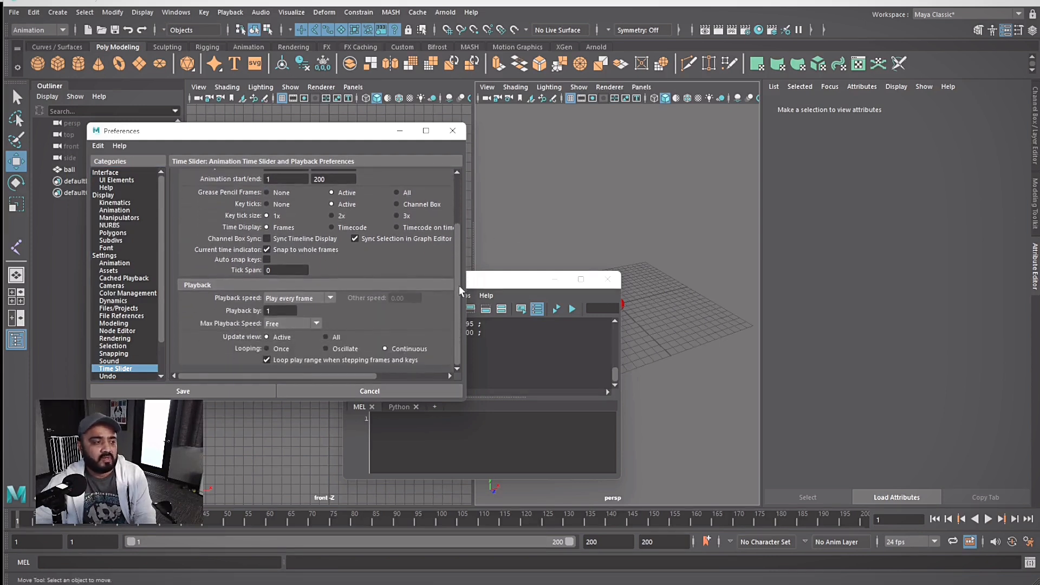
drag(459, 284, 460, 280)
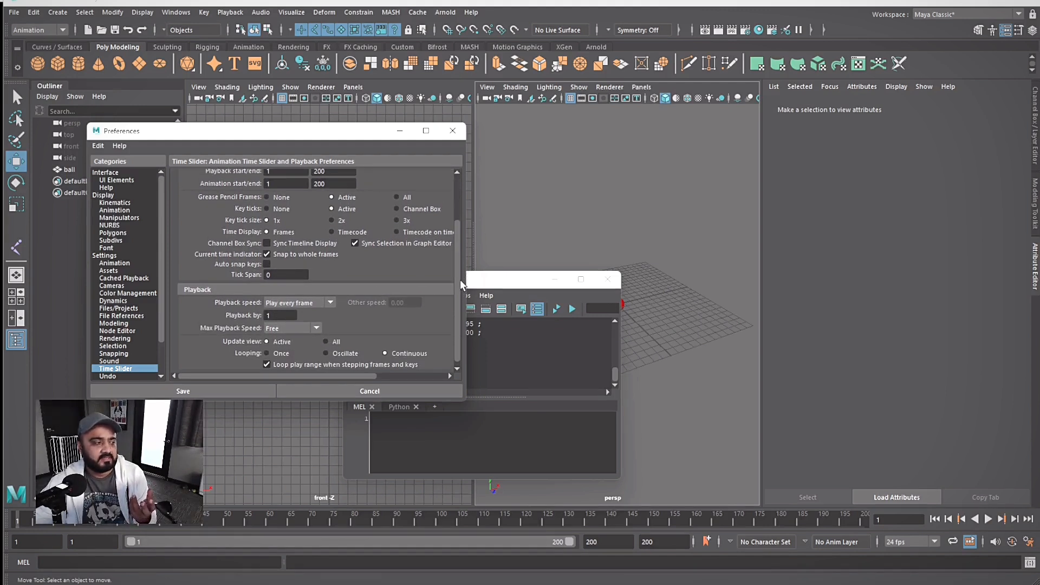
click(990, 519)
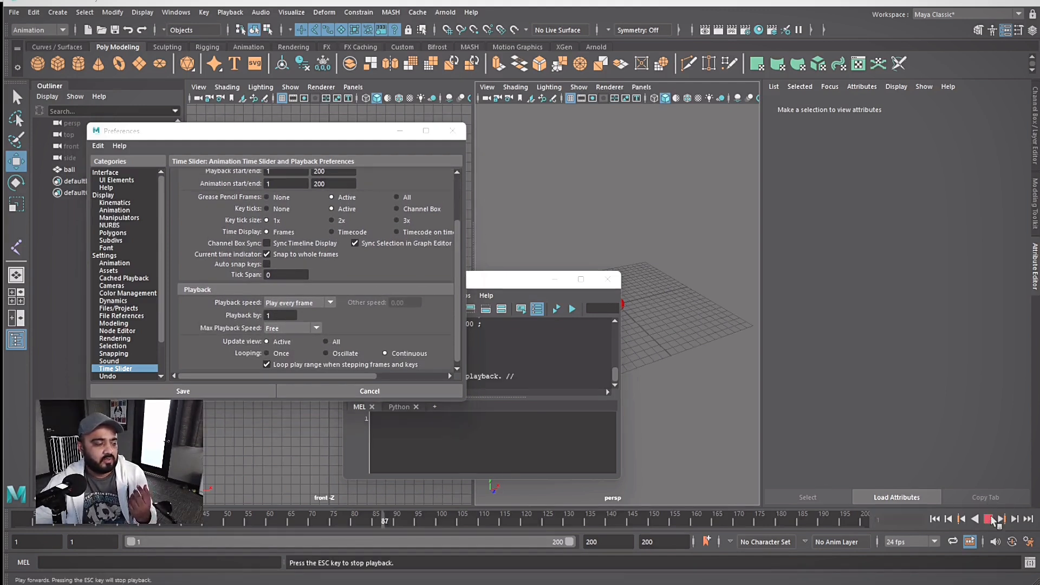
click(989, 519)
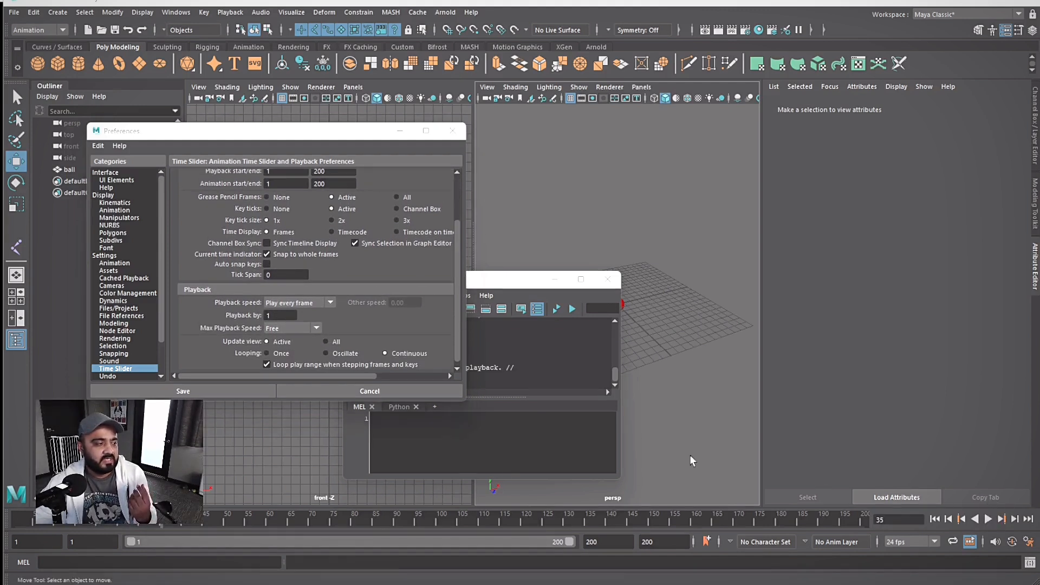
- Set the playback speed to 24 fps x 1 and Update view to All, saving the preferences and closing the Script Editor
click(287, 302)
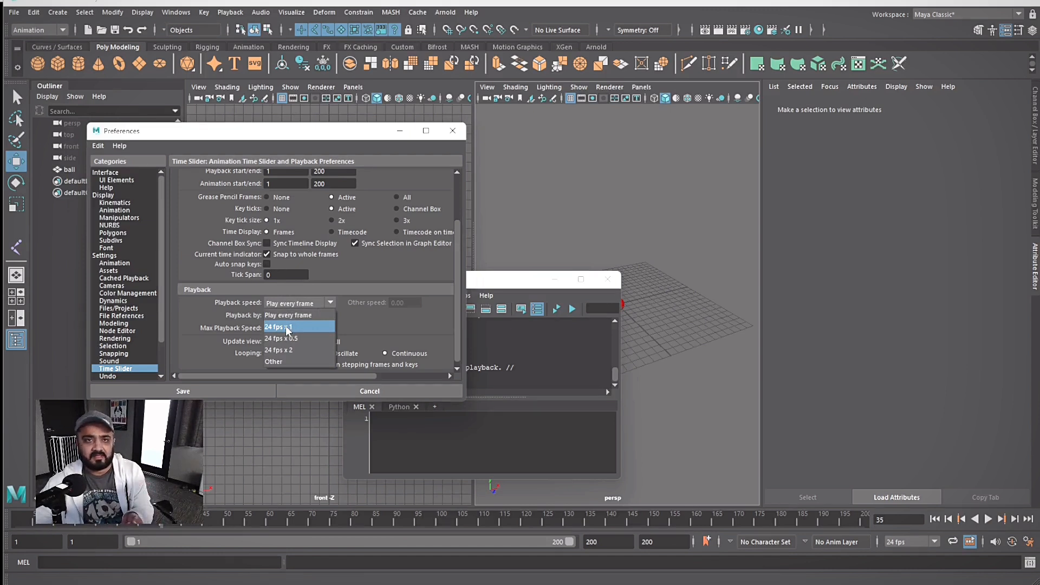
click(287, 327)
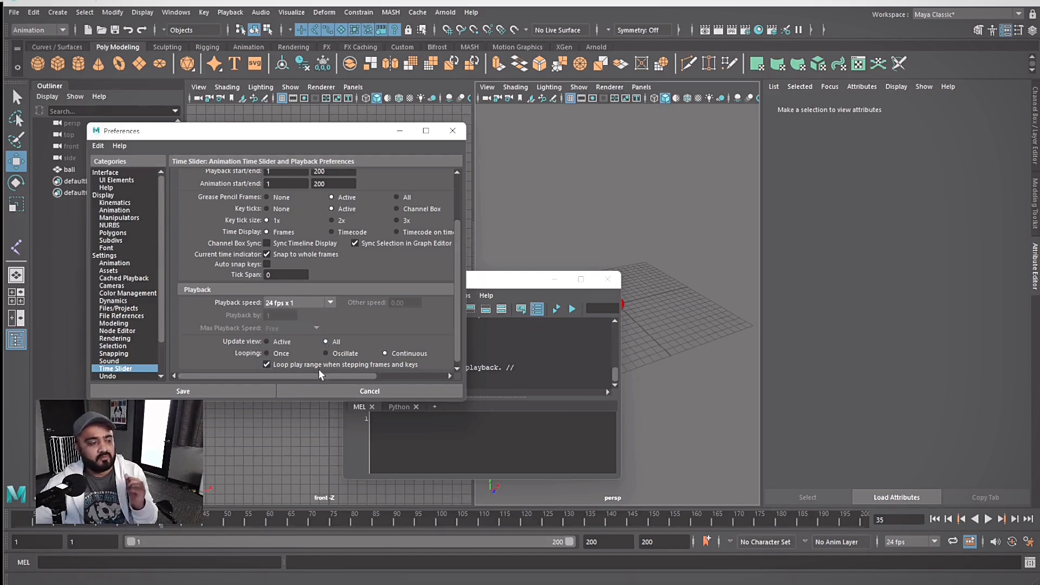
click(229, 394)
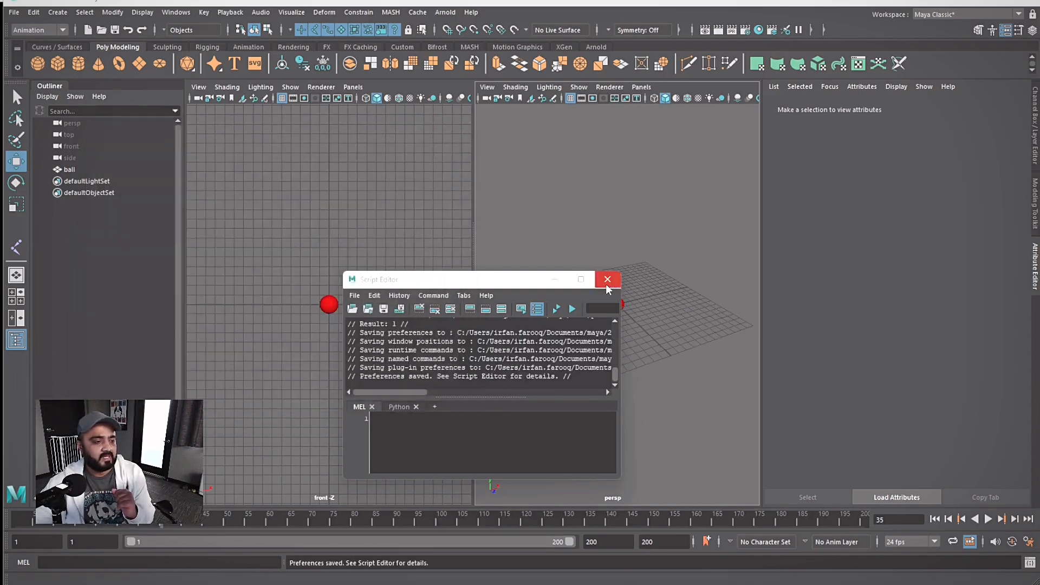
click(606, 280)
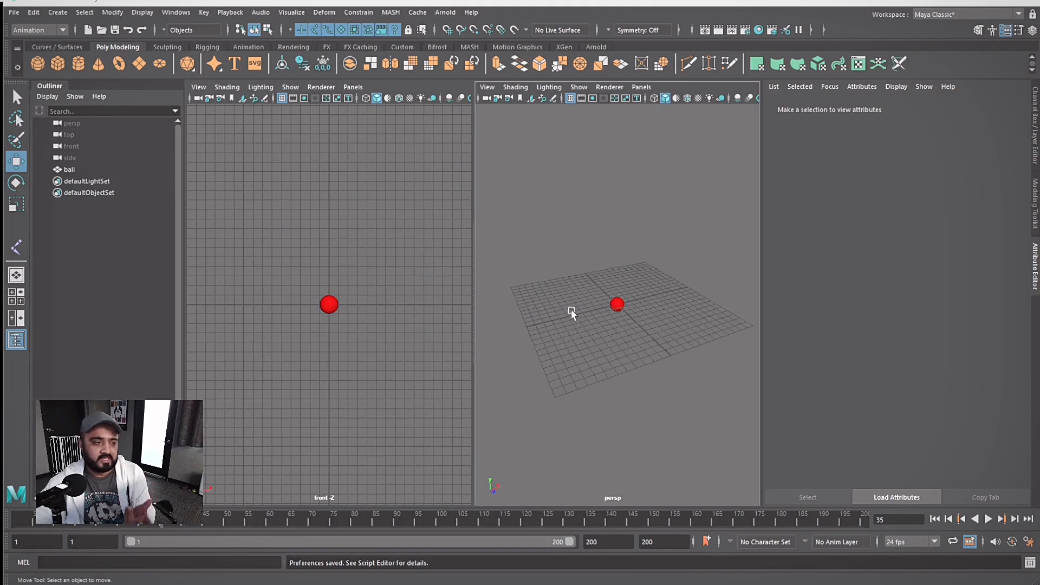
- Play the timeline forward twice from frame 1, stopping the second playback at frame 24
drag(161, 520, 16, 520)
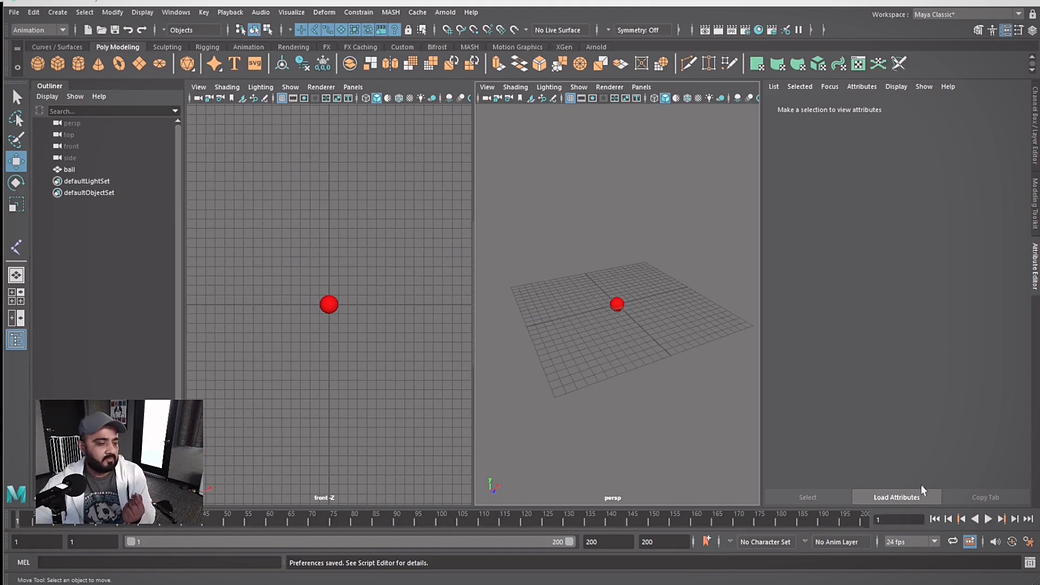
click(988, 519)
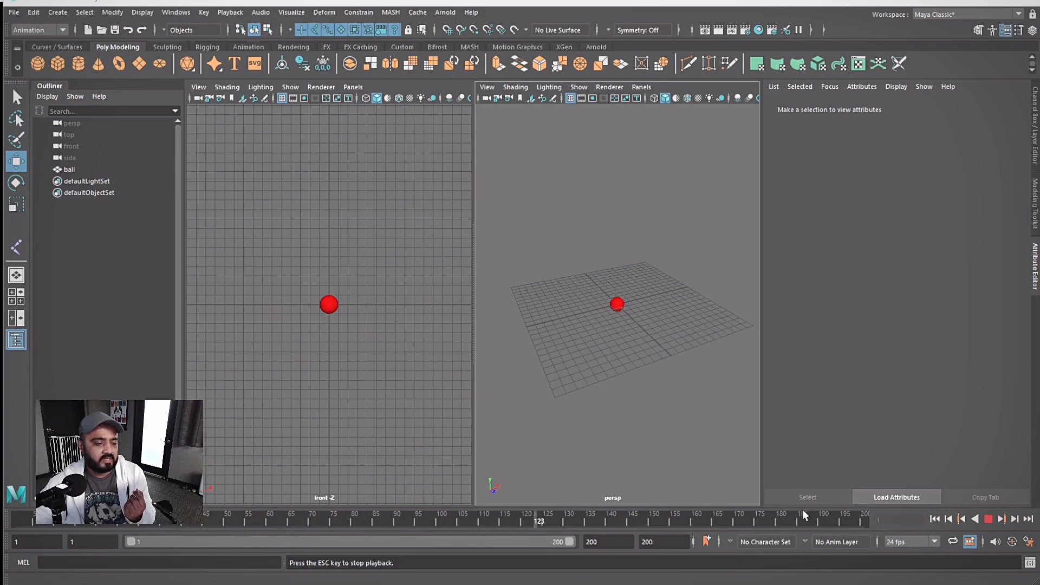
click(988, 519)
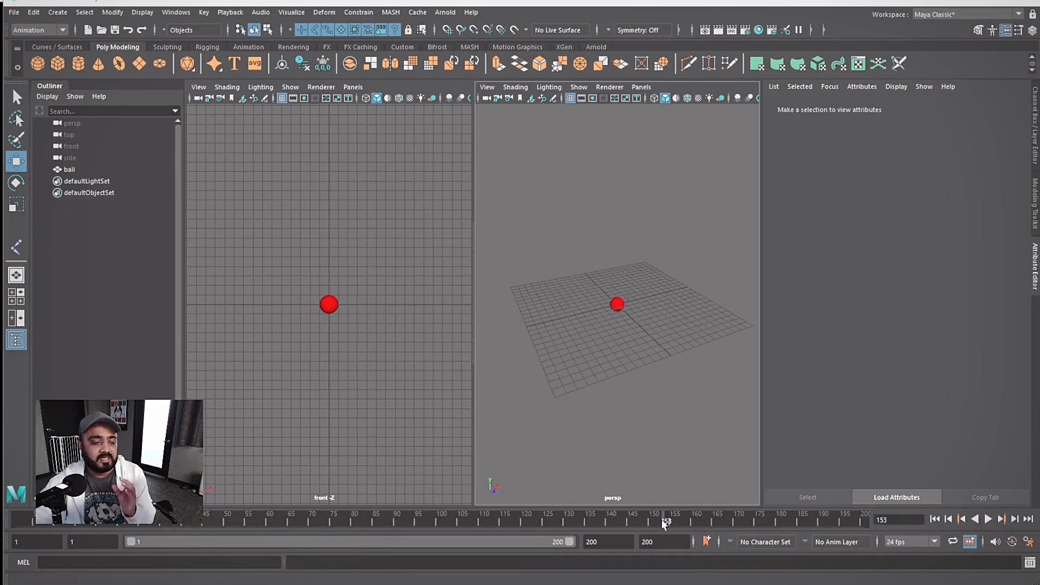
click(13, 516)
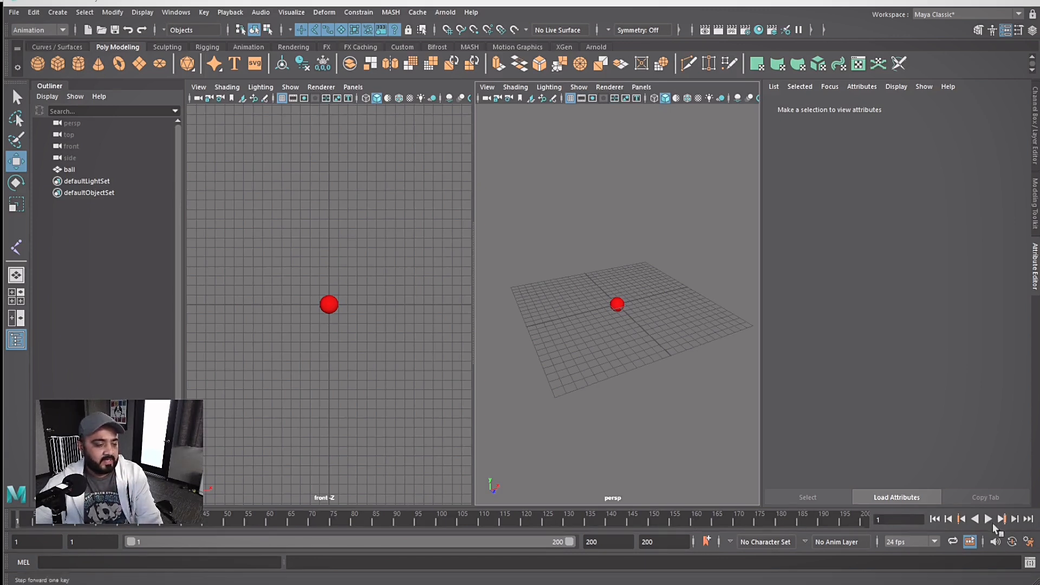
key(alt+v)
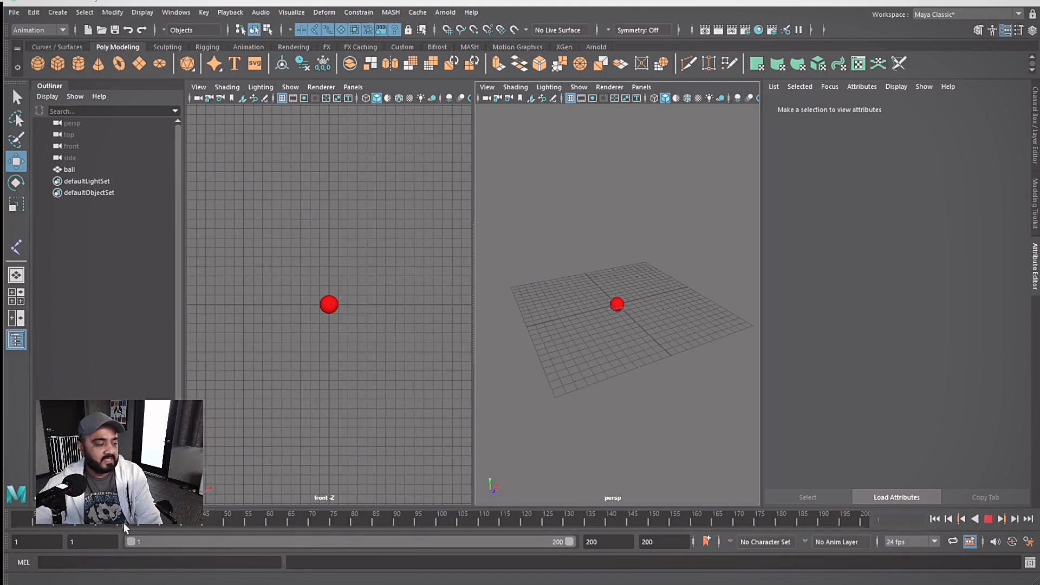
click(114, 522)
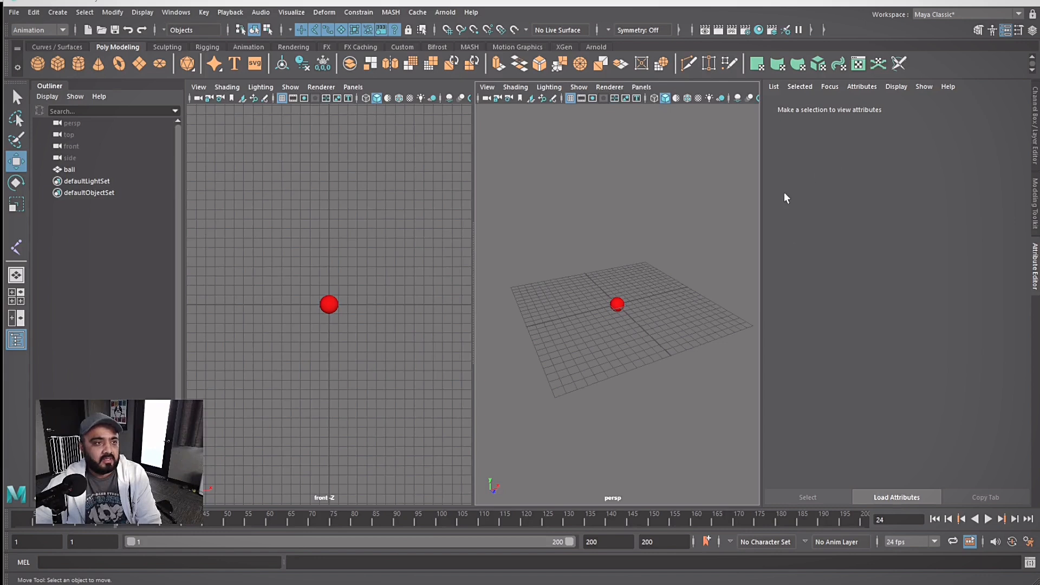
- Look through the available workspaces and switch to the Animation workspace
click(936, 15)
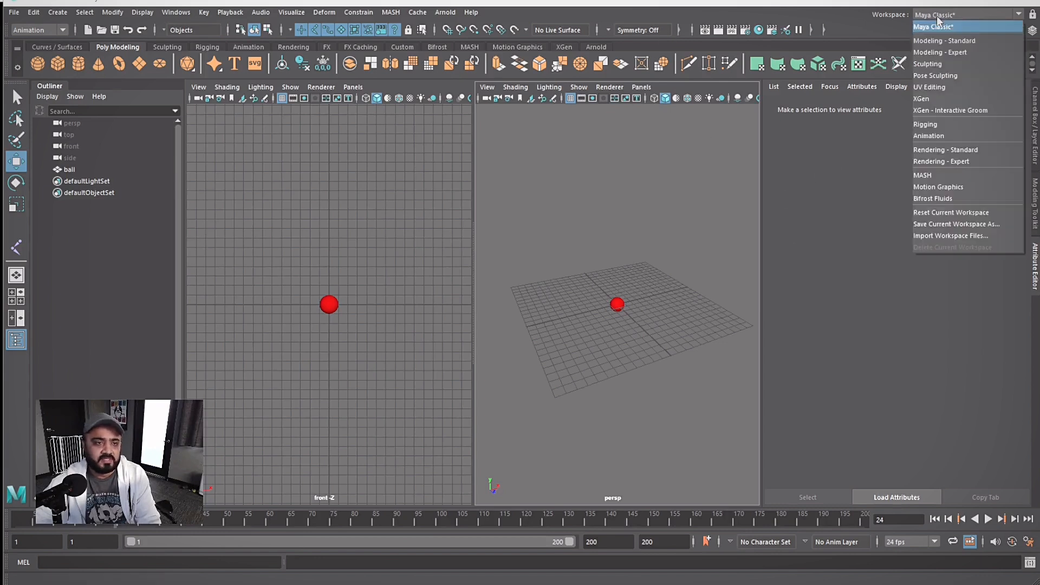
click(937, 15)
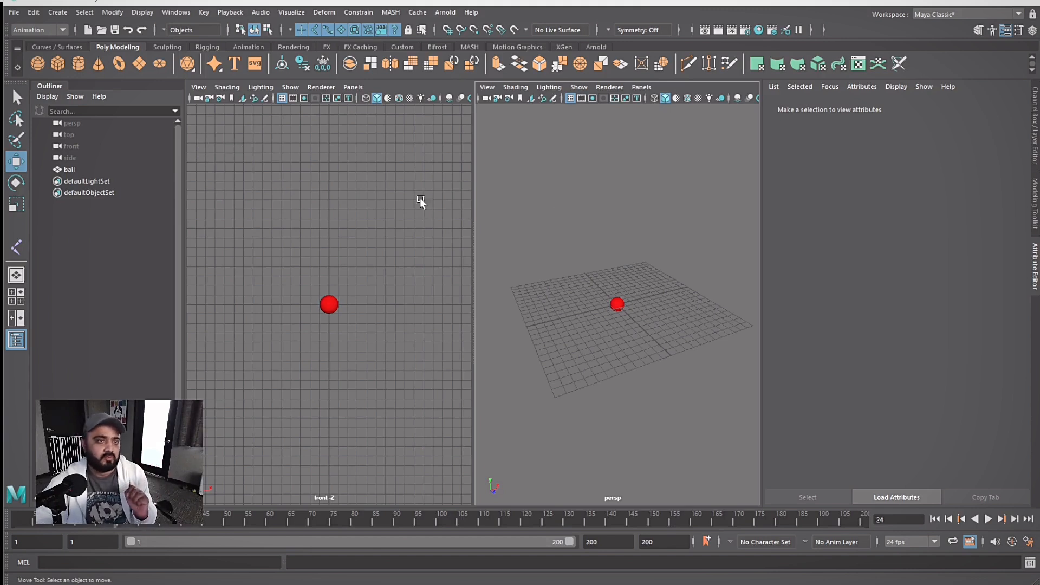
click(937, 15)
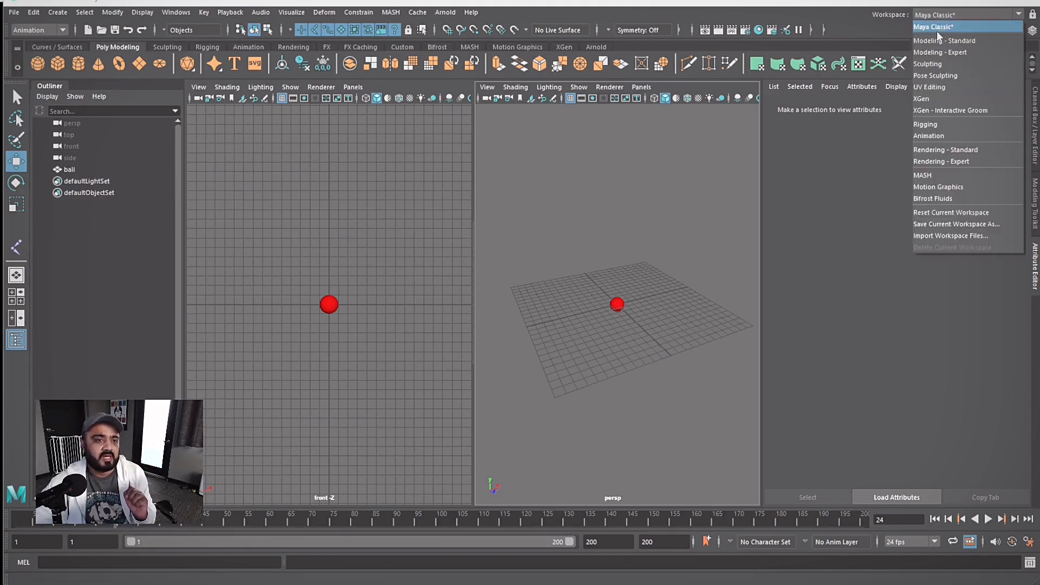
click(929, 136)
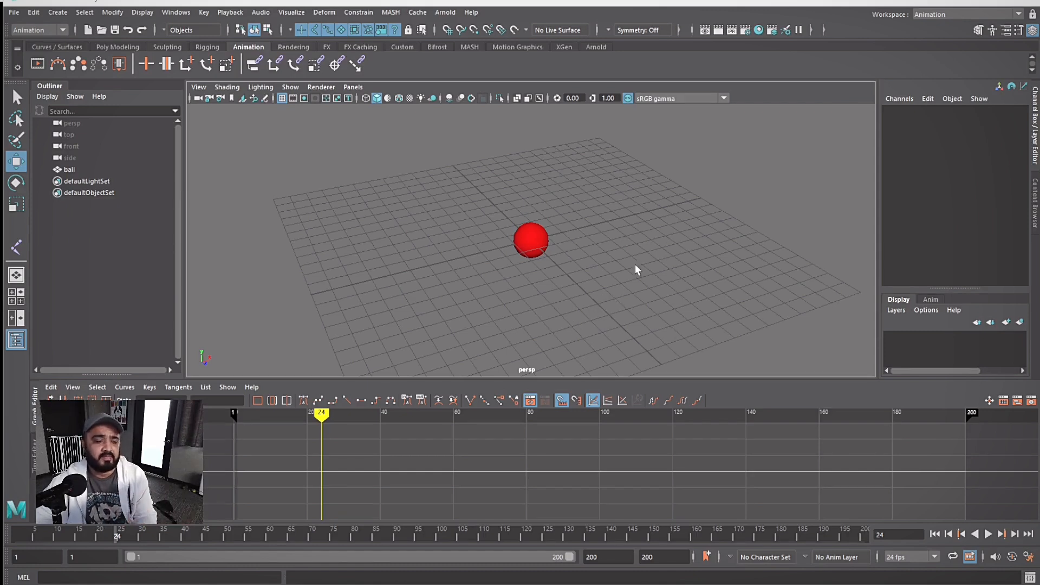
- Switch the workspace to Rigging to view its layout, and from there to Modeling - Standard
click(939, 16)
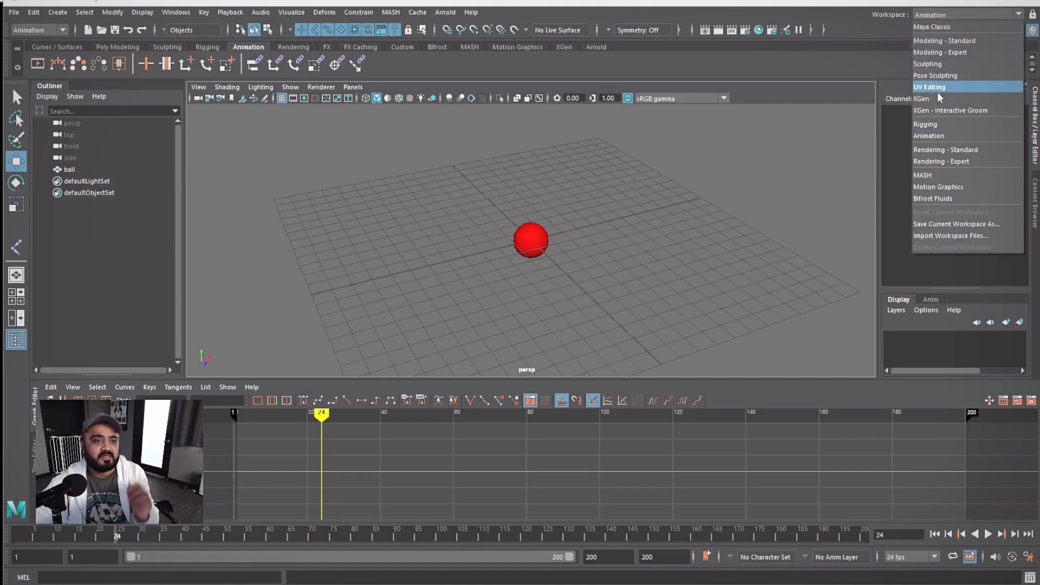
click(938, 126)
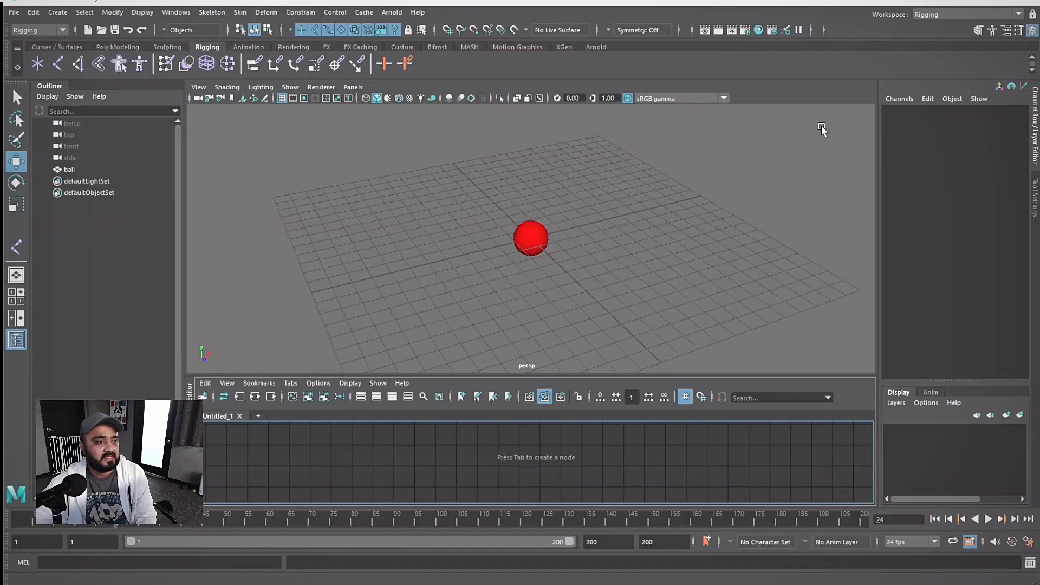
click(926, 14)
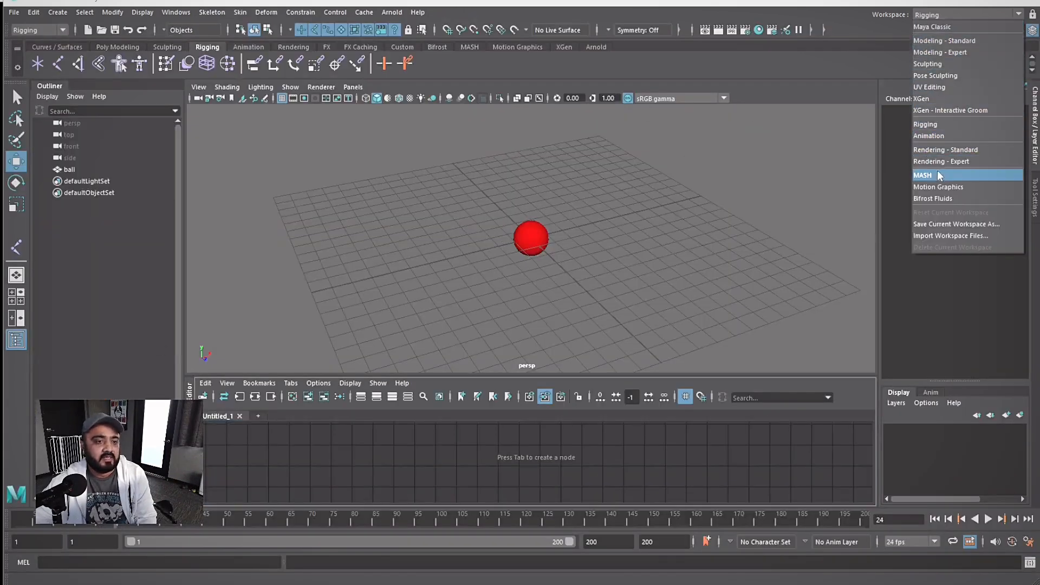
click(935, 40)
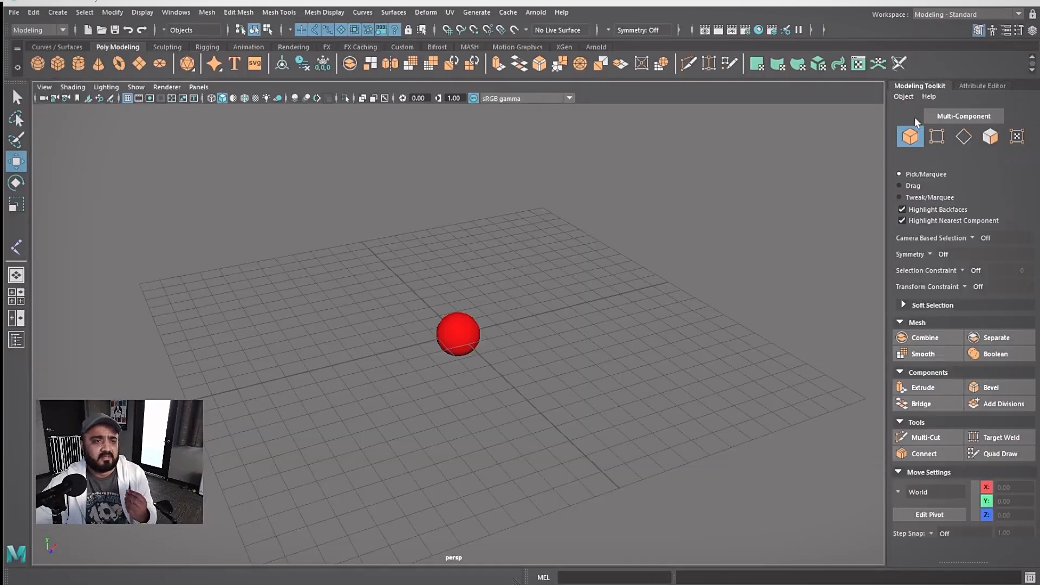
- Switch to the Animation workspace and bring up the Rendering shelf
click(937, 14)
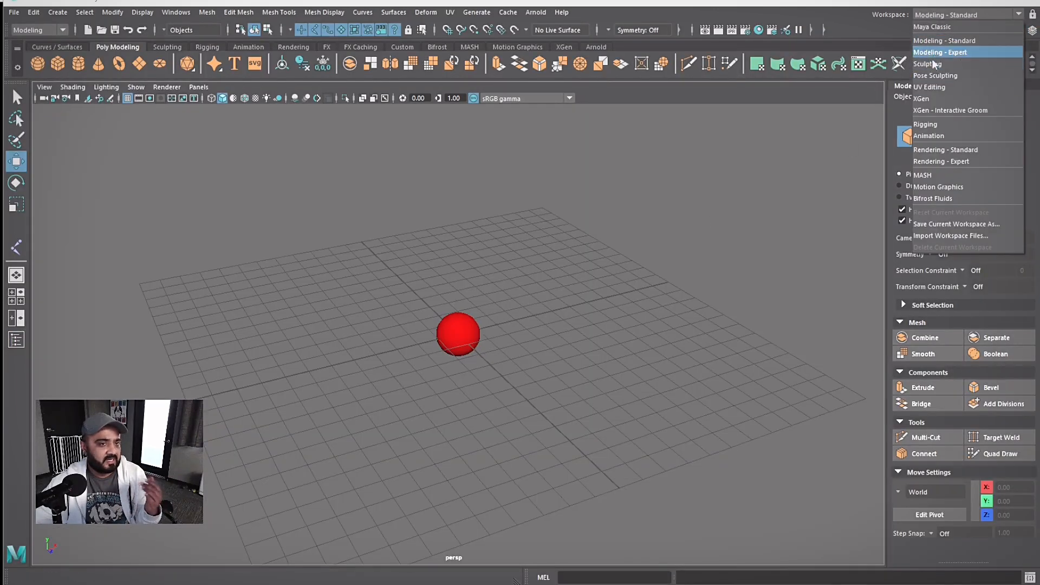
click(928, 135)
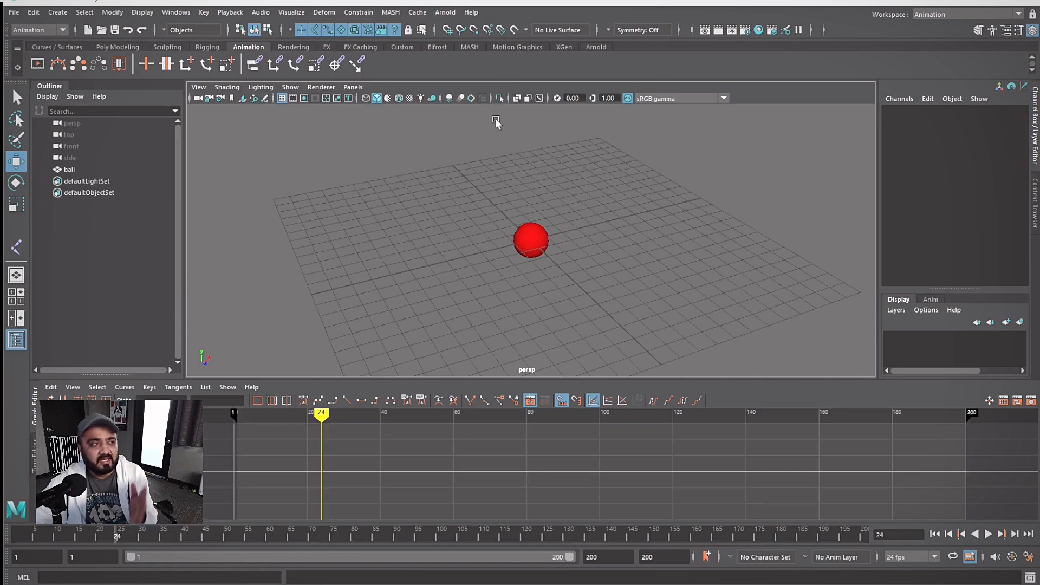
click(292, 46)
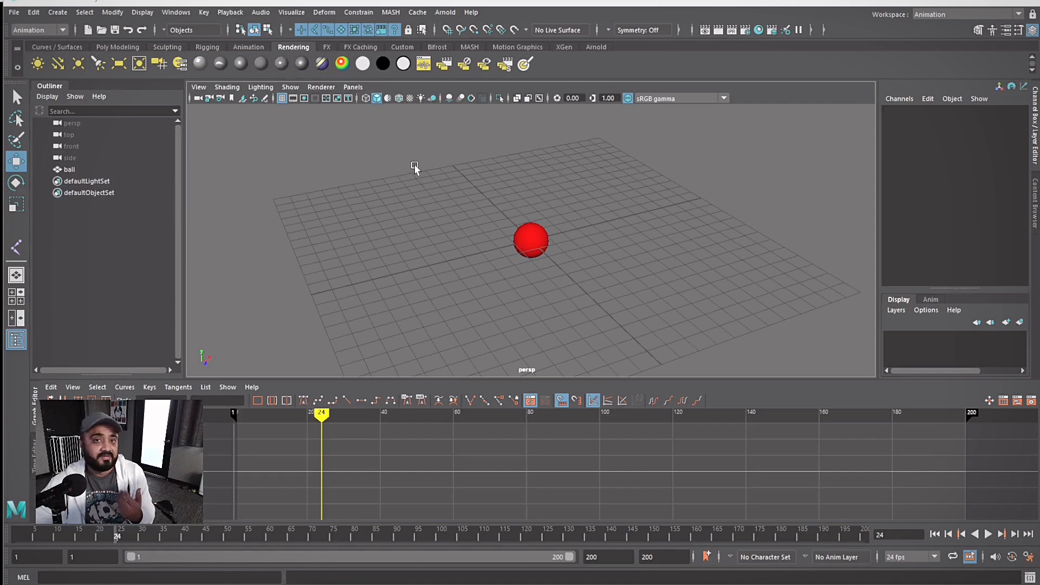
- Add a point light, move it about 2.4 units along X from the ball, and set viewport lighting to Use All Lights
click(79, 65)
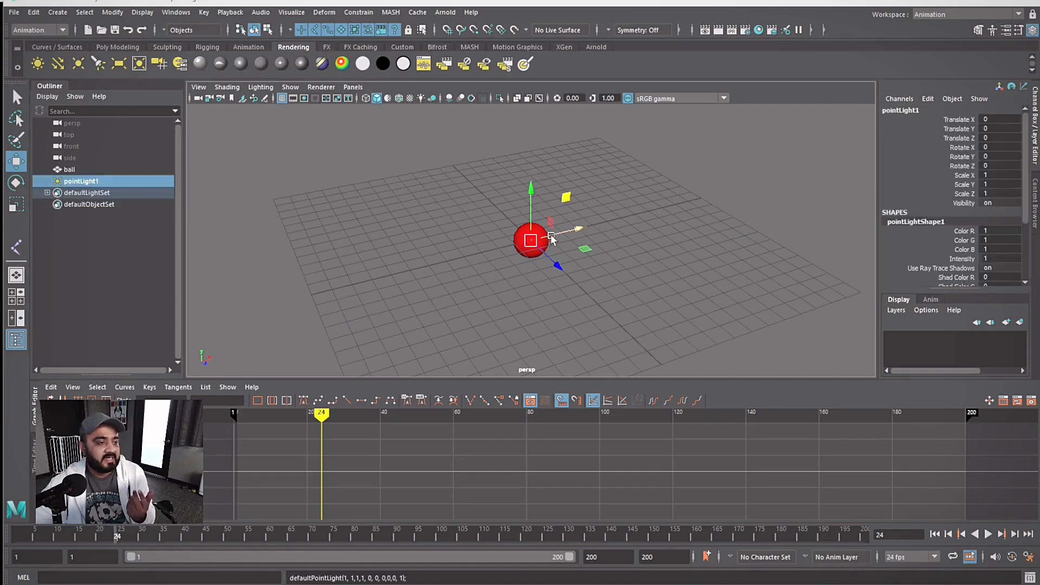
drag(551, 238, 584, 259)
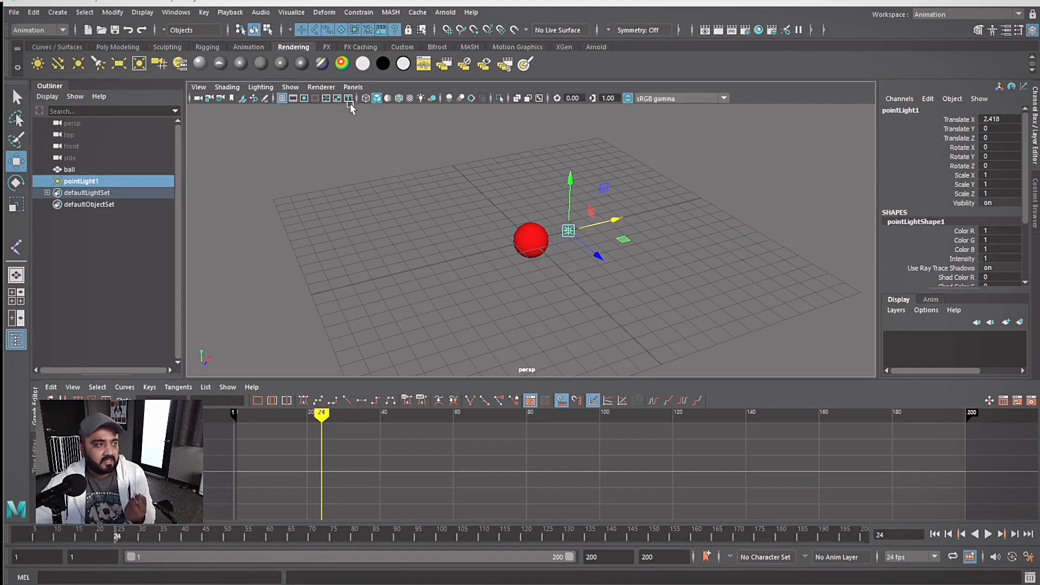
click(320, 87)
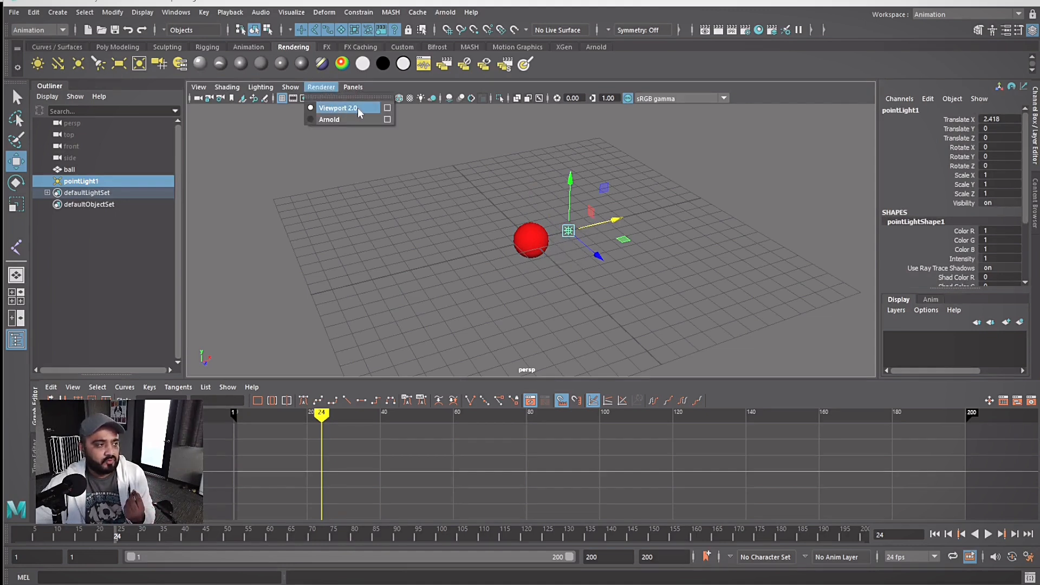
mouse_move(279, 90)
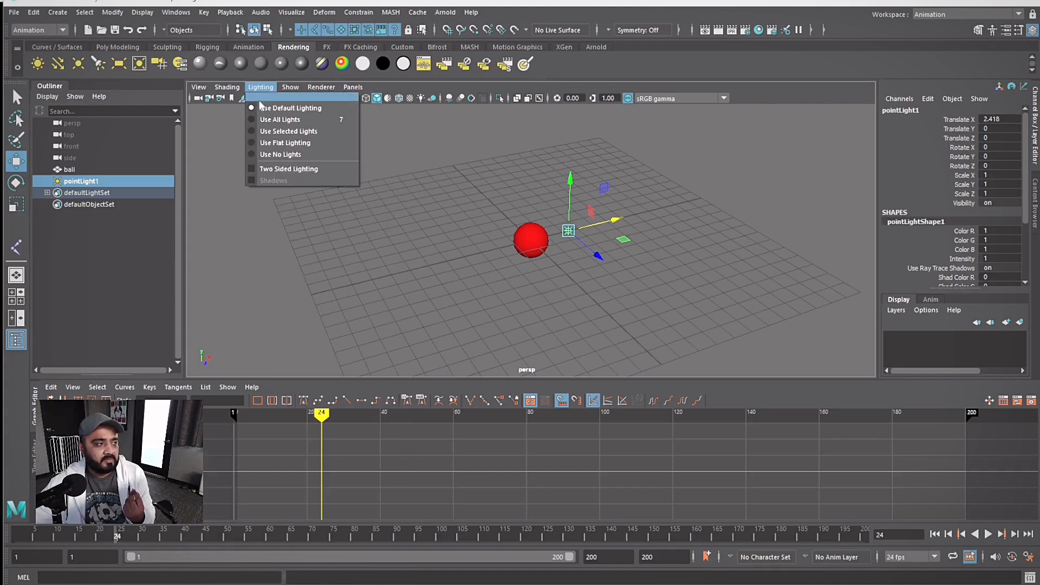
click(269, 118)
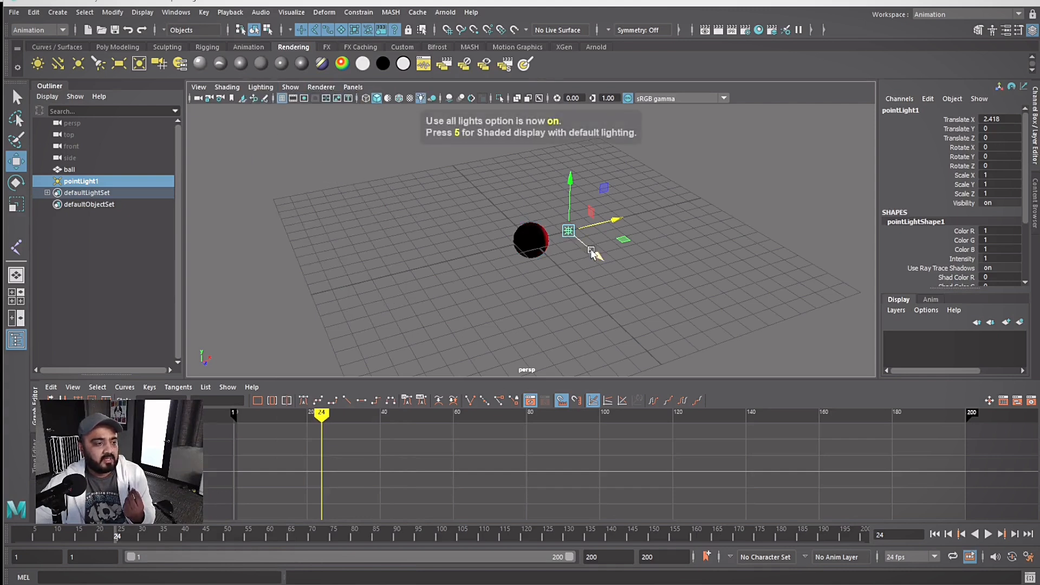
- Move the point light around the front of the ball, placing it at about X 2.5, Z 3.6
mouse_move(599, 253)
mouse_down()
mouse_move(620, 279)
mouse_move(631, 245)
mouse_move(516, 268)
mouse_up()
mouse_move(495, 313)
mouse_down()
mouse_move(457, 279)
mouse_move(500, 329)
mouse_up()
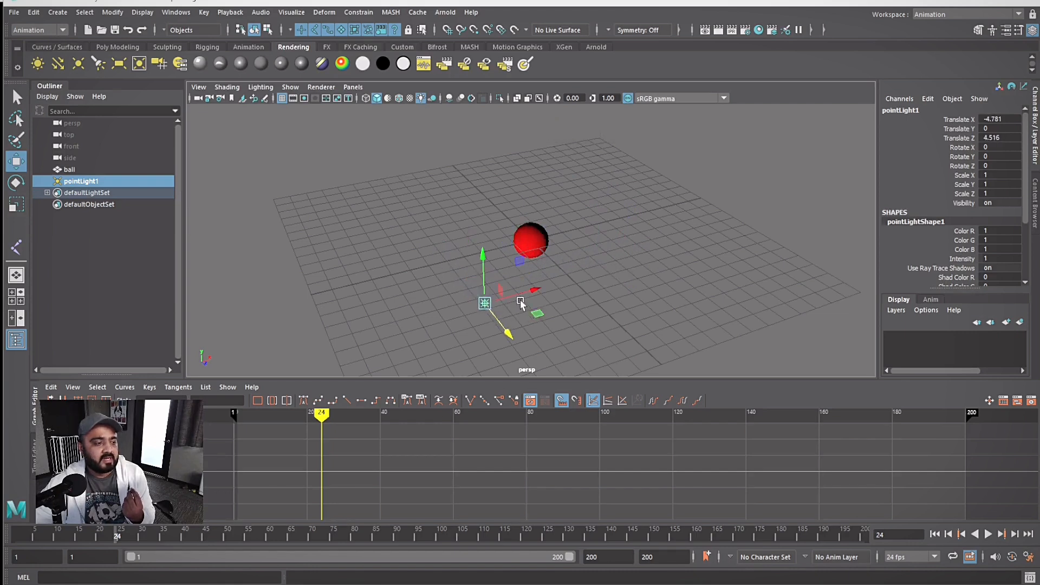
drag(528, 292, 641, 236)
drag(643, 292, 621, 288)
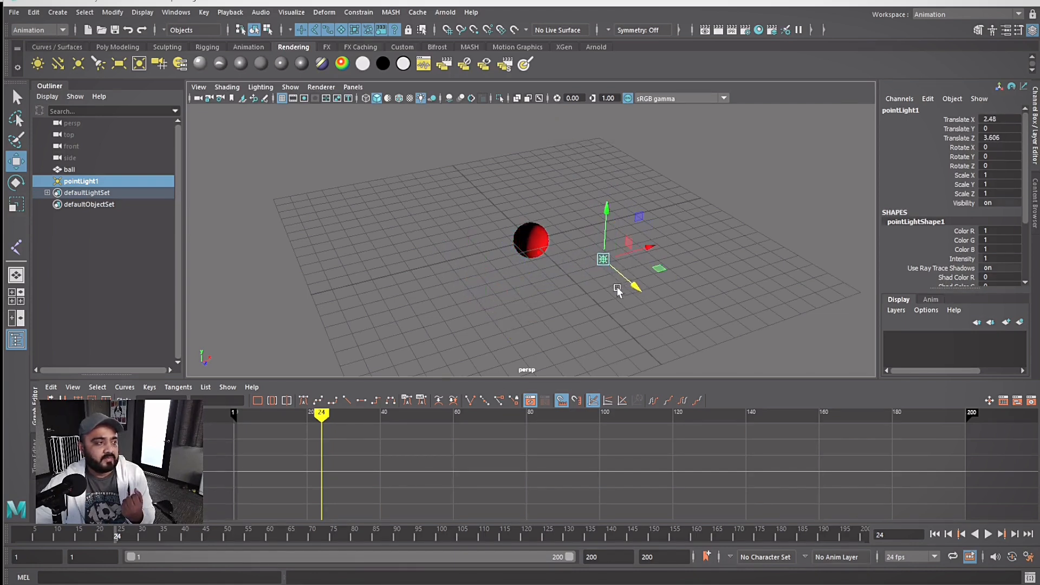
- Add a directional light at about X -4.6, Y 0.6, Z -2.7 and a spot light at about X 6.3, Y 1.4, Z 2.4
click(58, 64)
drag(533, 239, 433, 230)
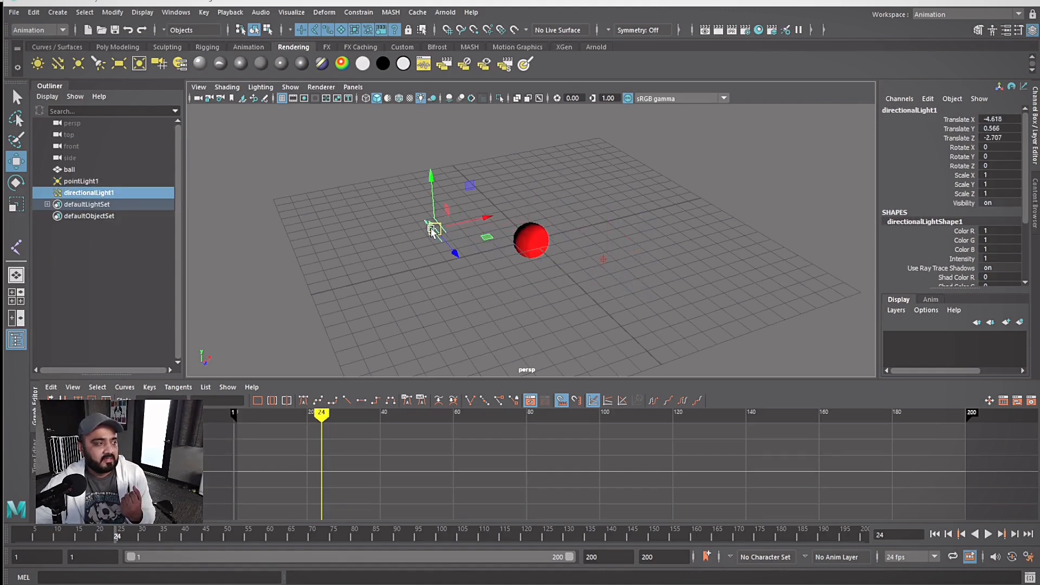
click(99, 64)
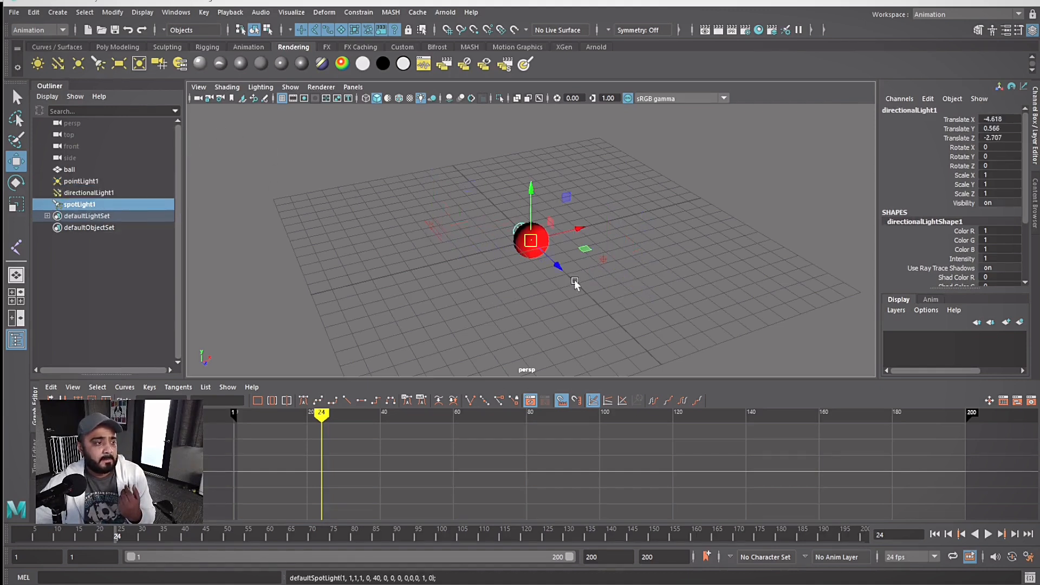
drag(531, 240, 650, 212)
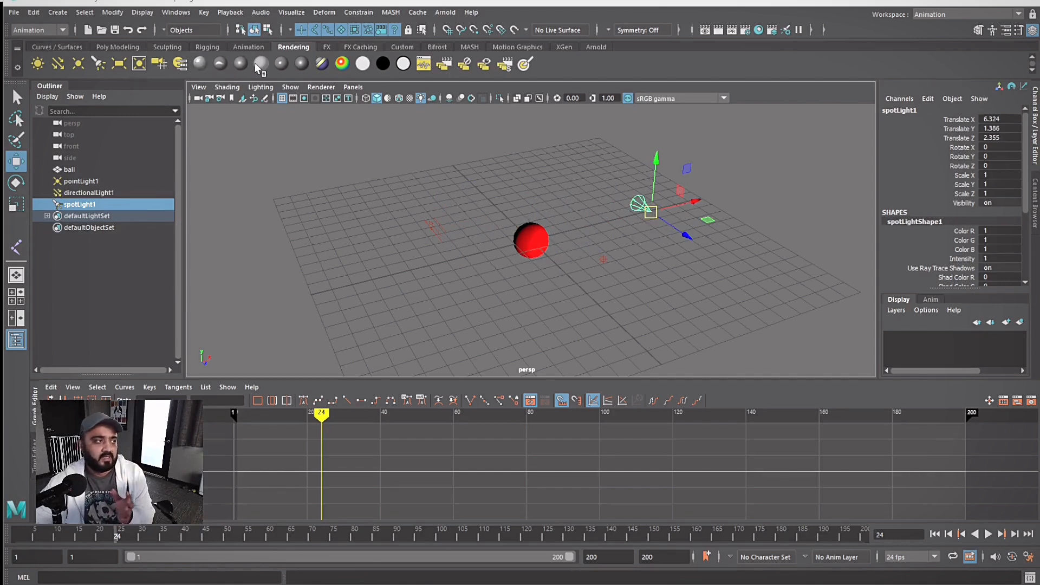
click(596, 245)
click(532, 246)
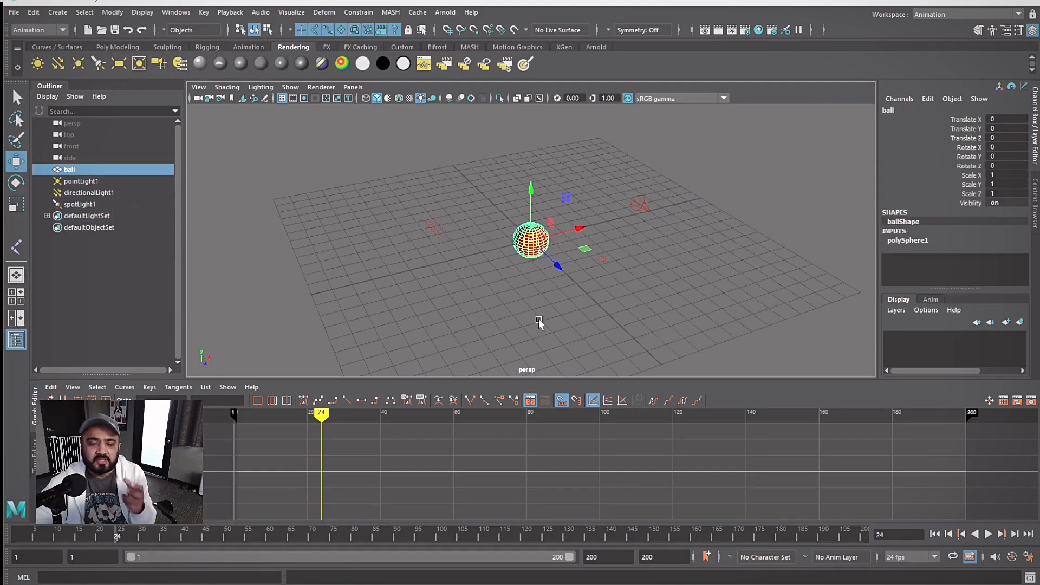
click(554, 292)
click(540, 246)
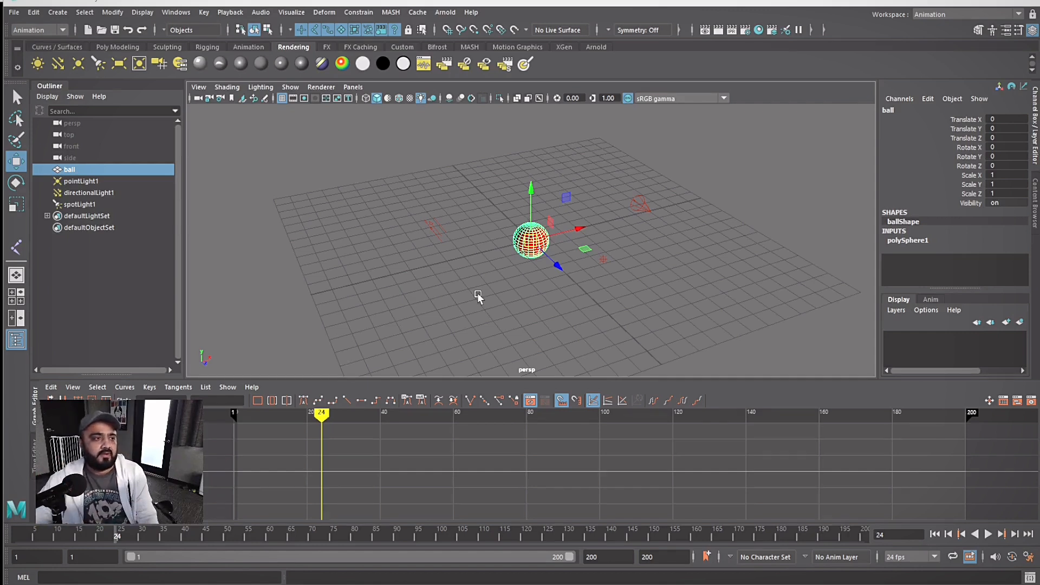
click(697, 258)
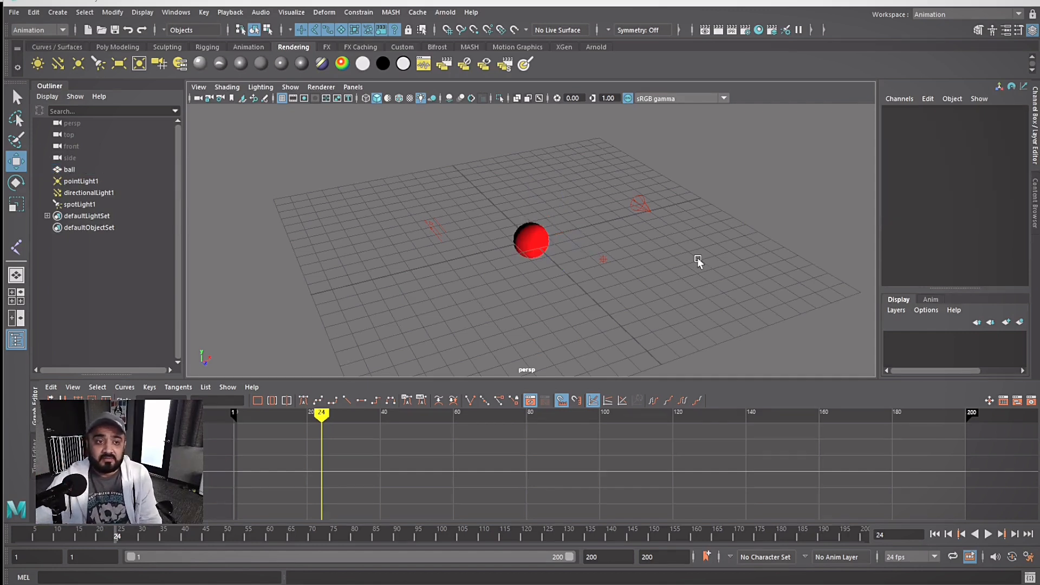